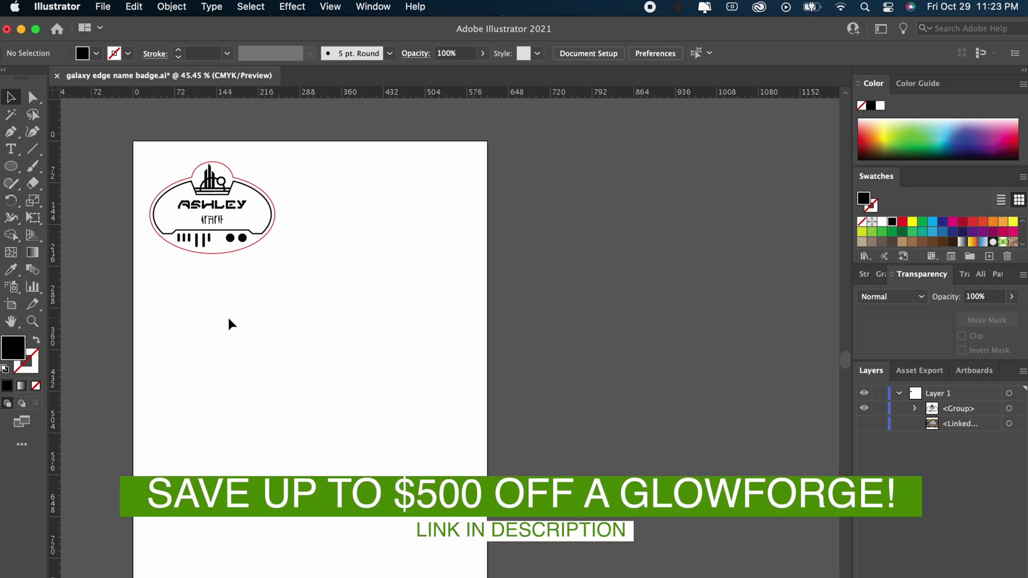
- Show the hidden linked reference photo of the name badge beside the artboard
scroll(228, 318, "up", 3)
scroll(229, 317, "up", 2)
scroll(228, 317, "left", 1)
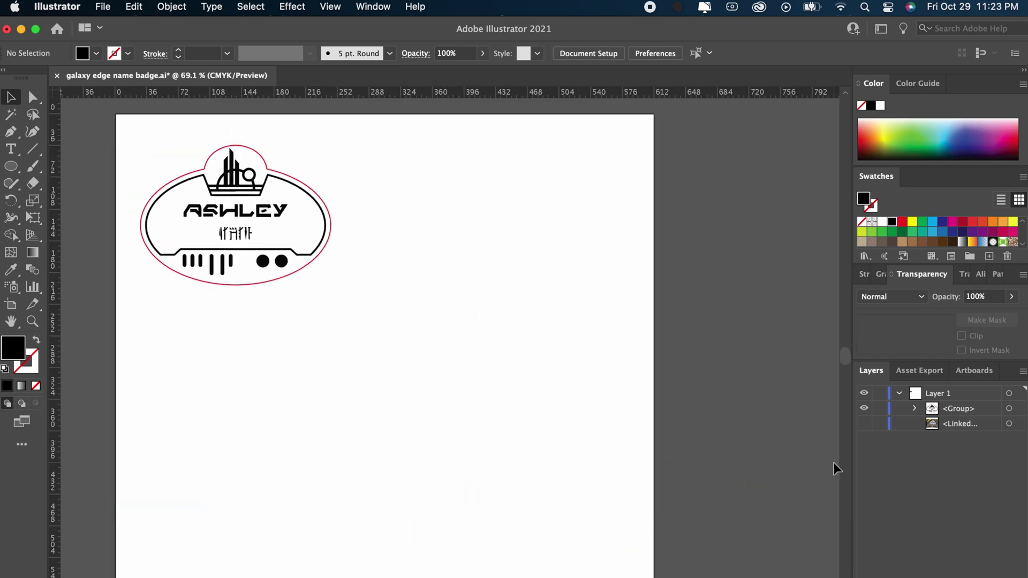
scroll(568, 389, "down", 1)
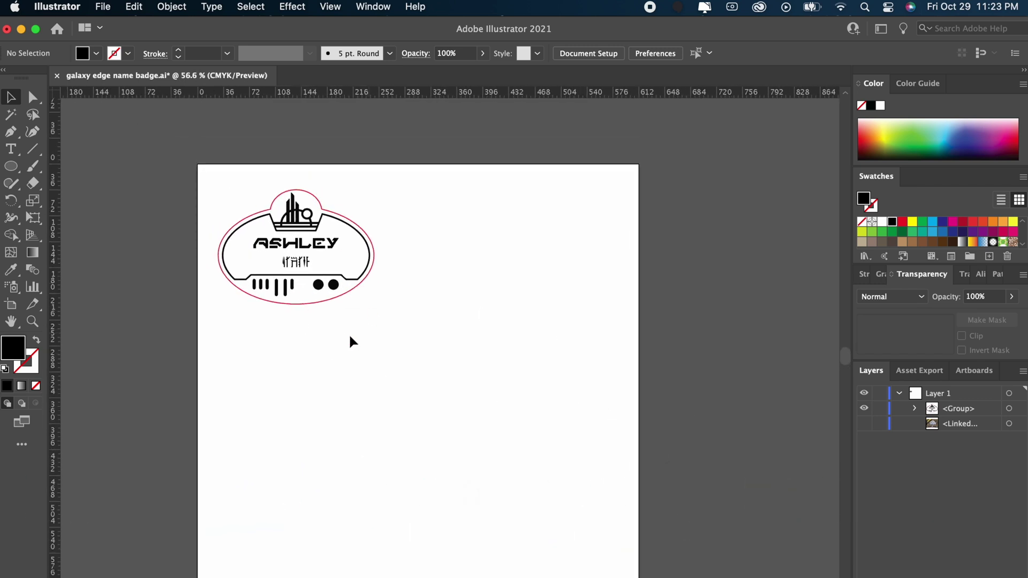
scroll(352, 306, "down", 2)
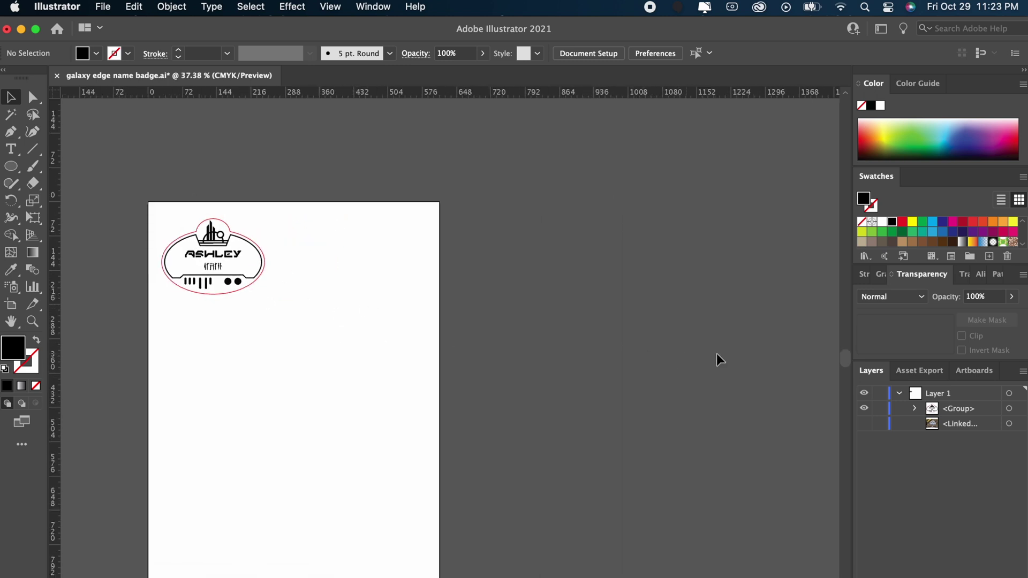
left_click(865, 423)
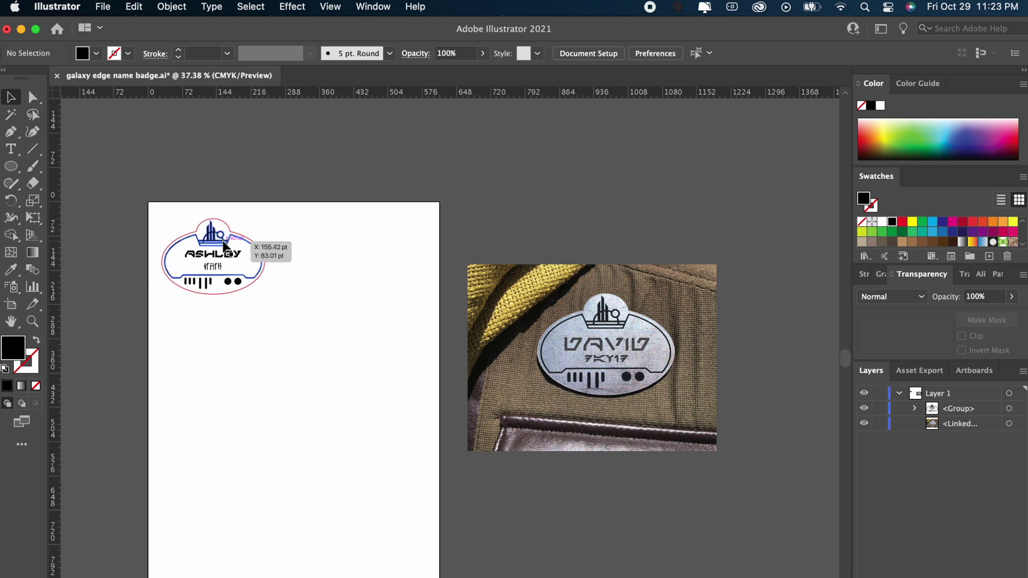
- Create an ellipse 216 pt wide and 138.3 pt high on the empty area below the existing badge design
left_click(12, 168)
left_click(14, 169)
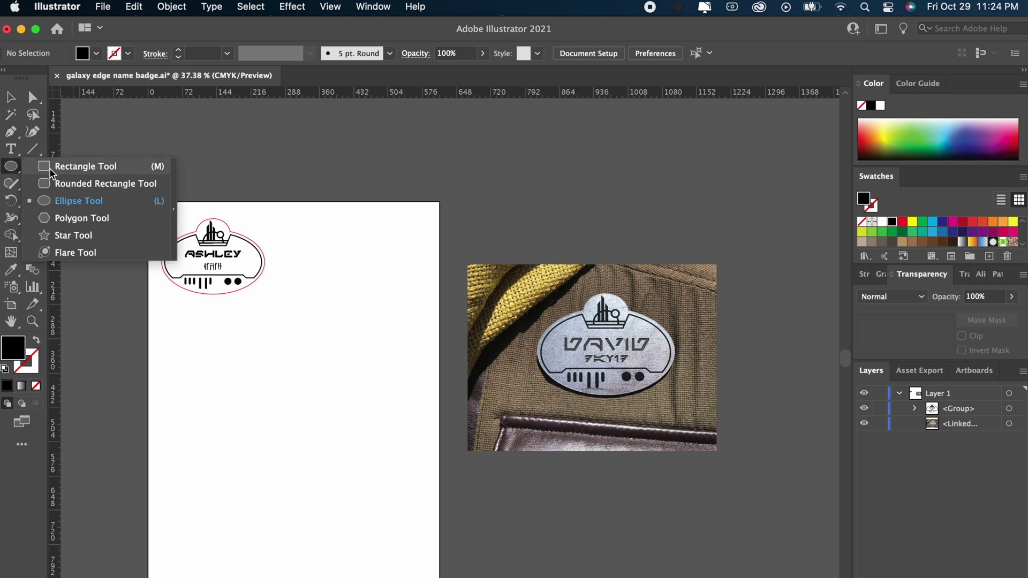
left_click(65, 201)
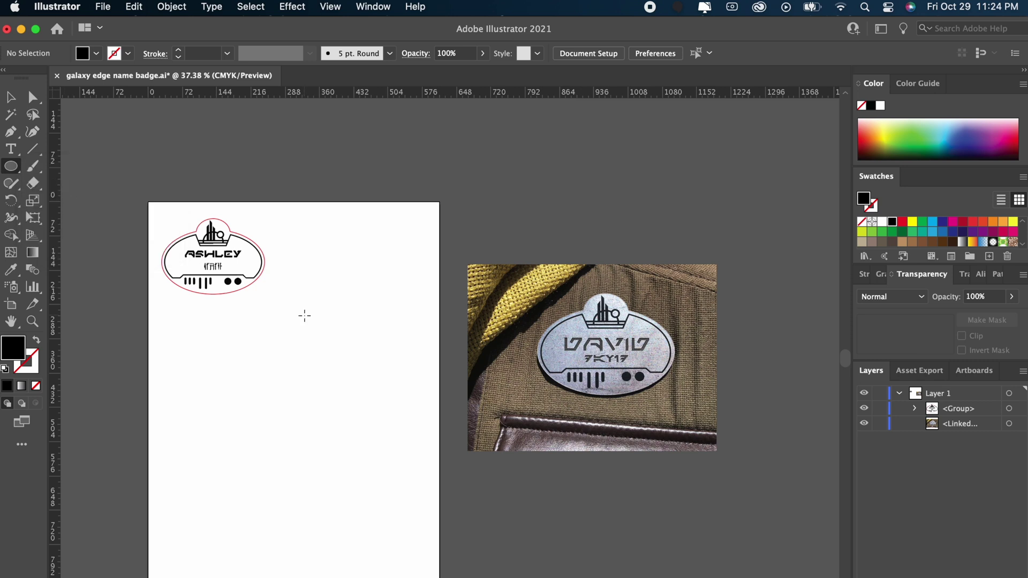
left_click(284, 373)
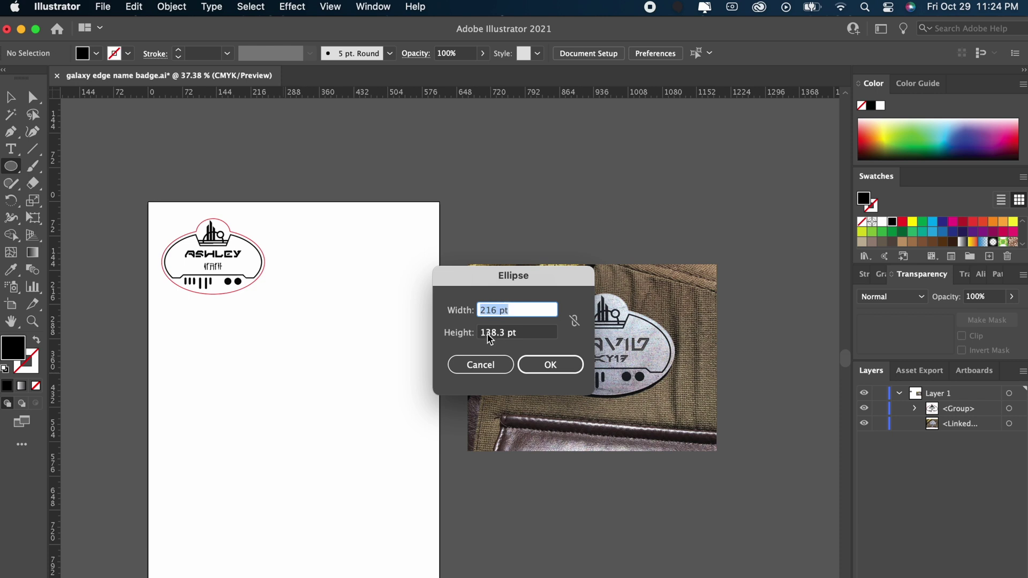
left_click(527, 373)
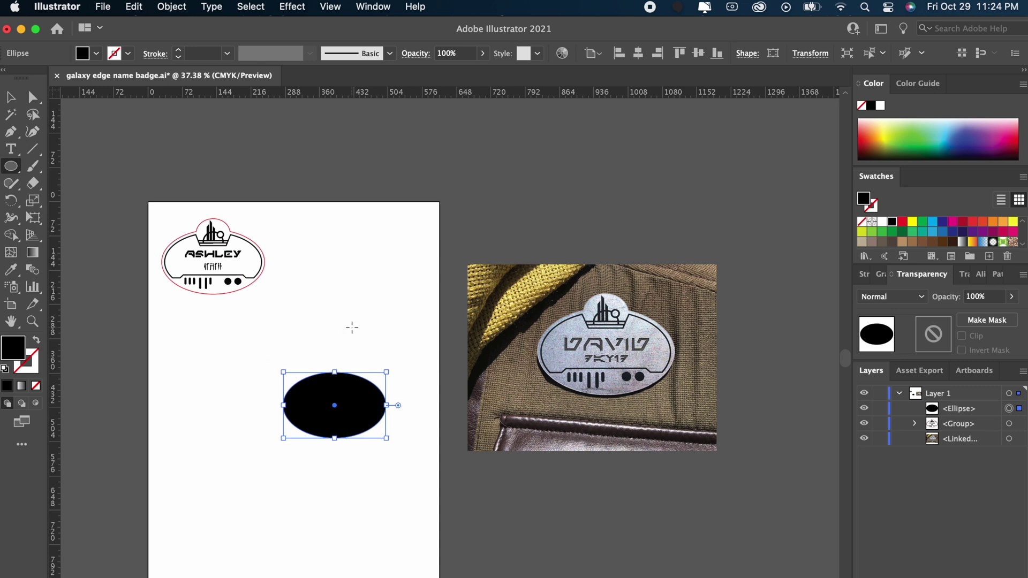
- Create a second ellipse 73.56 pt wide and 60 pt high above the large ellipse
left_click(338, 319)
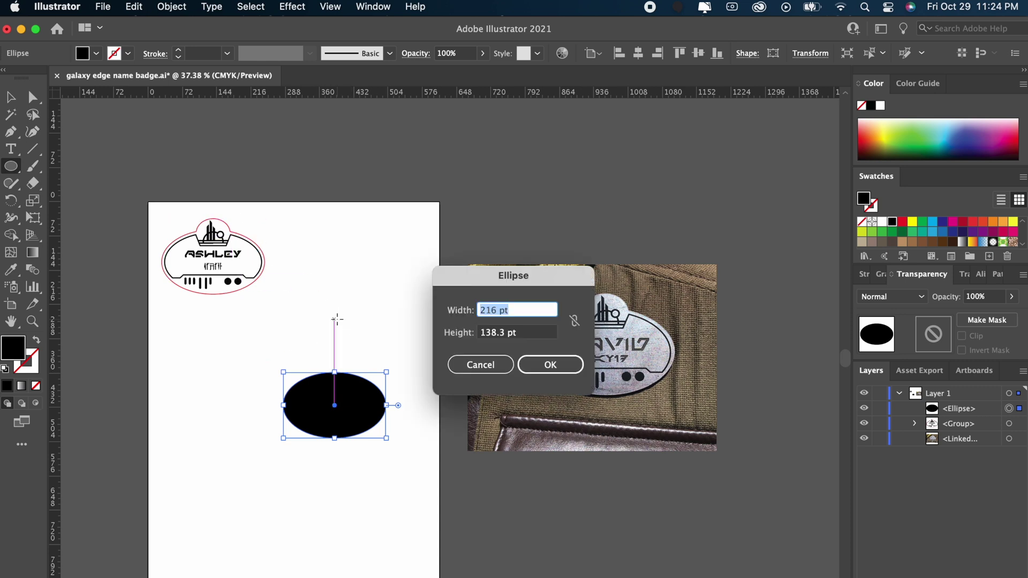
type("73.56")
key("Tab")
type("60")
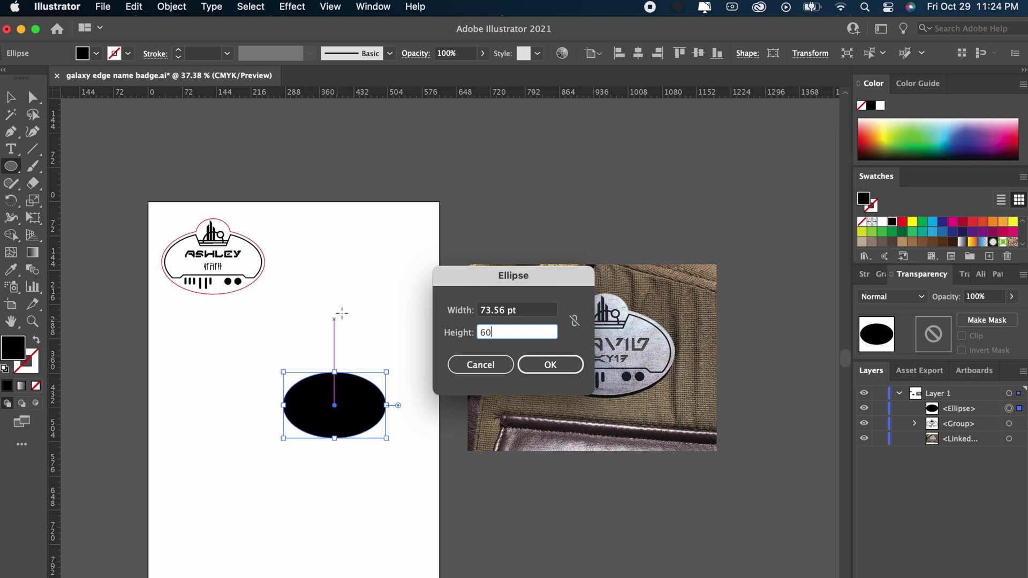
left_click(571, 368)
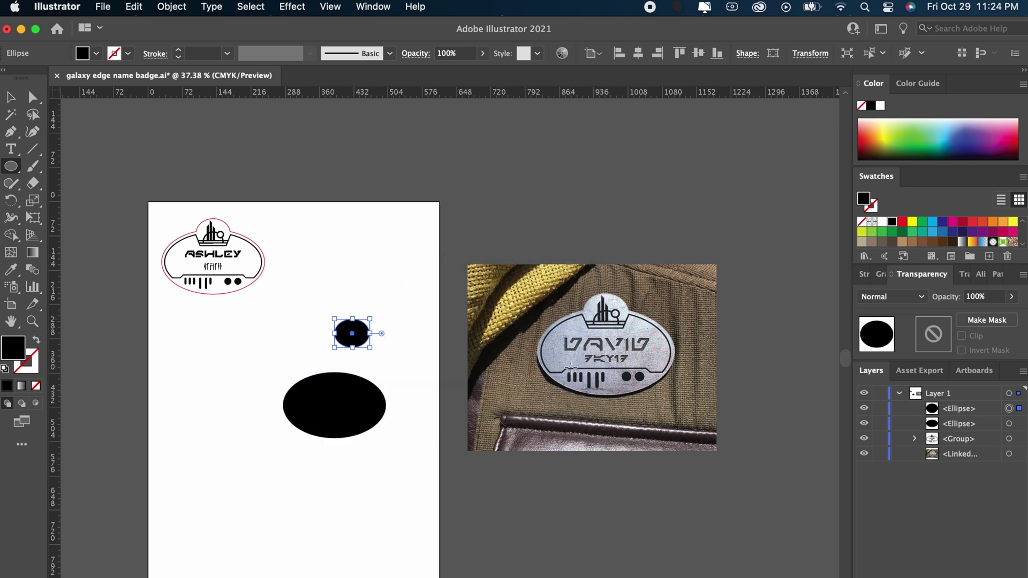
- Align the two ellipses to each other by their horizontal centers and their top edges
key("v")
left_click(407, 324)
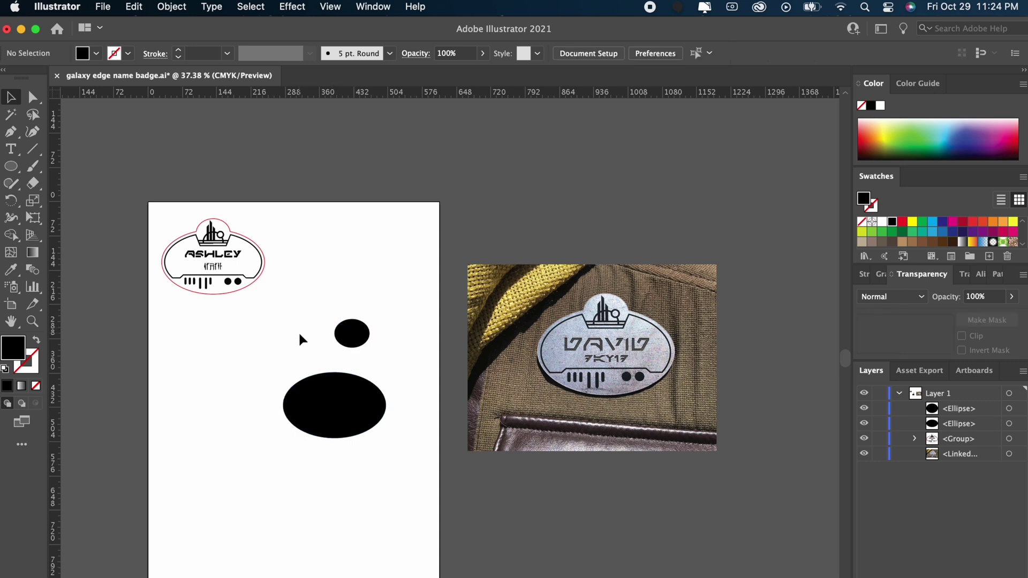
left_click_drag(299, 331, 372, 407)
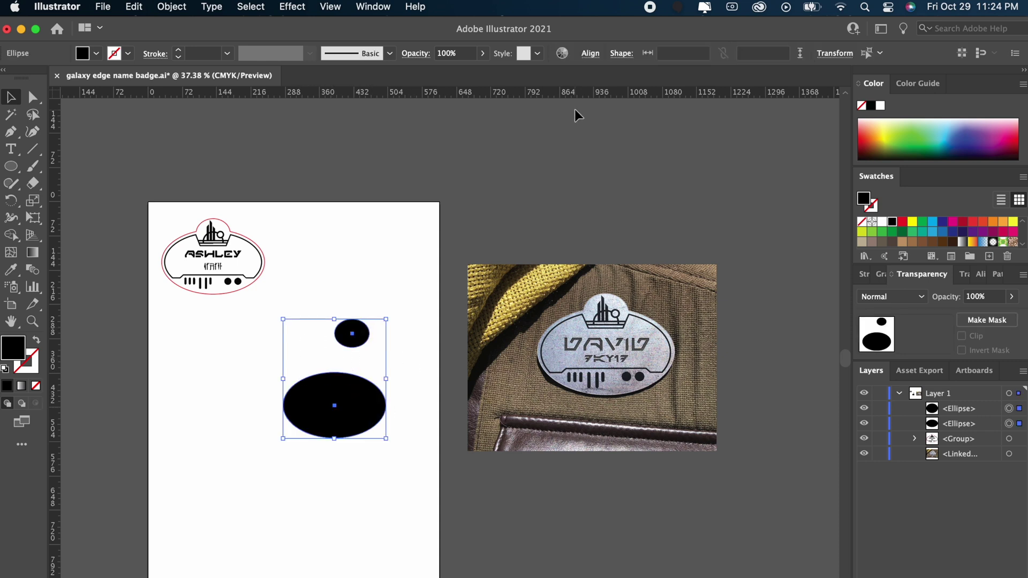
left_click(589, 55)
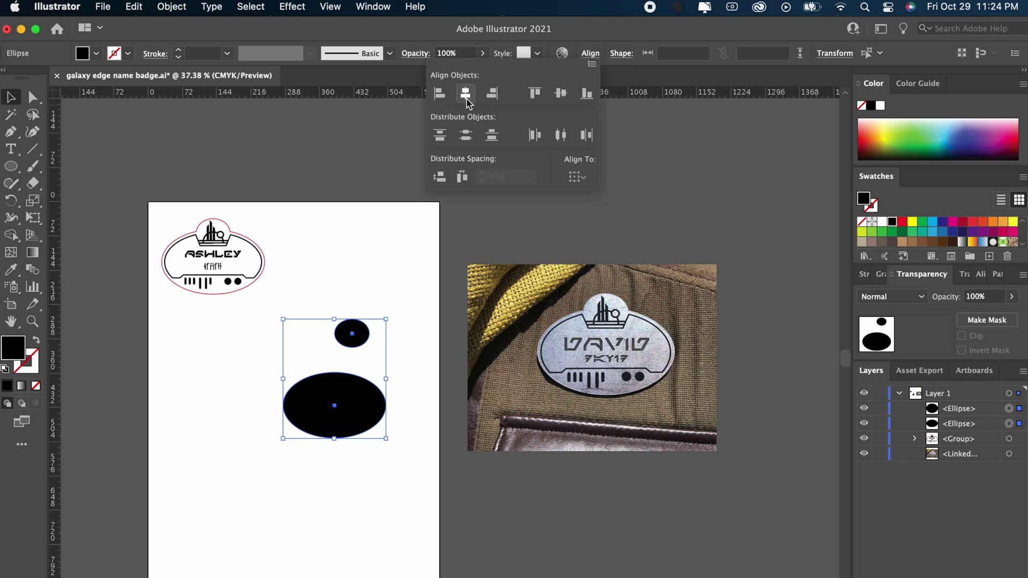
left_click(466, 94)
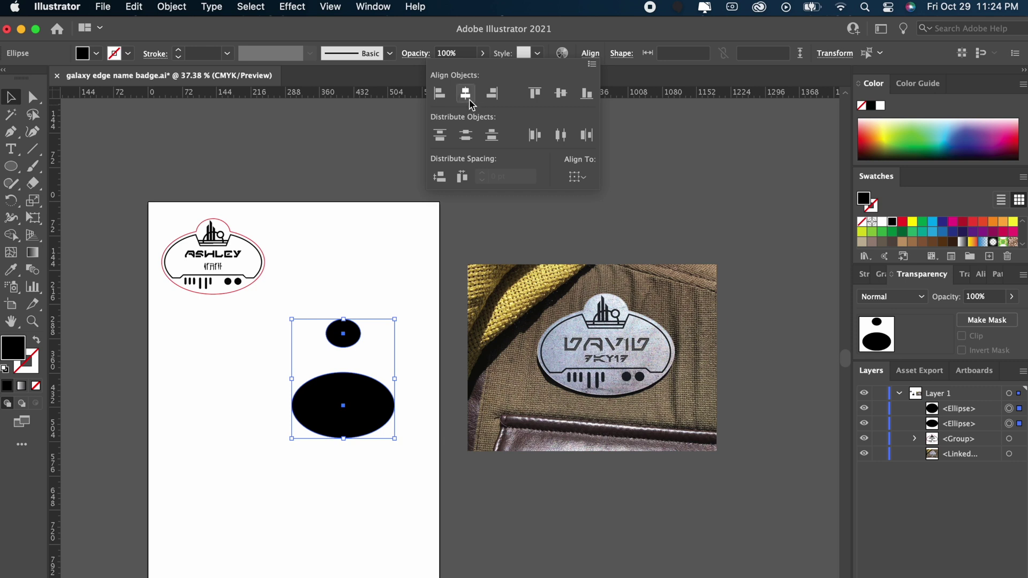
left_click(535, 94)
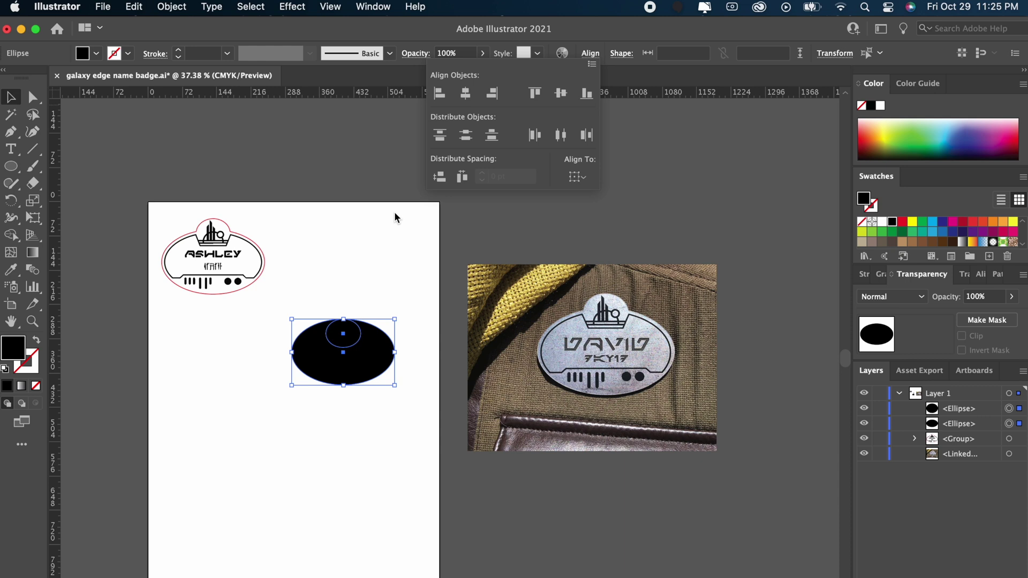
left_click(307, 272)
- Move both aligned ellipses together next to the existing badge design near the artboard's upper edge
scroll(306, 260, "up", 6)
scroll(306, 260, "left", 4)
scroll(305, 260, "down", 1)
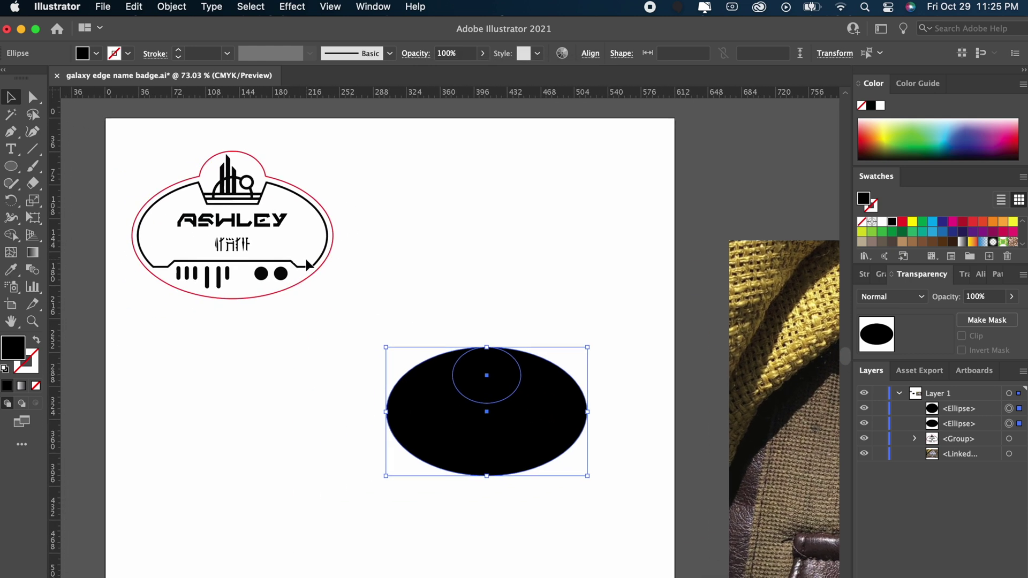
left_click_drag(496, 390, 453, 215)
- Nudge the small ellipse straight up until it protrudes above the large ellipse like the dome on the existing badge
left_click(442, 200)
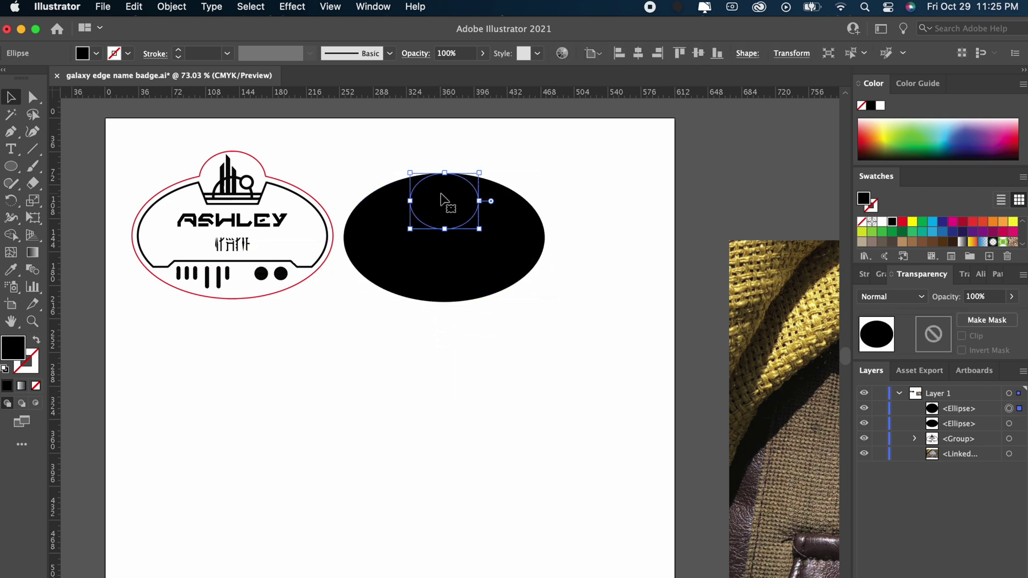
key("Up")
key("Up")
key("Up")
key("Up")
key("Up")
key("Up")
key("Up")
key("Up")
key("Up")
key("Up")
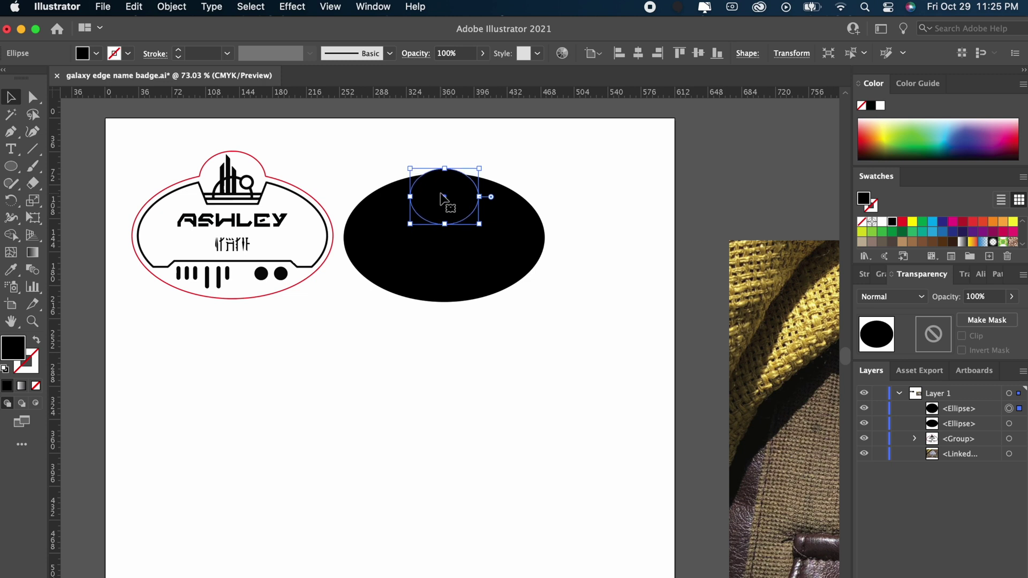
key("Up")
key("Up")
key("Up")
key("Up")
key("Up")
key("Up")
key("Up")
key("Up")
key("Up")
key("Up")
key("Up")
key("Up")
key("Up")
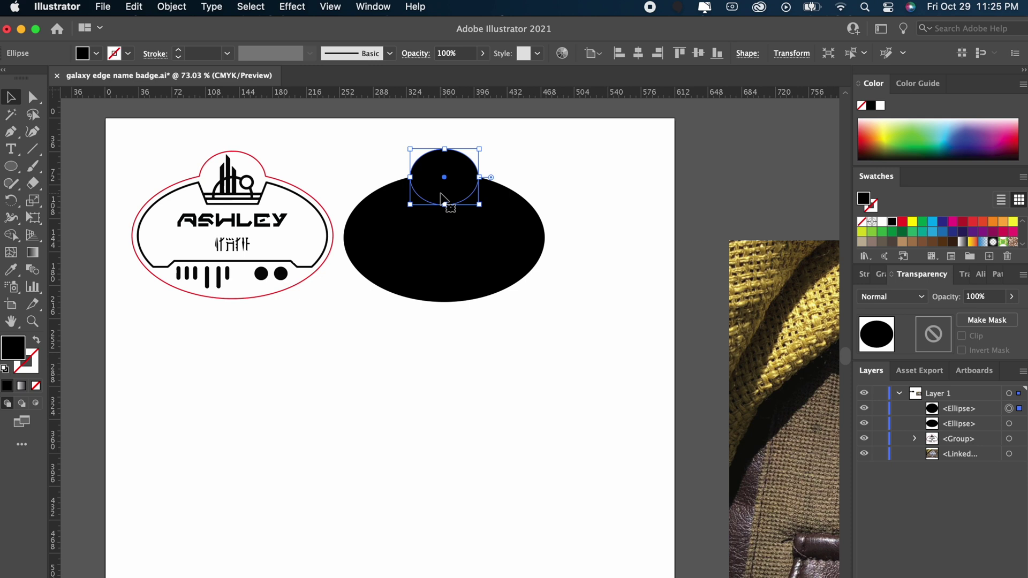
left_click(557, 181)
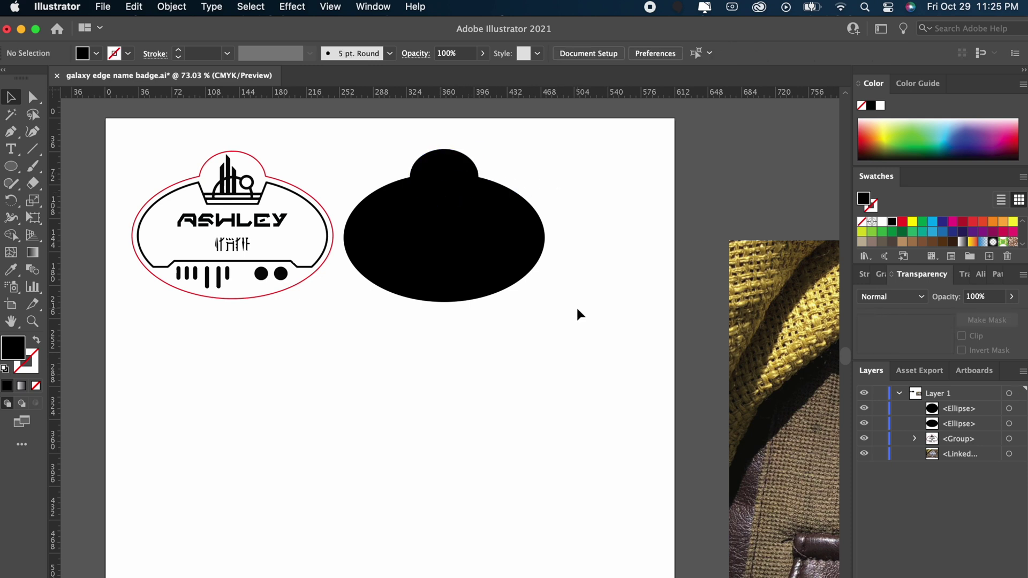
- Unite the small and large ellipses into a single badge shape with Pathfinder
left_click_drag(577, 308, 411, 171)
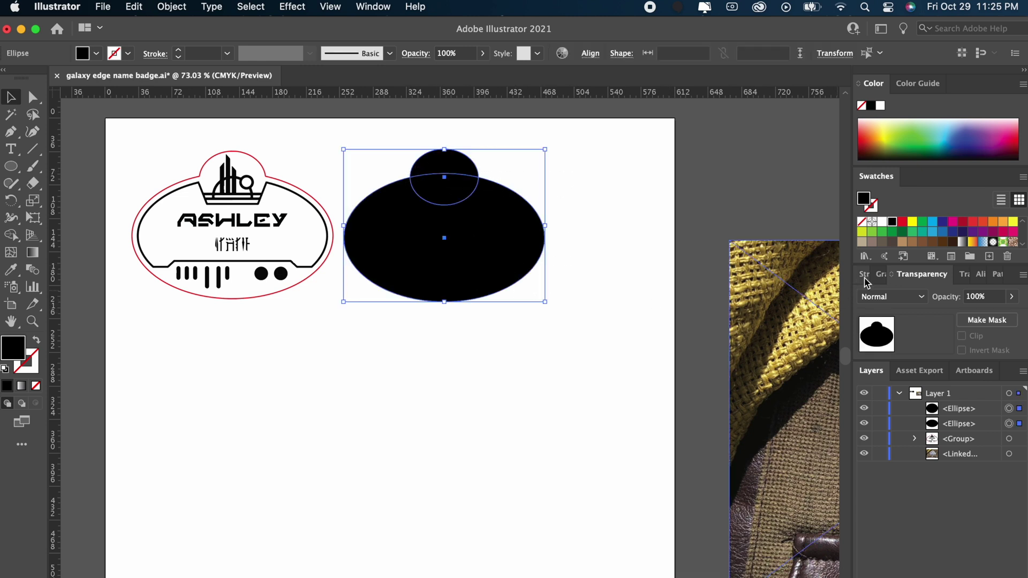
left_click(997, 275)
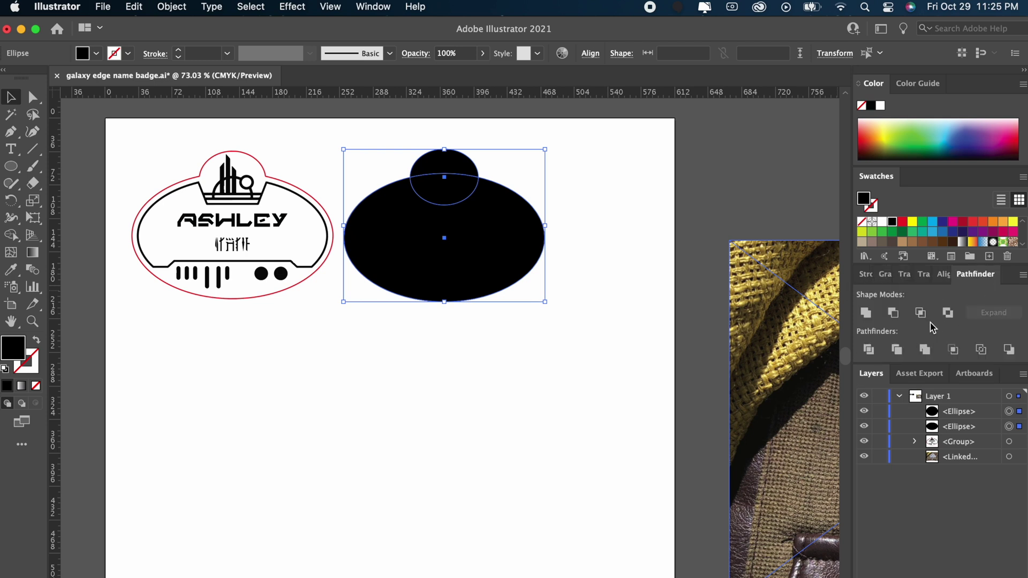
left_click(375, 7)
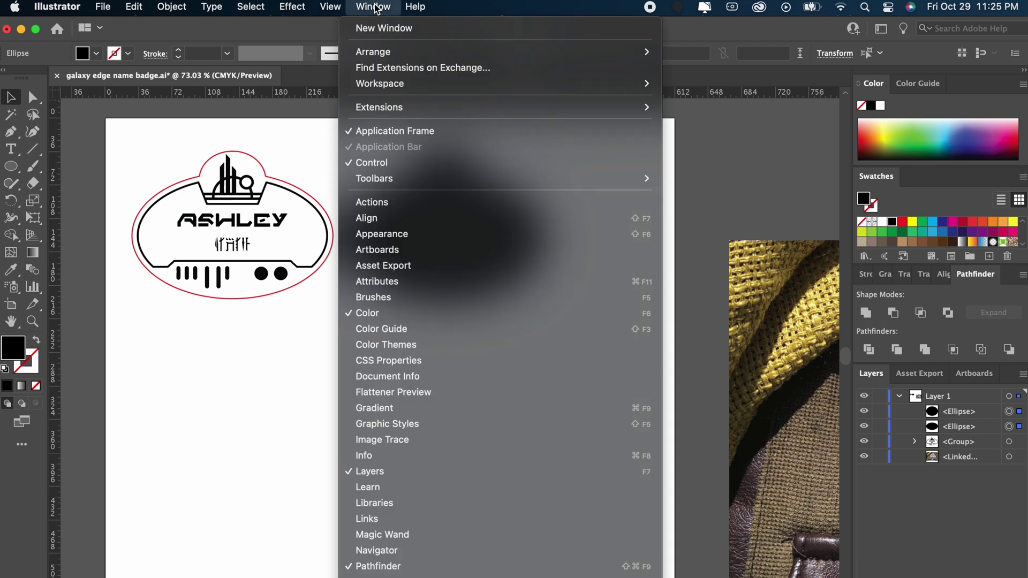
scroll(410, 361, "down", 5)
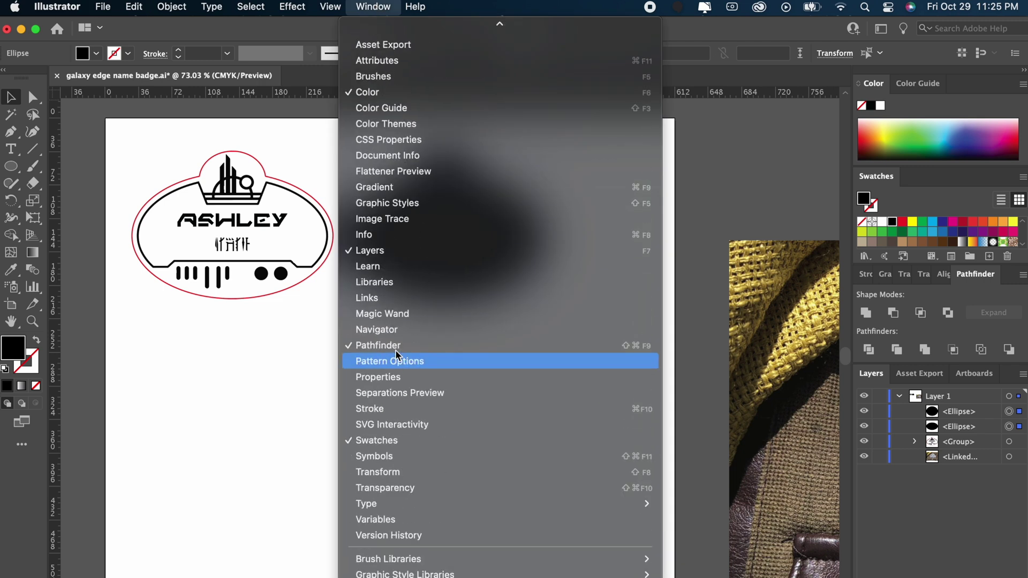
left_click(936, 522)
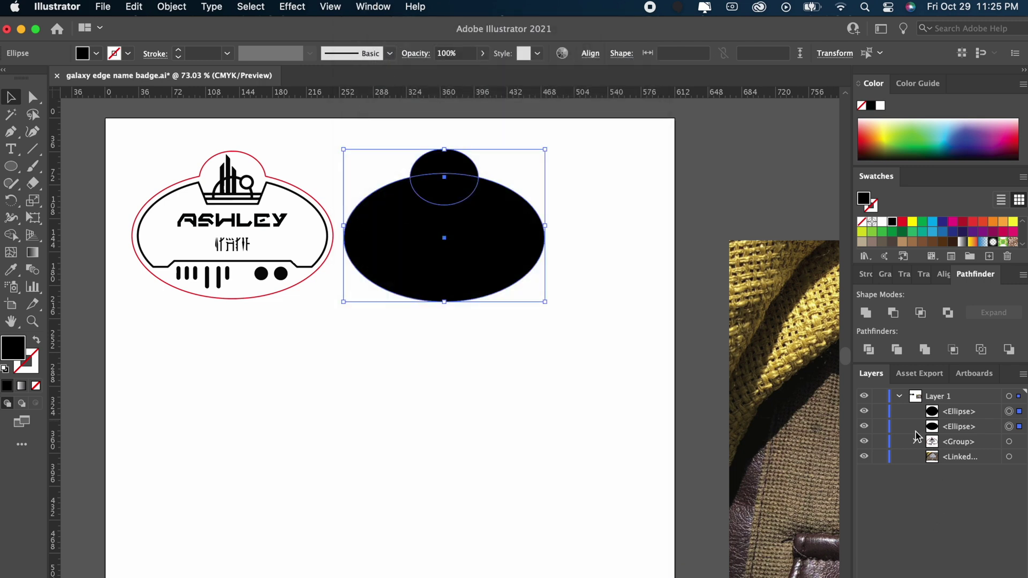
left_click(866, 314)
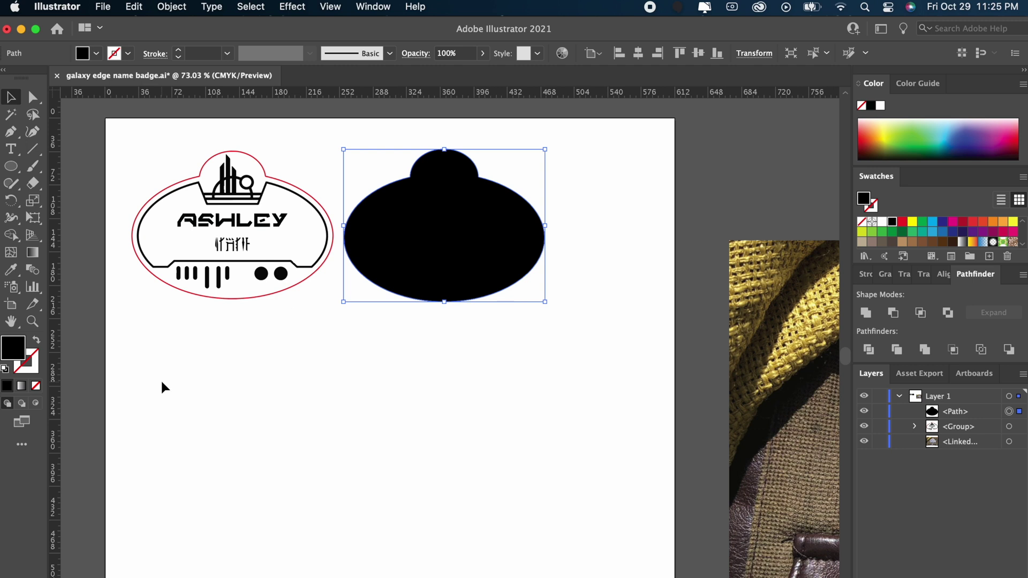
- Turn the badge shape into an unfilled outline with a red 1 pt stroke
left_click(36, 341)
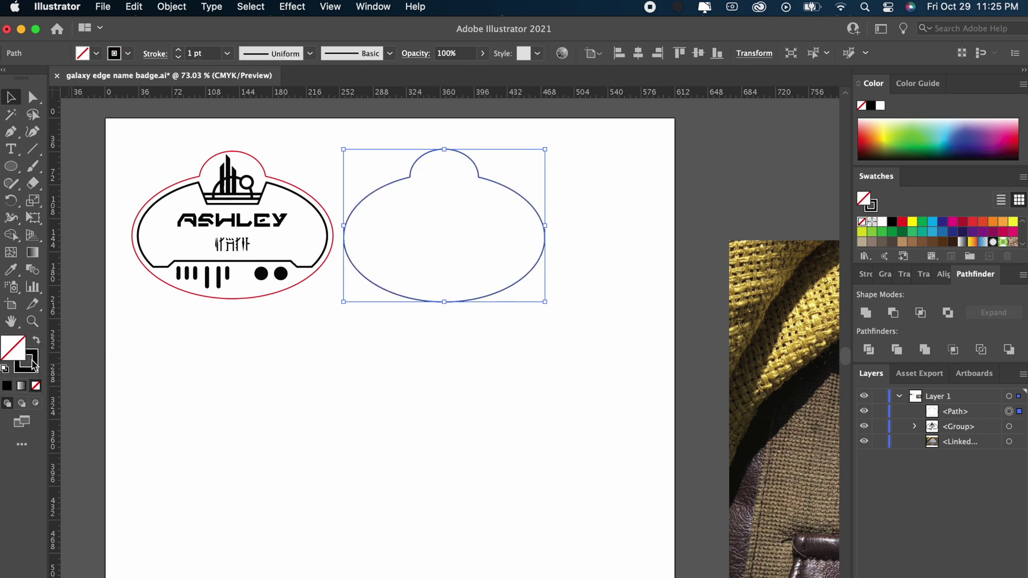
left_click(33, 362)
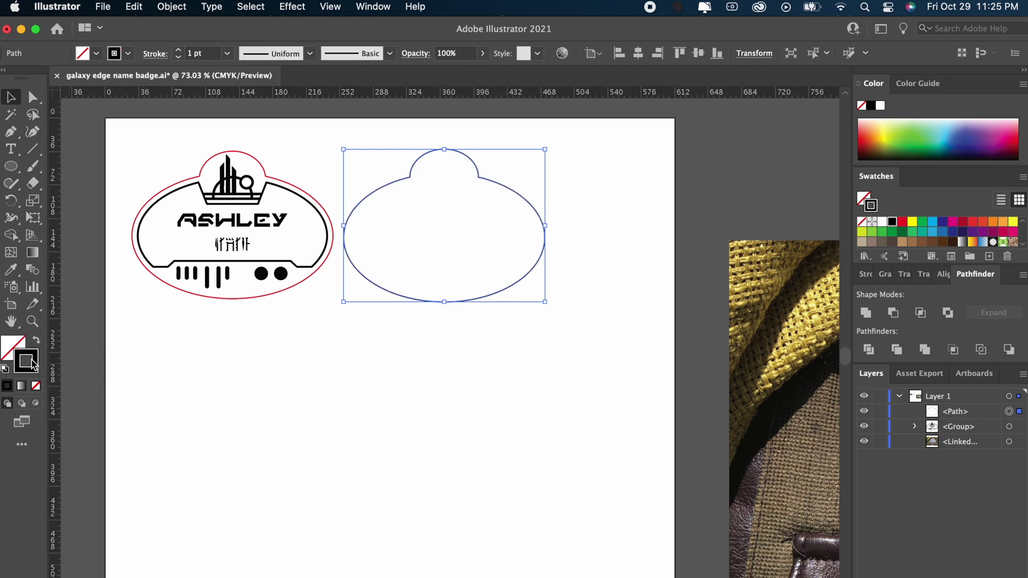
left_click(902, 222)
left_click(549, 372)
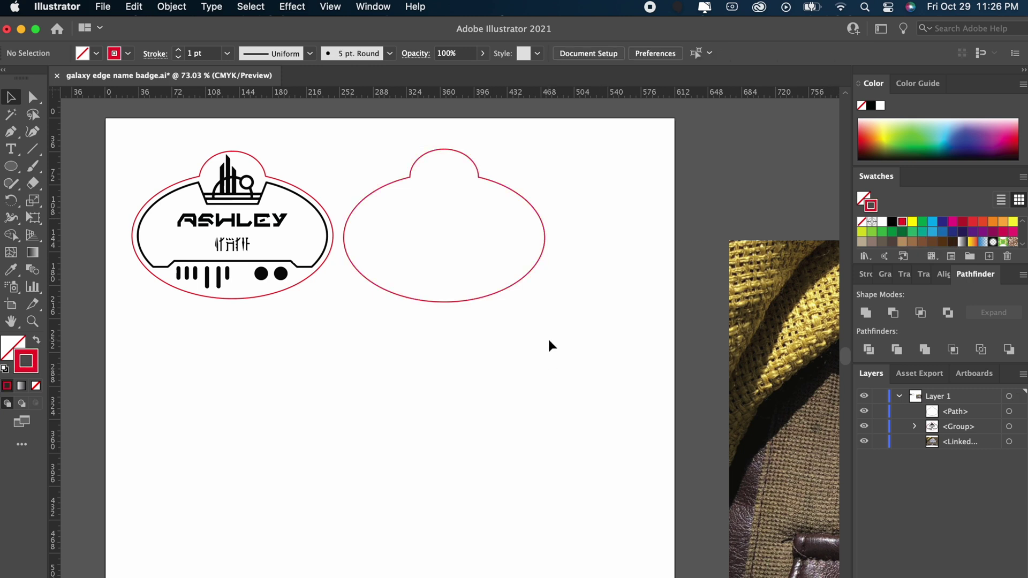
- Draw a small circle on the reference photo above the badge's two dots and give it a red fill without stroke
scroll(542, 300, "left", 1)
scroll(542, 300, "up", 1)
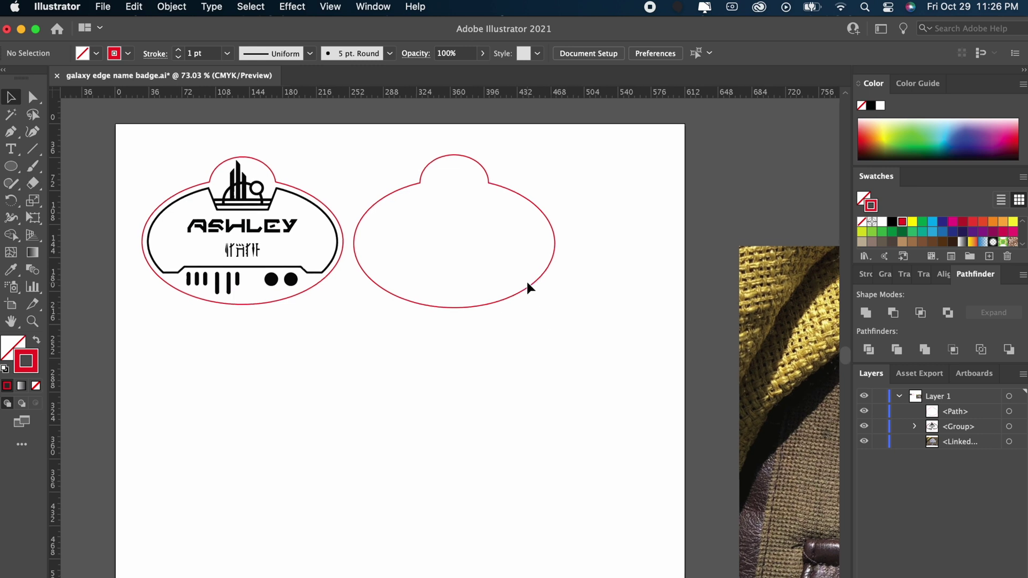
scroll(521, 245, "up", 1)
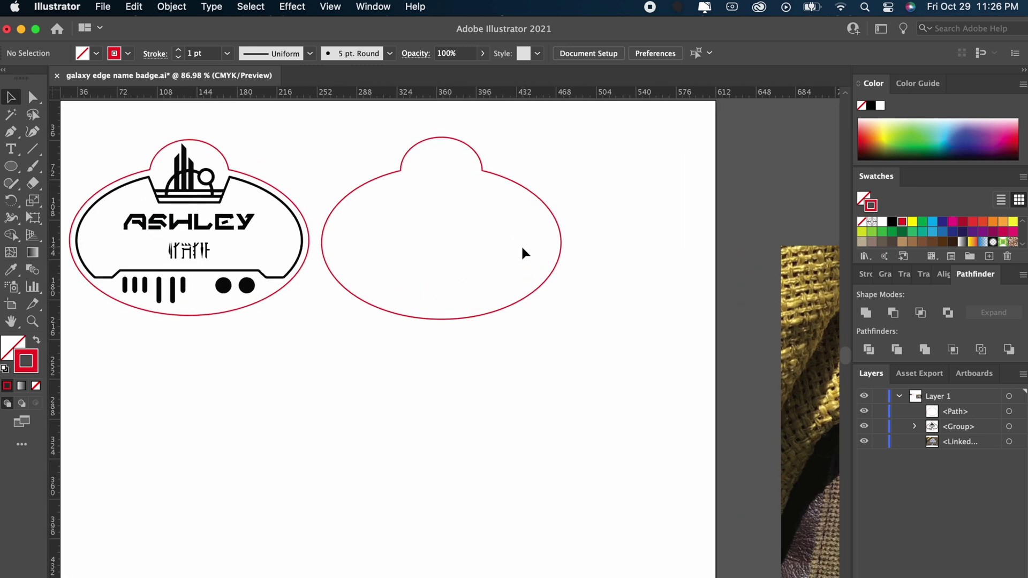
scroll(522, 245, "right", 10)
scroll(522, 245, "down", 2)
scroll(515, 228, "up", 3)
scroll(515, 228, "right", 1)
scroll(515, 228, "down", 1)
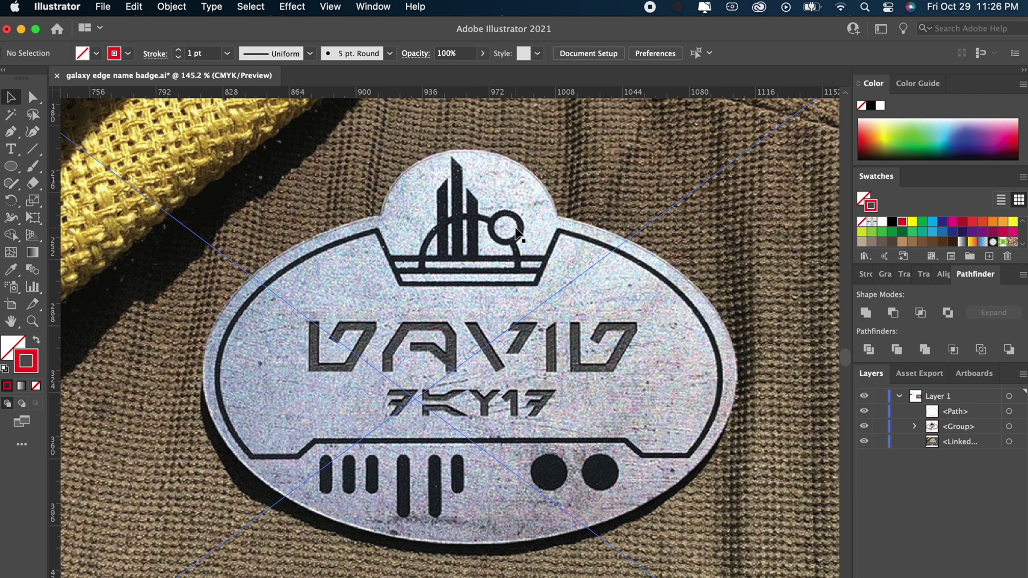
left_click(11, 166)
left_click_drag(512, 397, 547, 430)
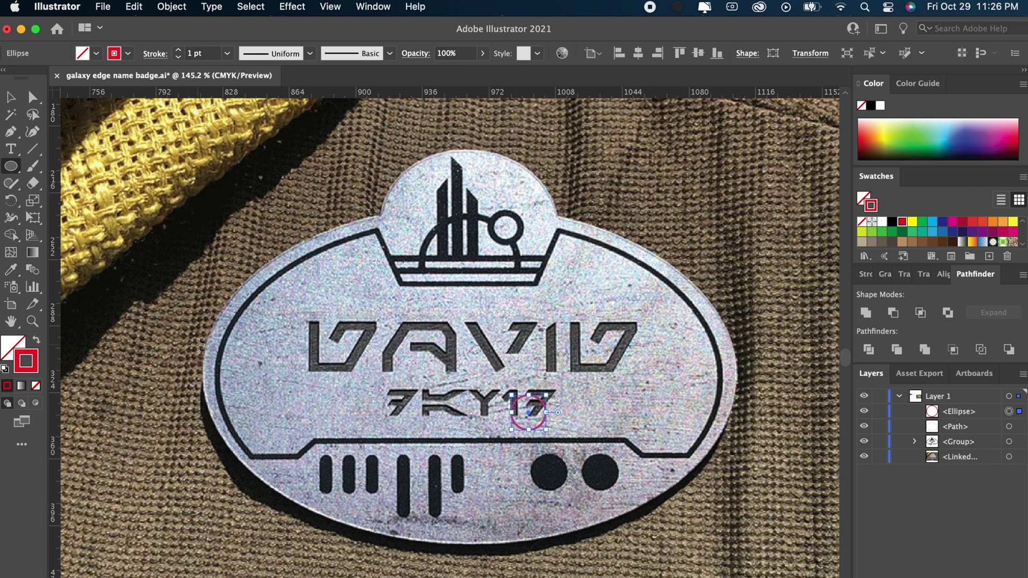
left_click(37, 340)
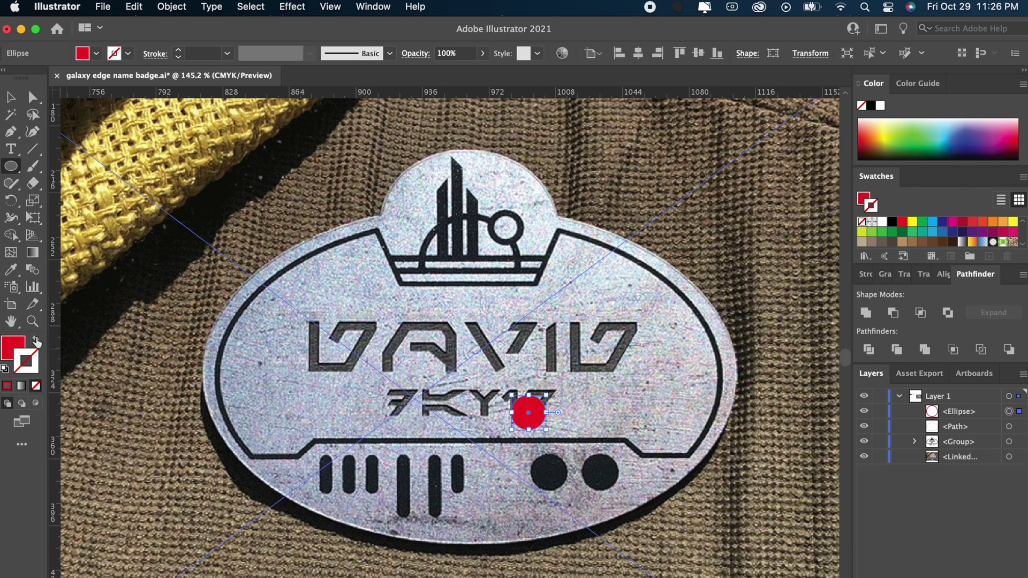
- Change the circle's fill to light blue and place one copy over each of the badge's two dots
key("v")
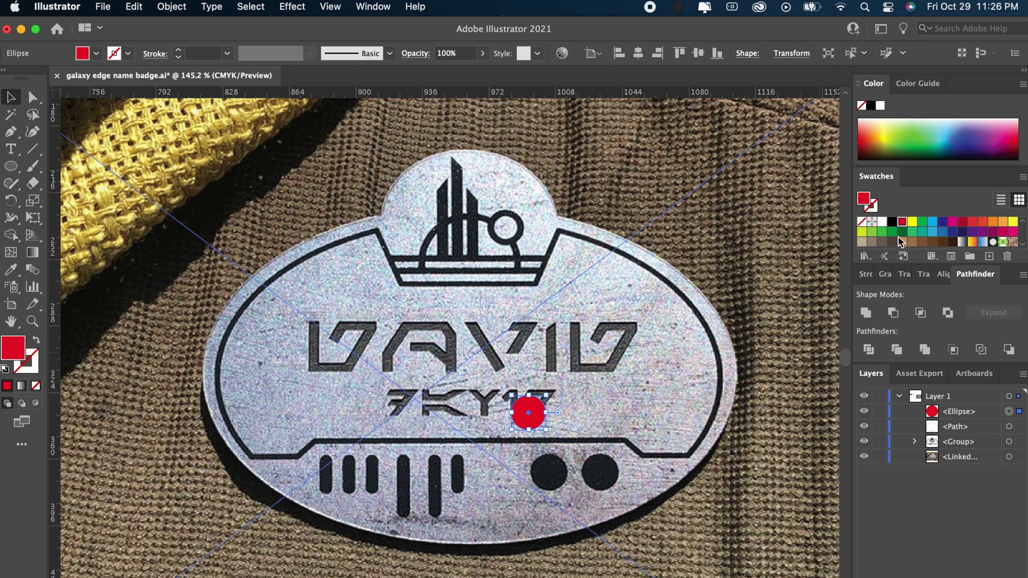
left_click(892, 222)
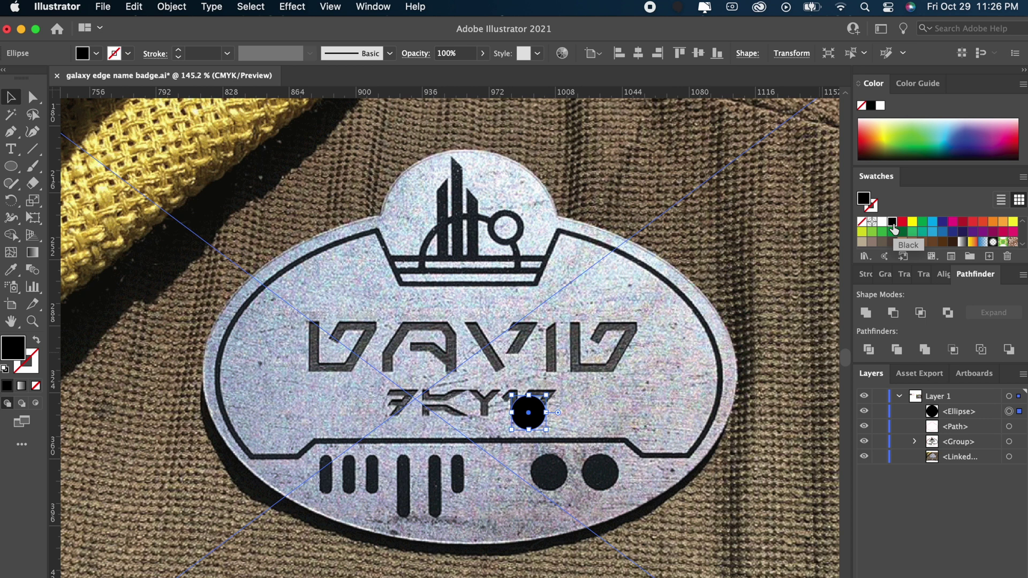
left_click(932, 221)
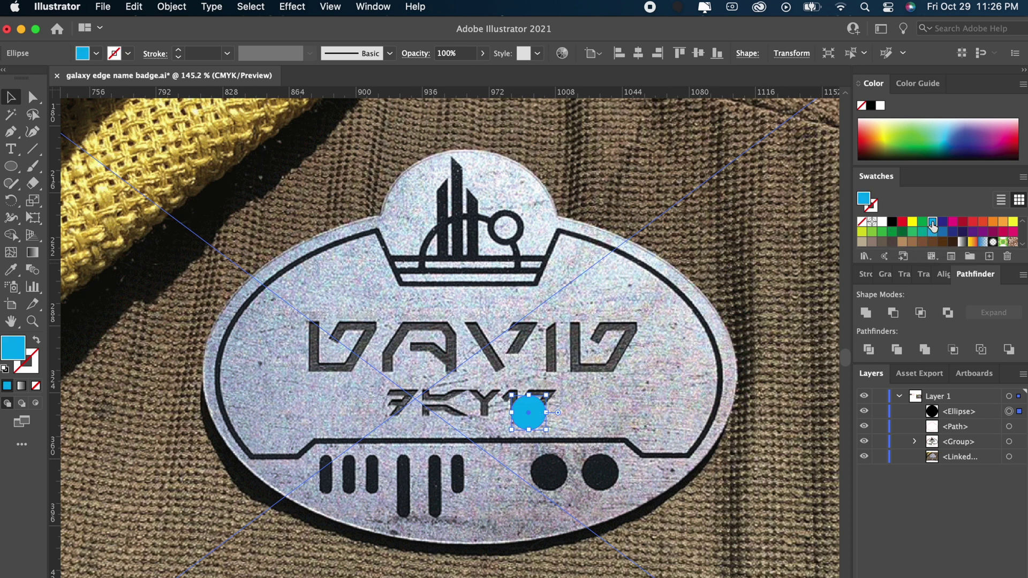
left_click_drag(528, 413, 547, 473)
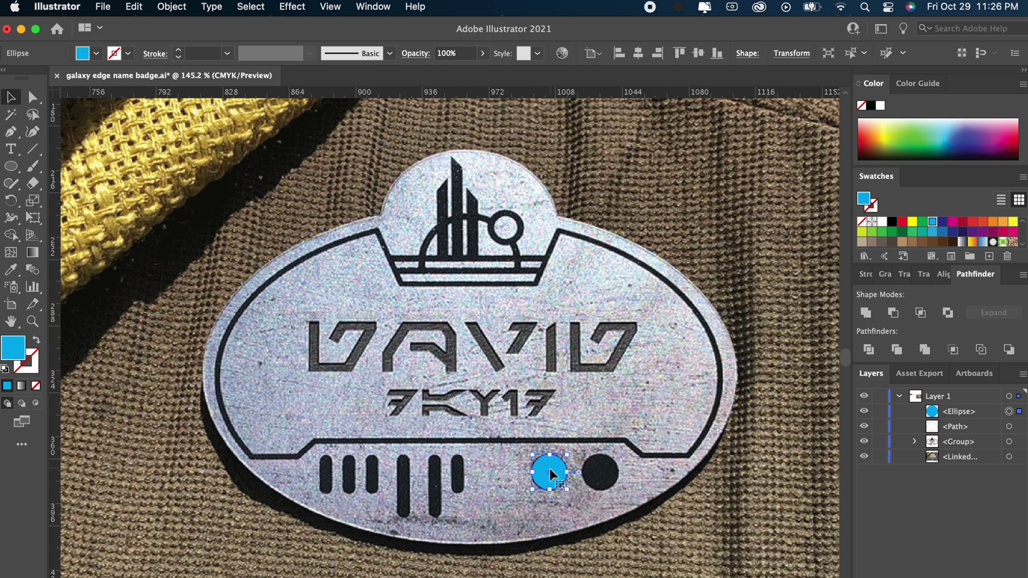
left_click_drag(550, 469, 598, 472)
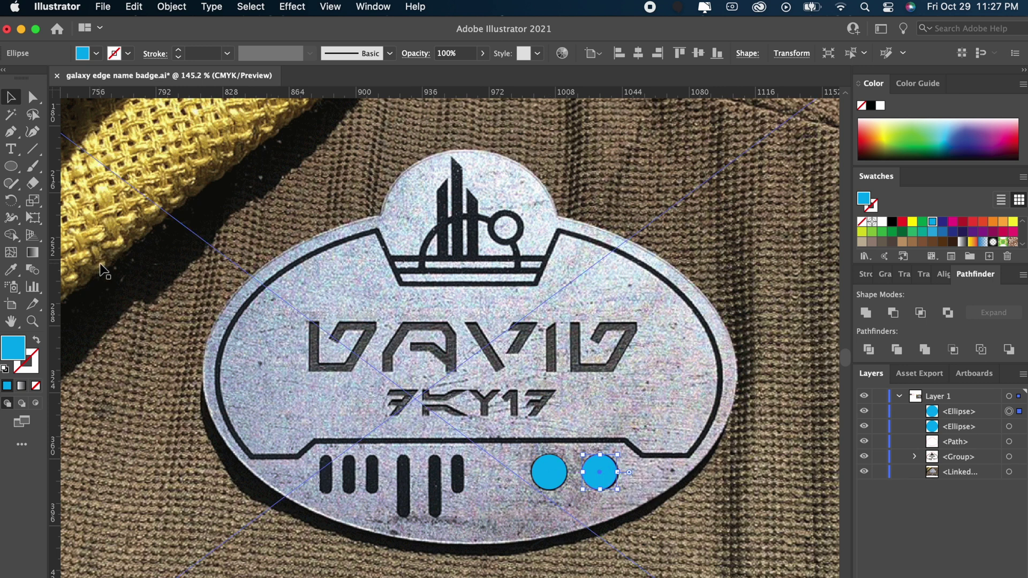
- Draw a rounded rectangle over the badge's leftmost vertical bar, fit its height, and copy it over the other five bars
left_click(11, 165)
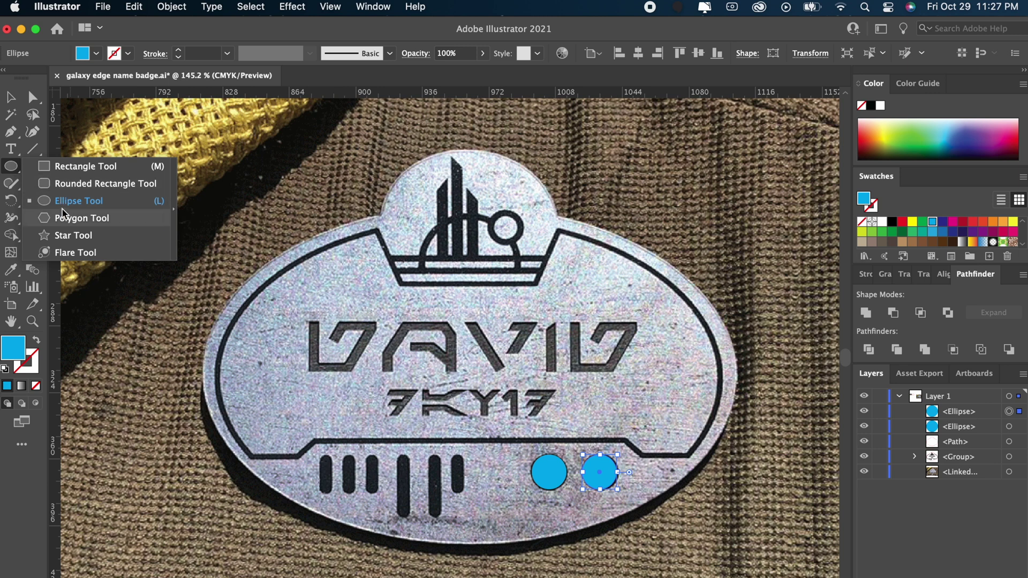
left_click(70, 183)
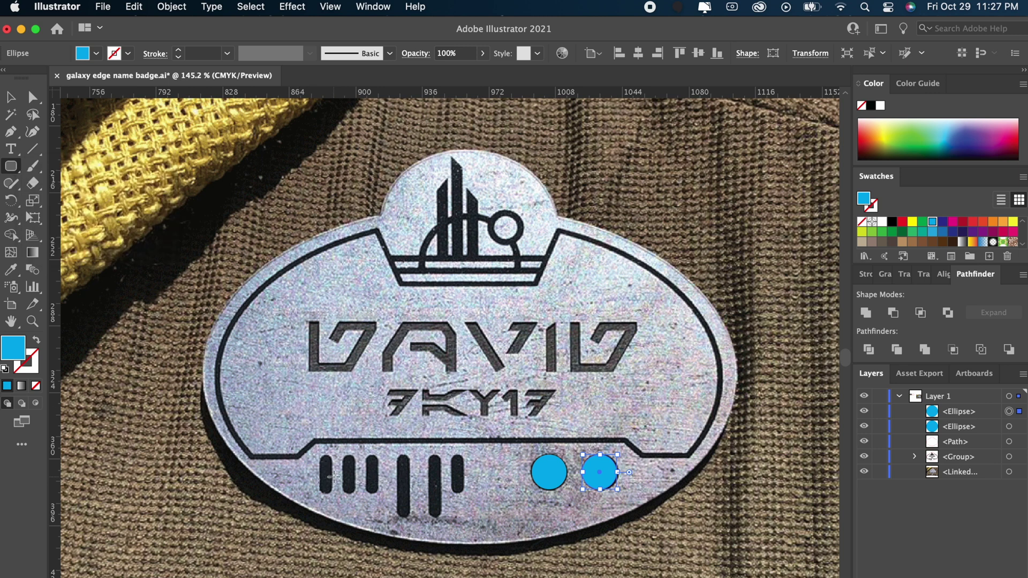
scroll(332, 477, "up", 5)
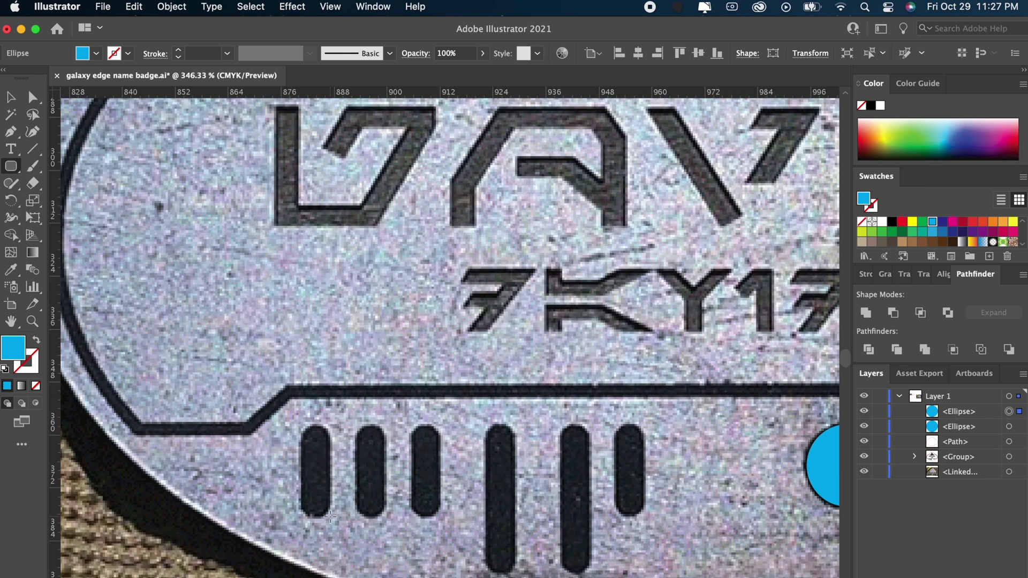
mouse_move(331, 515)
left_mouse_down()
mouse_move(307, 464)
mouse_move(276, 459)
mouse_move(305, 460)
mouse_move(300, 427)
left_mouse_up()
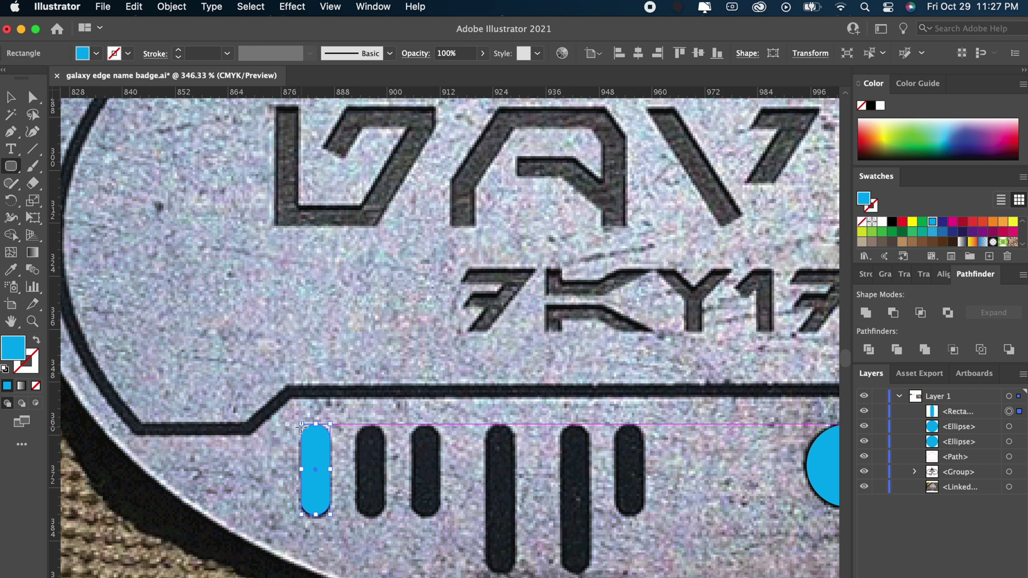
key("v")
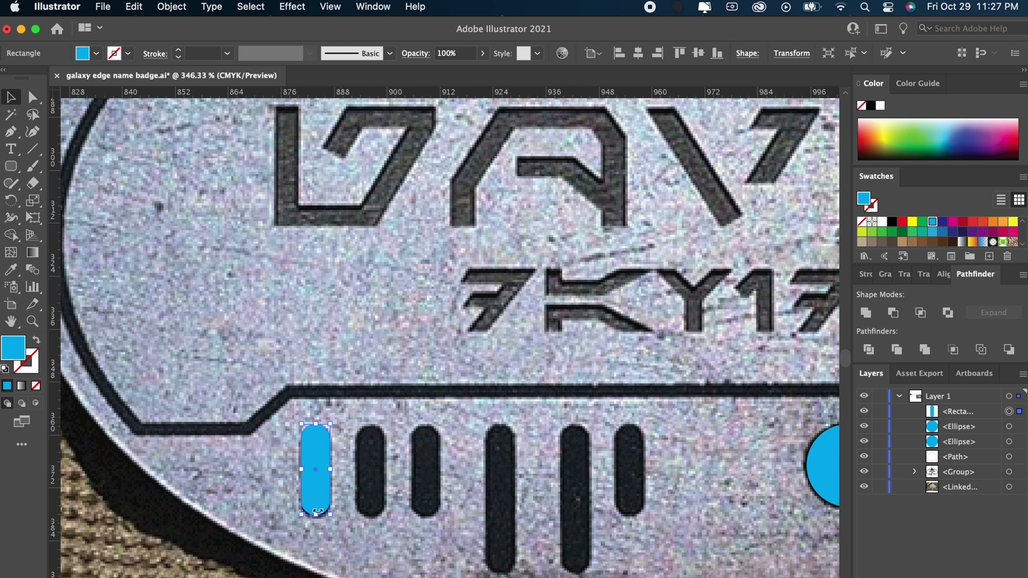
left_click_drag(317, 514, 318, 522)
left_click_drag(319, 482, 628, 486)
- Stretch the fourth and fifth rounded bars downward together to cover the two long bars on the photo
left_click(575, 517)
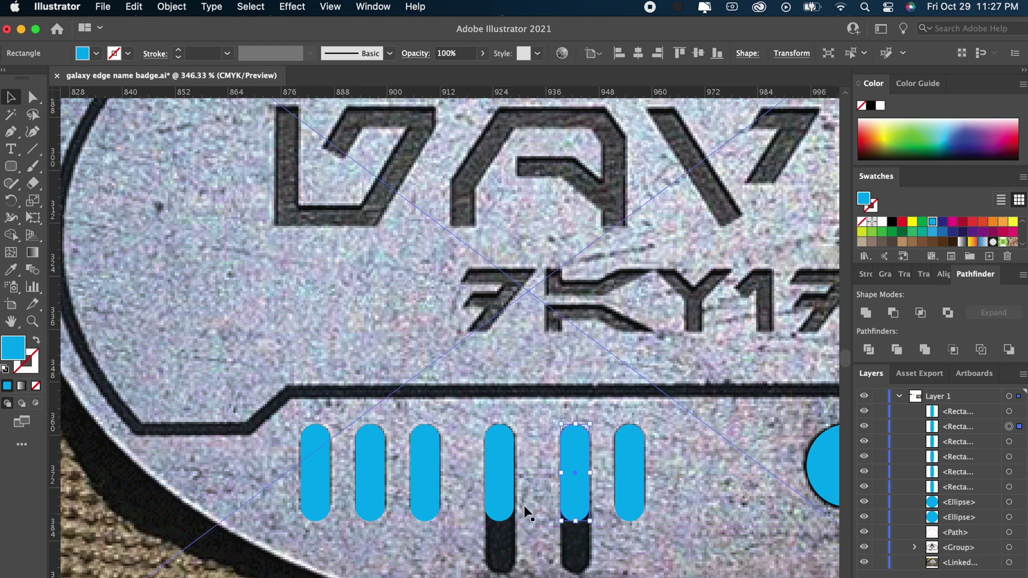
left_click(505, 498, "shift")
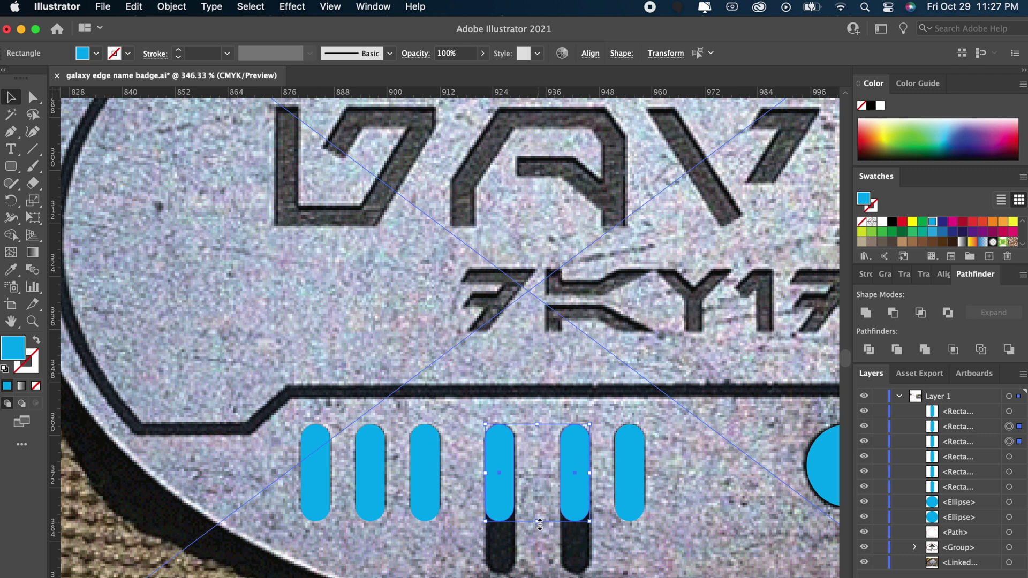
left_click_drag(540, 523, 543, 571)
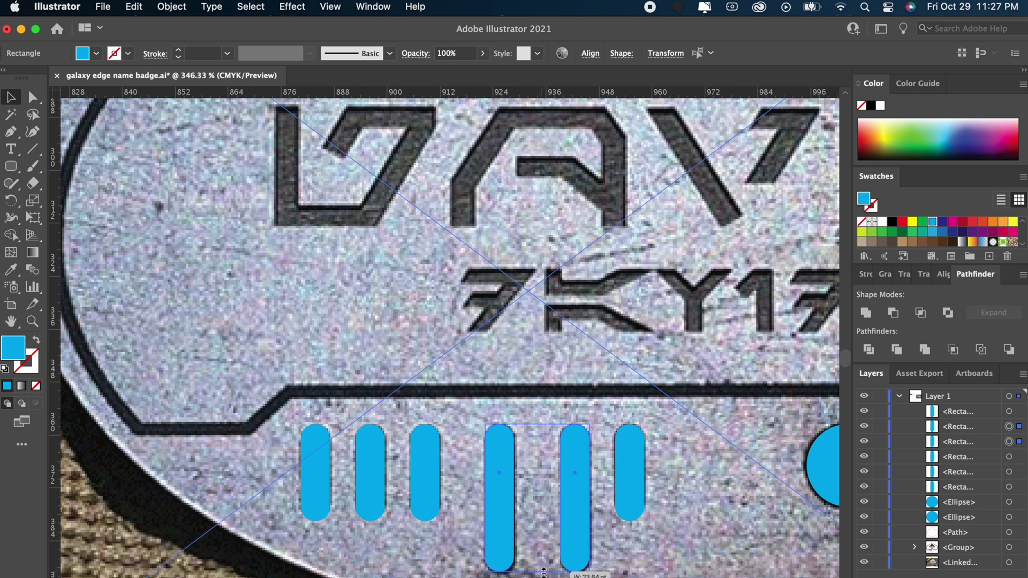
left_click(631, 570)
- Group the six rounded bars with the two circles and check the group by toggling its visibility
scroll(429, 567, "down", 5)
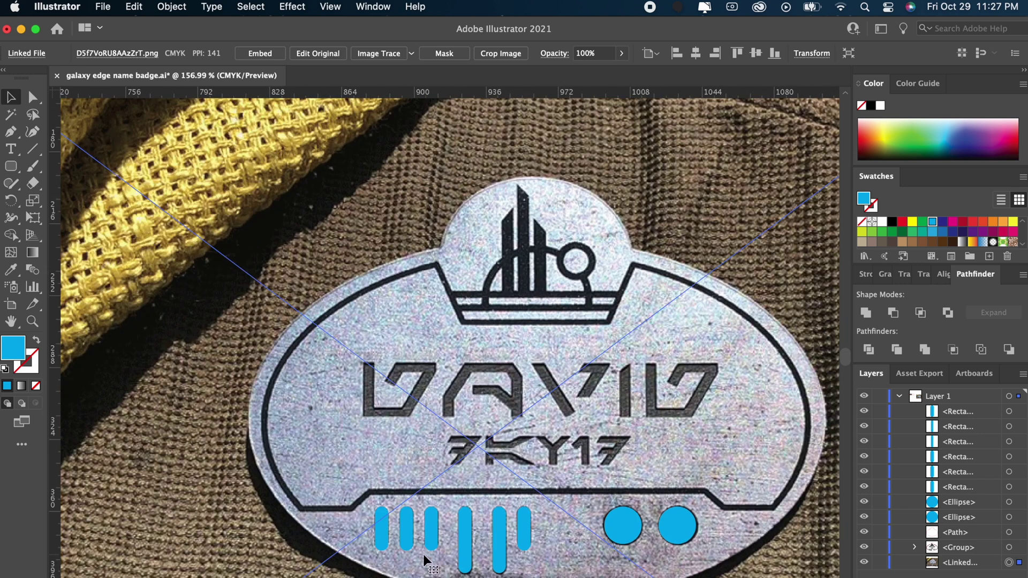
left_click(383, 535)
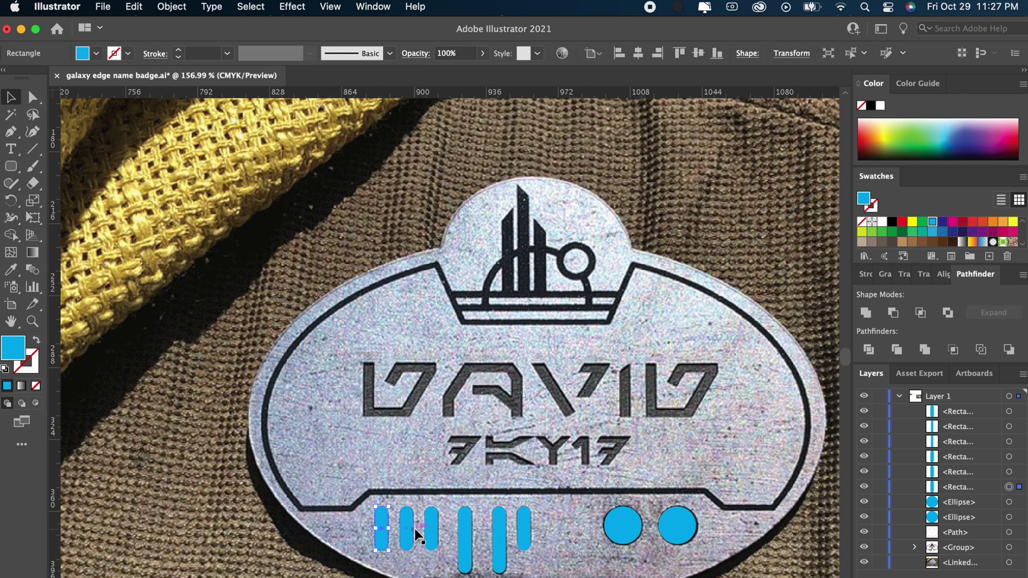
left_click(406, 528, "shift")
left_click(431, 529, "shift")
left_click(465, 529, "shift")
left_click(500, 529, "shift")
left_click(523, 523, "shift")
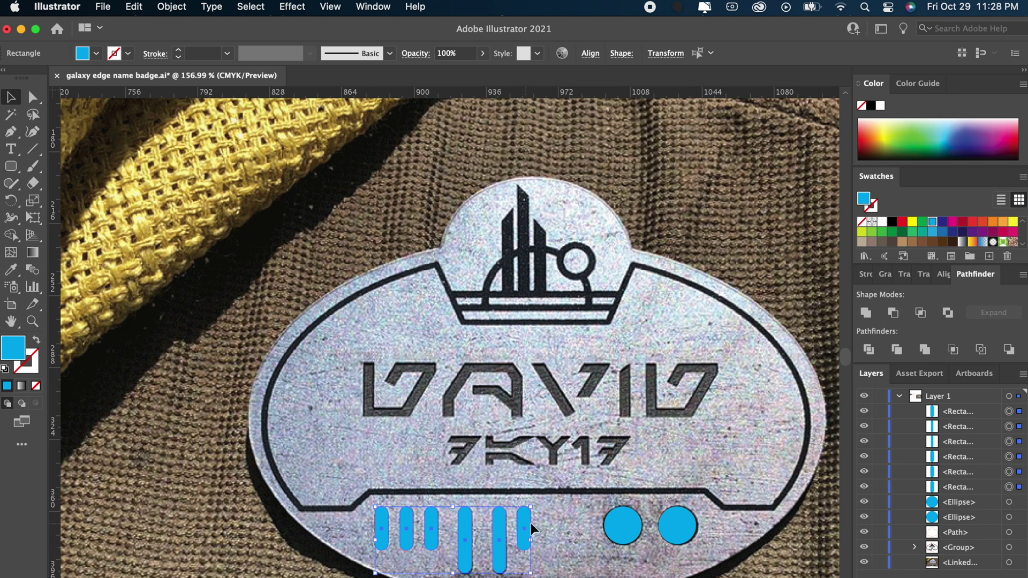
left_click(623, 522, "shift")
left_click(675, 519, "shift")
key("super+g")
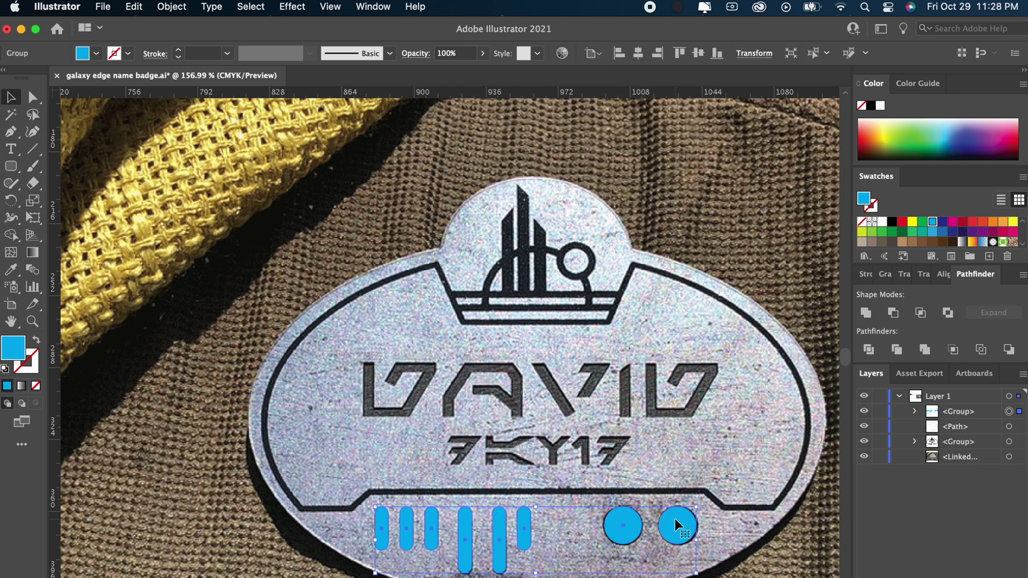
left_click(864, 411)
left_click(864, 411)
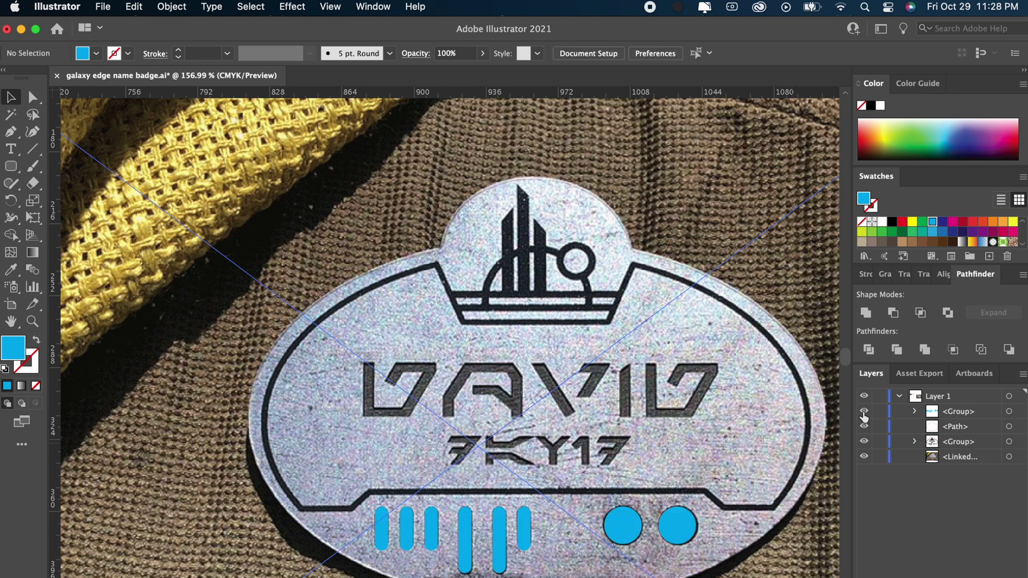
- Draw a circle over the small ring in the badge's skyline emblem and nudge it into place
left_click(9, 170)
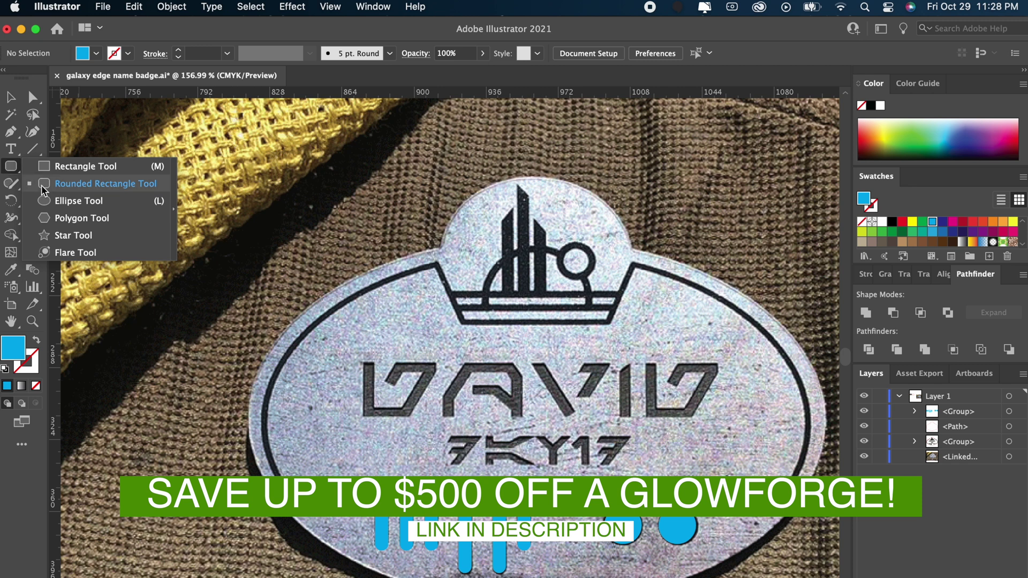
left_click(69, 202)
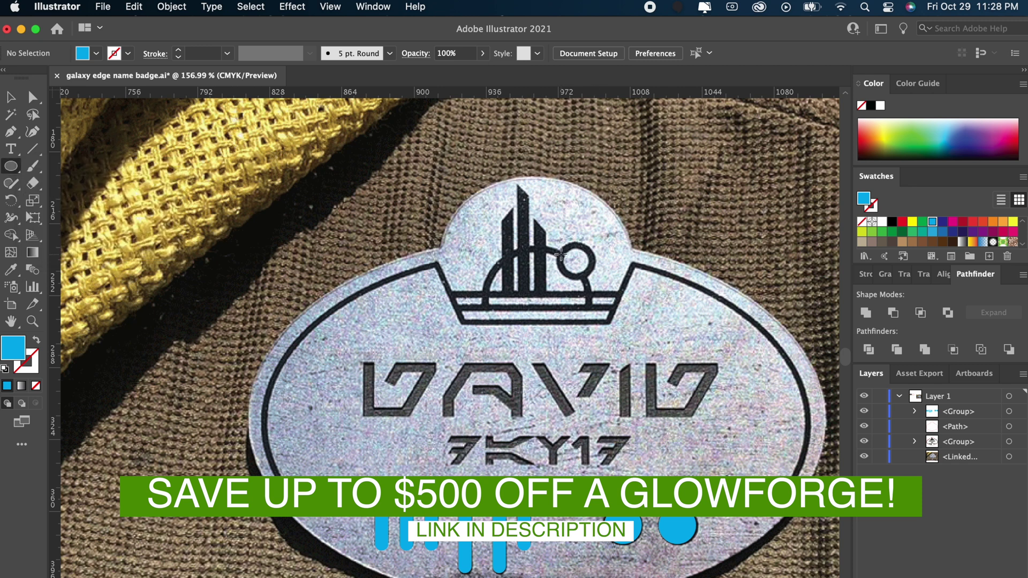
mouse_move(561, 249)
left_mouse_down()
mouse_move(596, 282)
mouse_move(594, 260)
mouse_move(598, 279)
left_mouse_up()
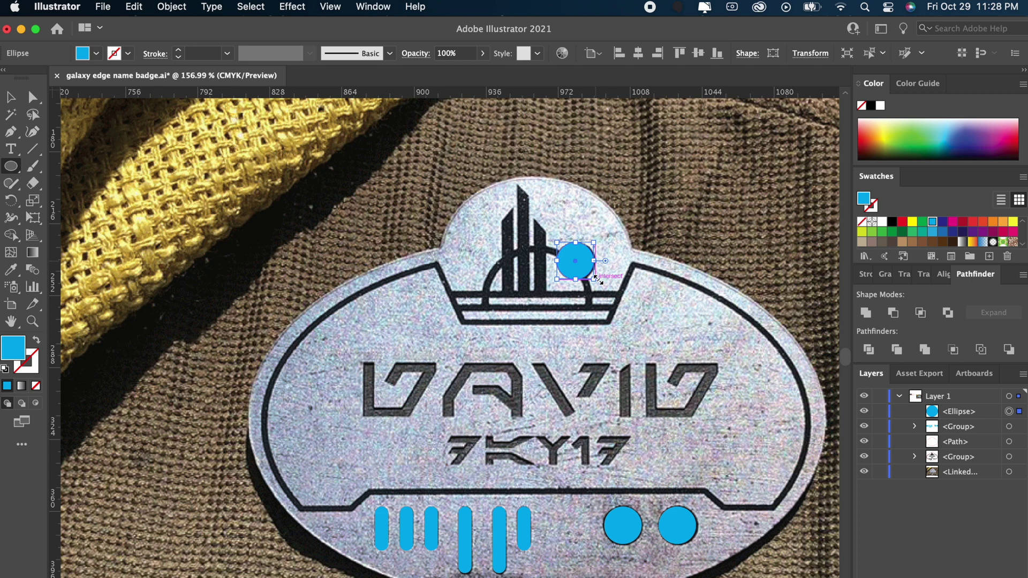
key("Left")
key("Right")
left_click(686, 175)
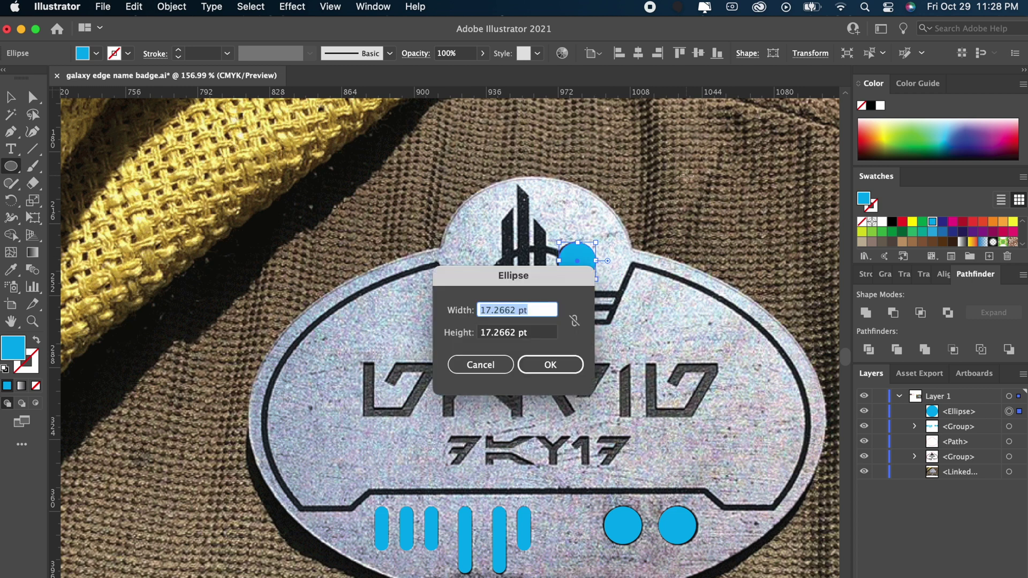
left_click(471, 368)
key("v")
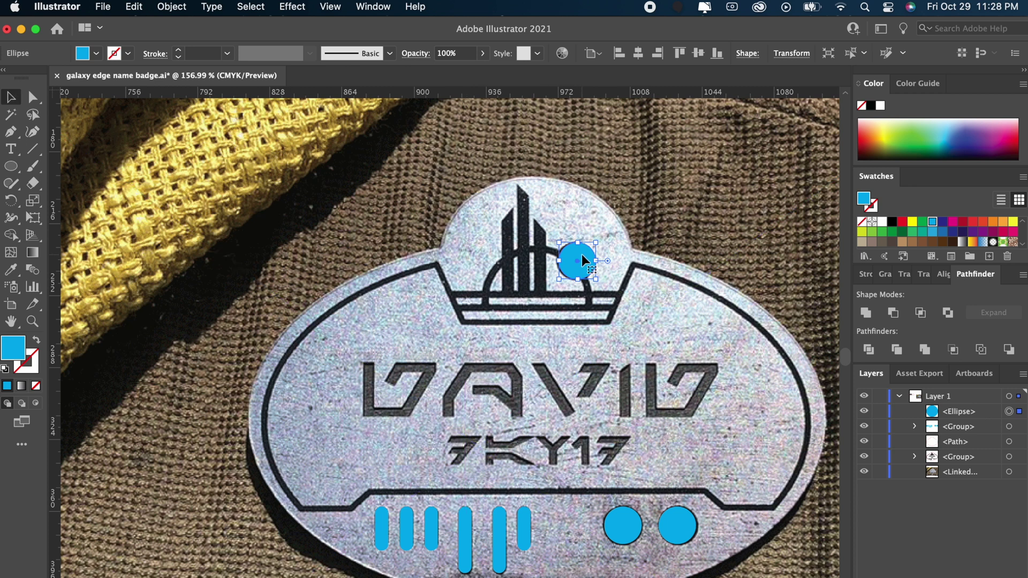
- Turn the emblem circle into an unfilled blue outline with a 2 pt stroke and align it with the ring
left_click(36, 341)
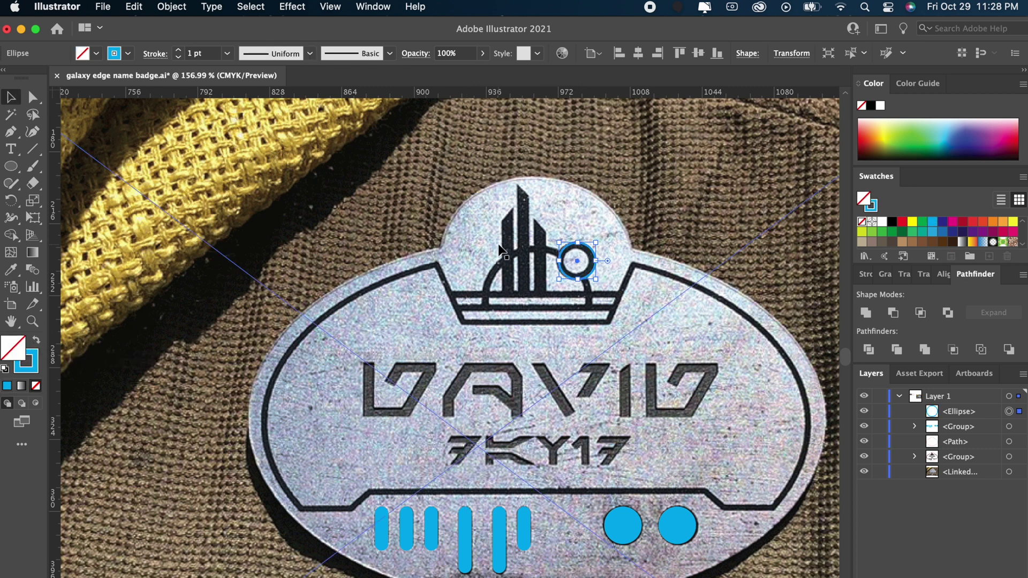
left_click(180, 49)
scroll(384, 181, "up", 1)
left_click_drag(649, 305, 646, 303)
key("Right")
key("Down")
key("Left")
key("Right")
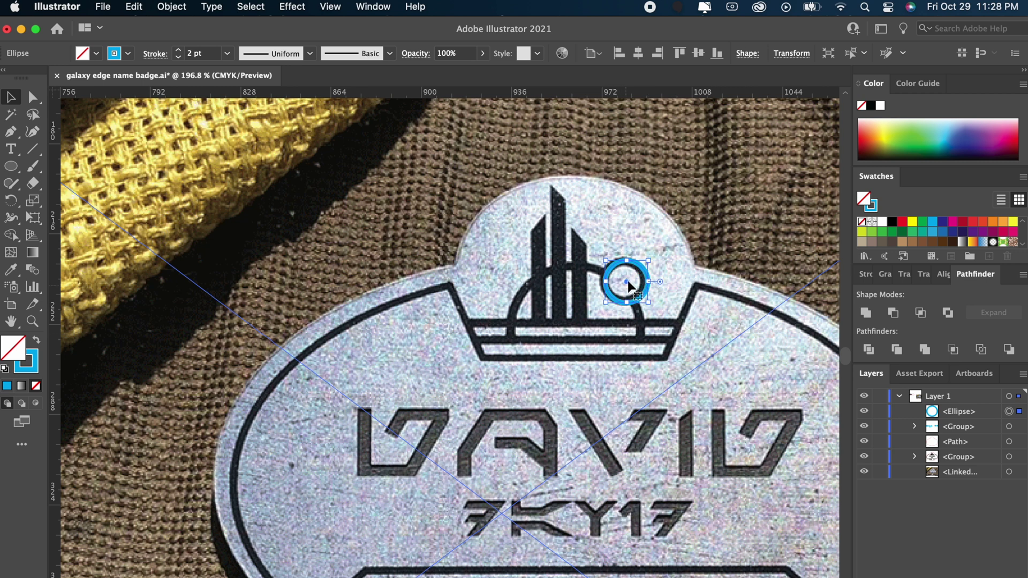
- Duplicate the ring outline, then enlarge and position the copy to follow the large arc behind the skyline towers
left_click_drag(627, 286, 784, 227)
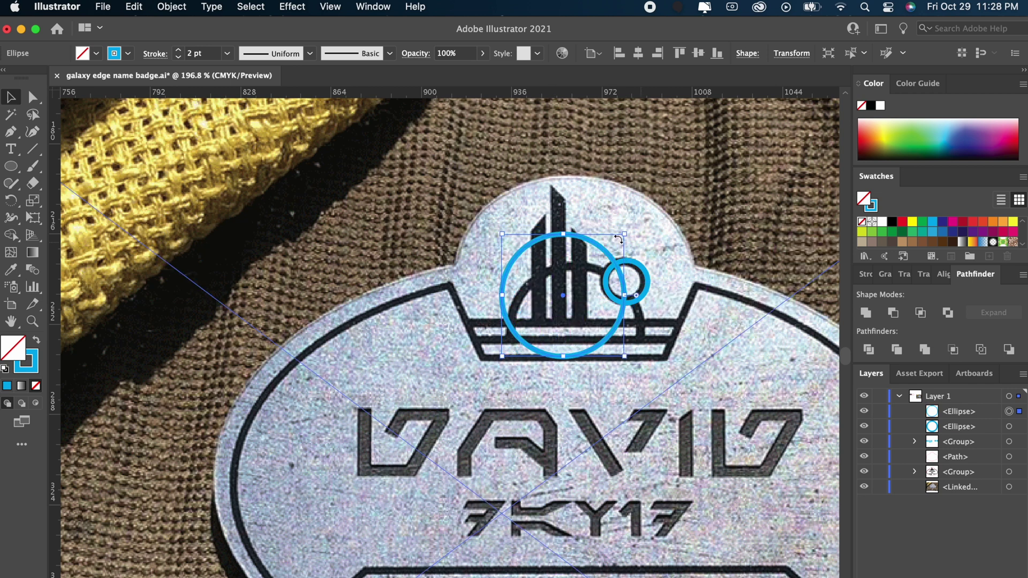
mouse_move(589, 244)
left_mouse_down()
mouse_move(622, 291)
mouse_move(597, 272)
left_mouse_up()
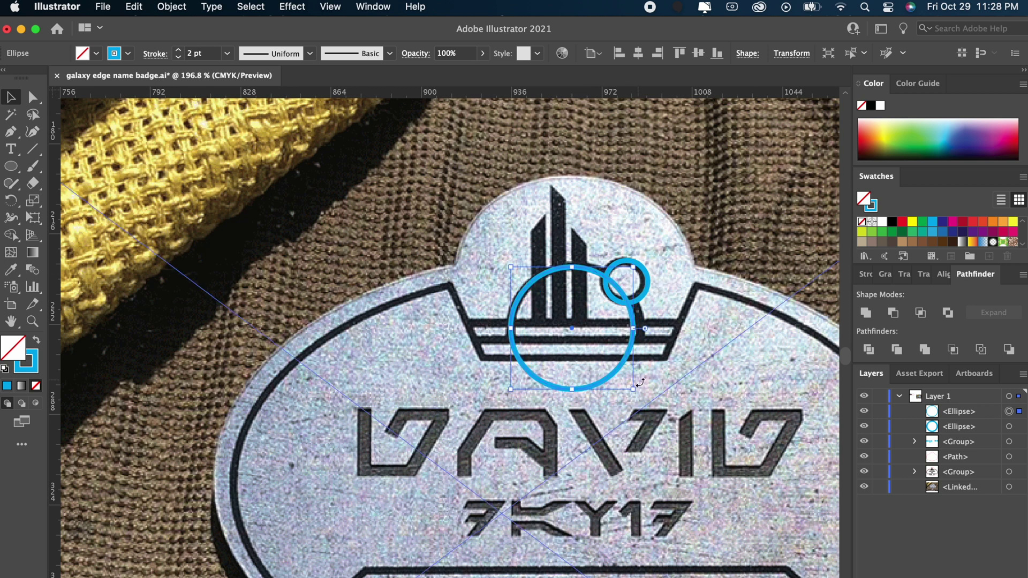
mouse_move(635, 390)
left_mouse_down()
mouse_move(654, 405)
mouse_move(648, 398)
left_mouse_up()
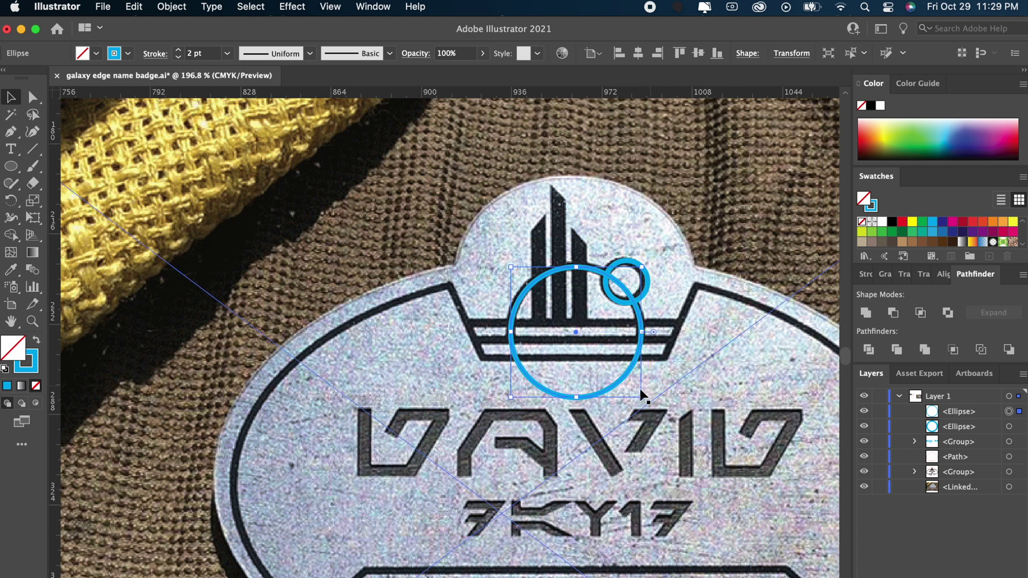
left_click(744, 227)
left_click(643, 324)
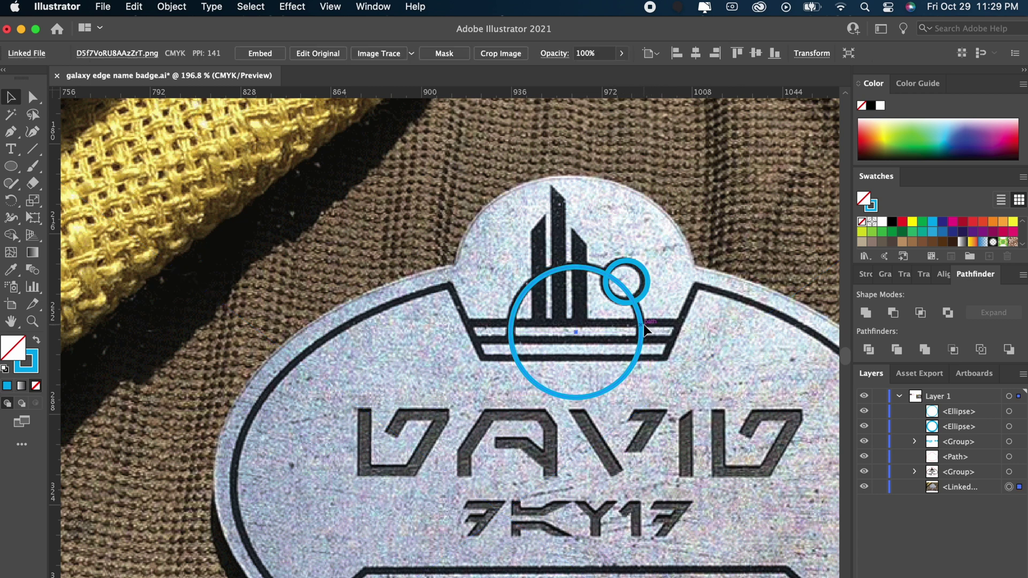
- Hide the large arc circle and expand the small ring's fill and stroke into a solid shape
left_click(864, 411)
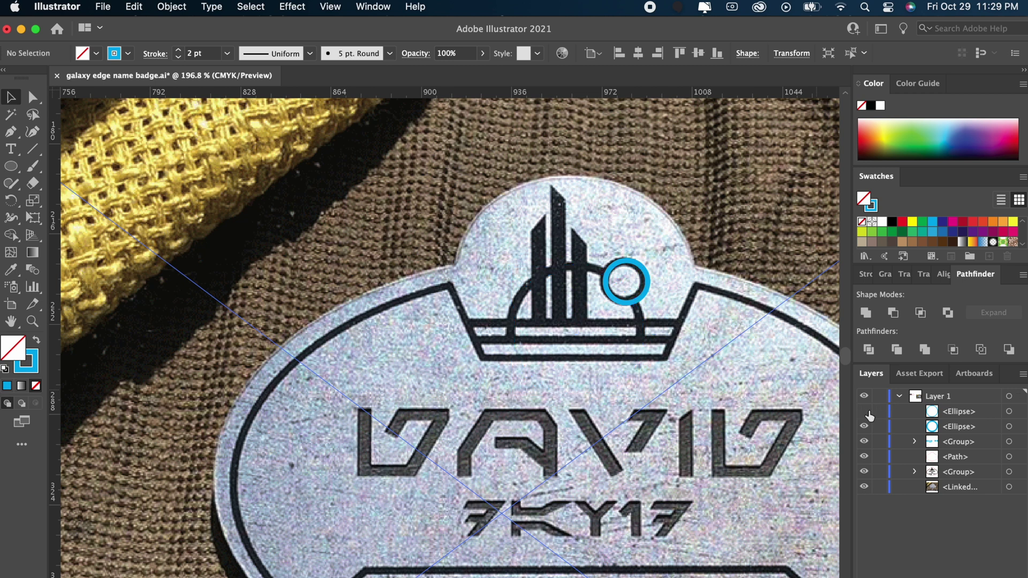
left_click(659, 322)
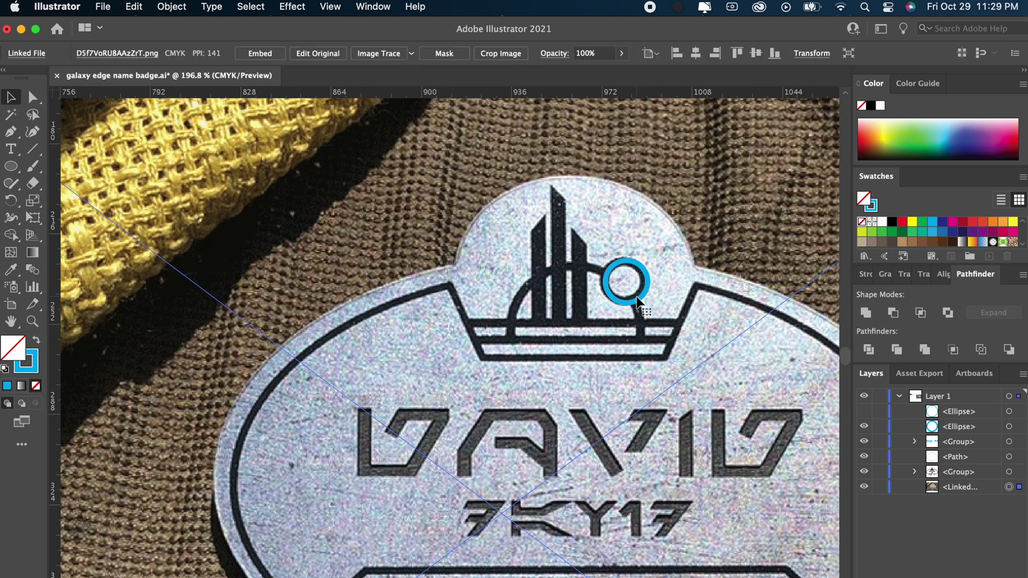
left_click(642, 302)
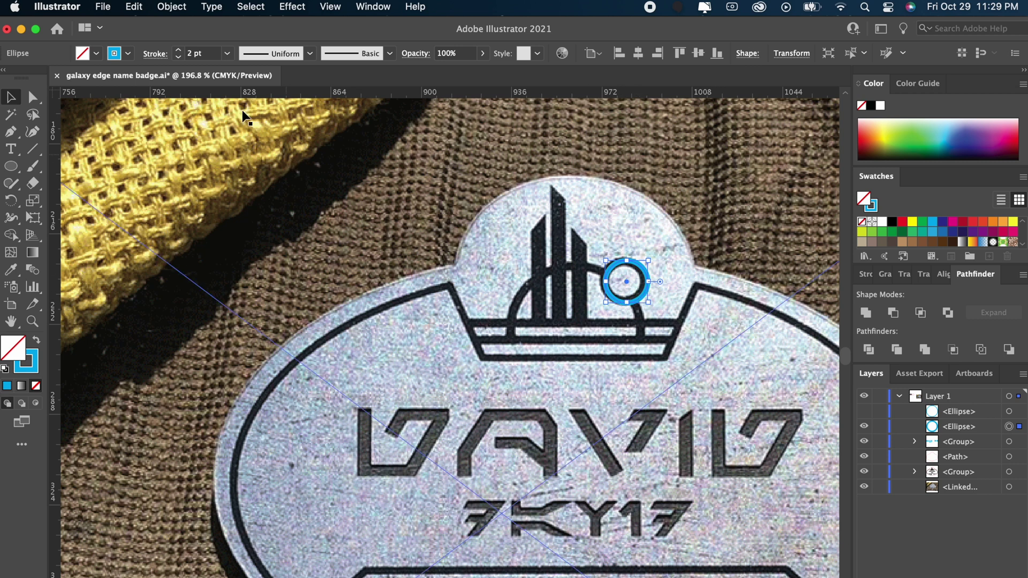
left_click(168, 6)
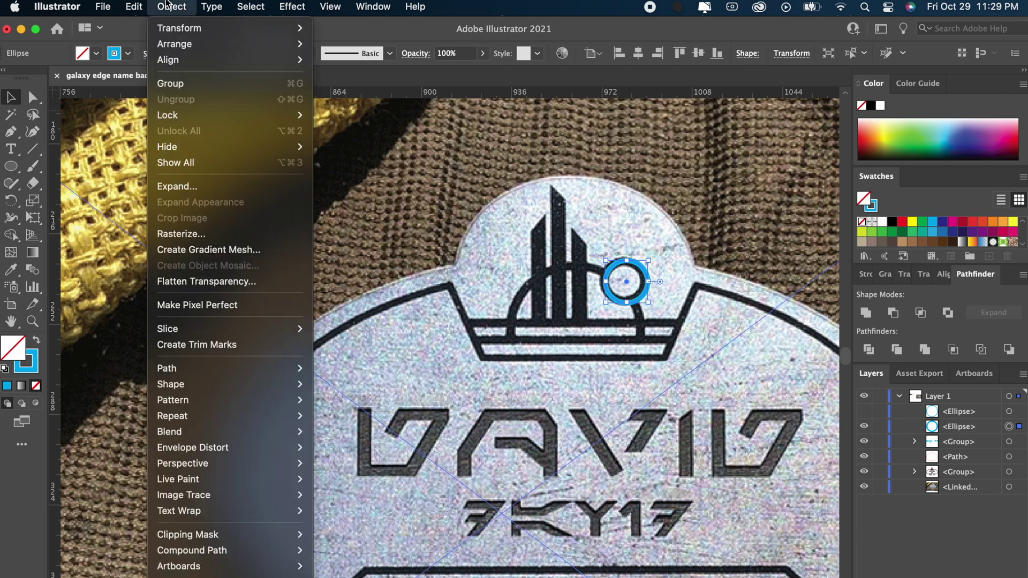
left_click(188, 186)
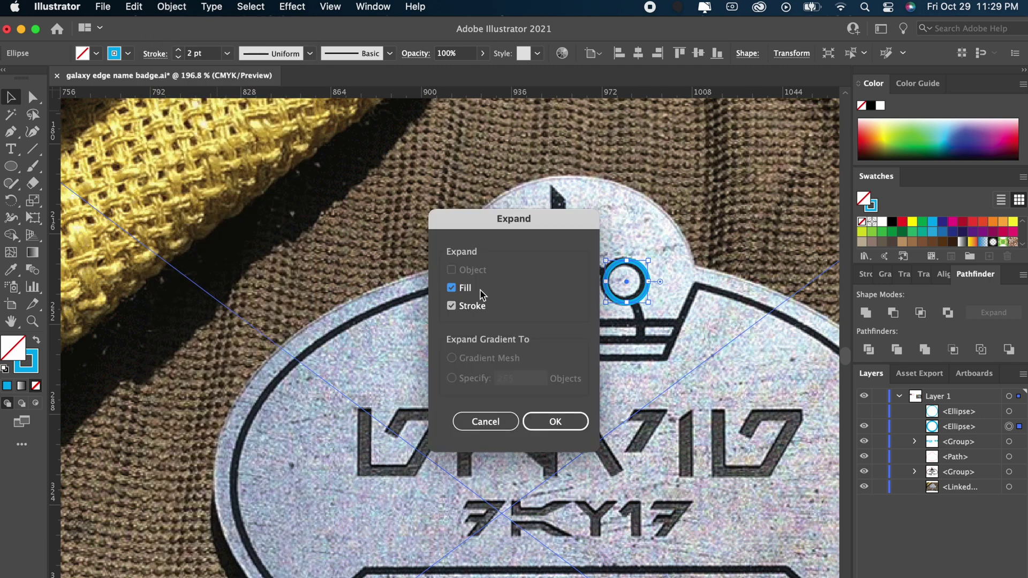
left_click(547, 413)
left_click(650, 368)
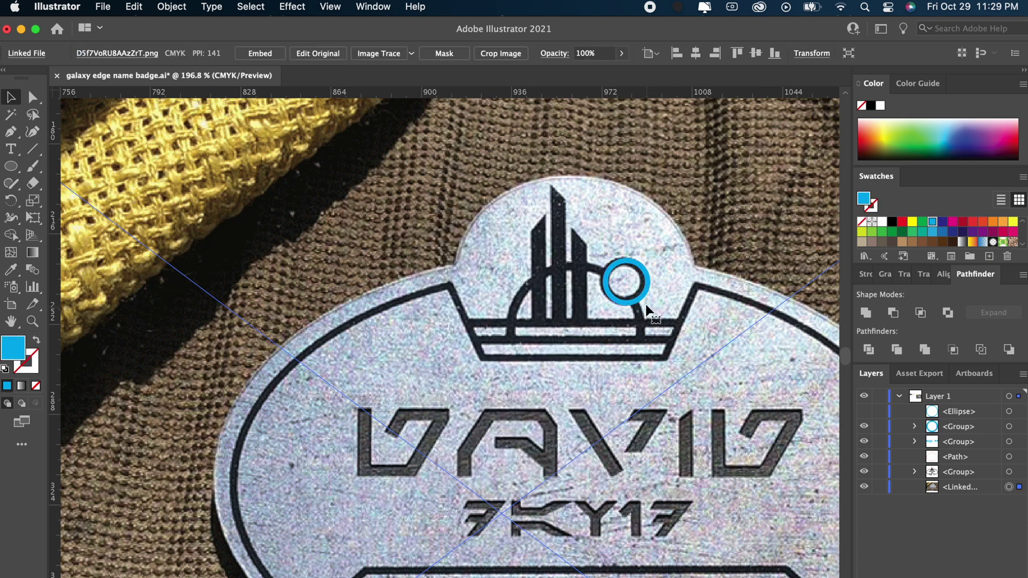
left_click(618, 269)
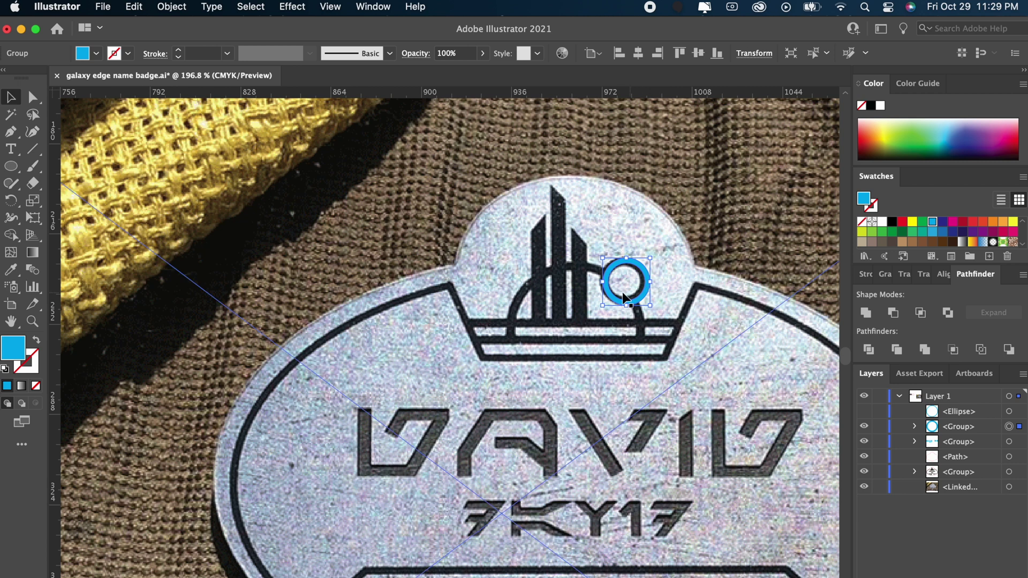
left_click(35, 341)
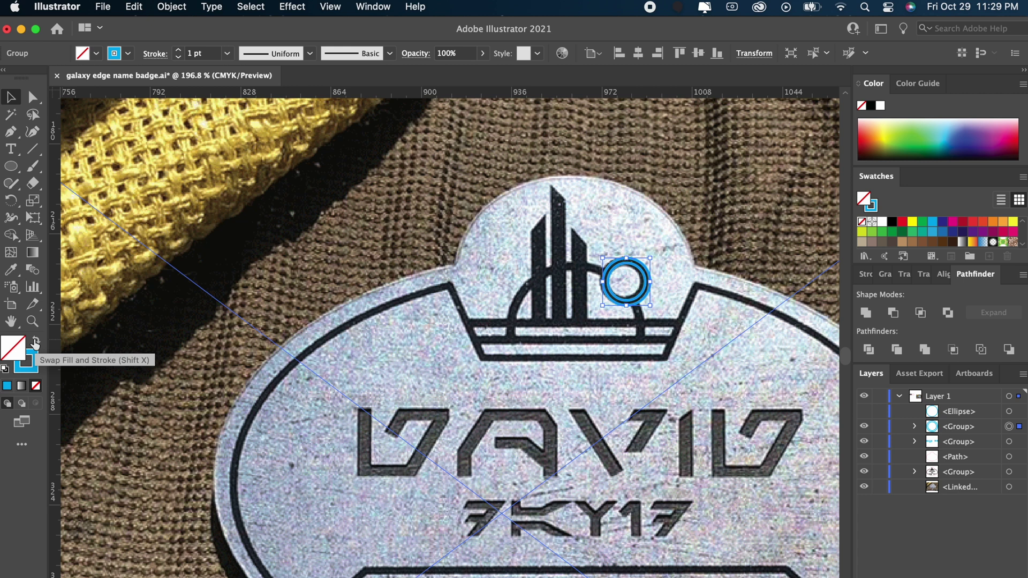
left_click(34, 342)
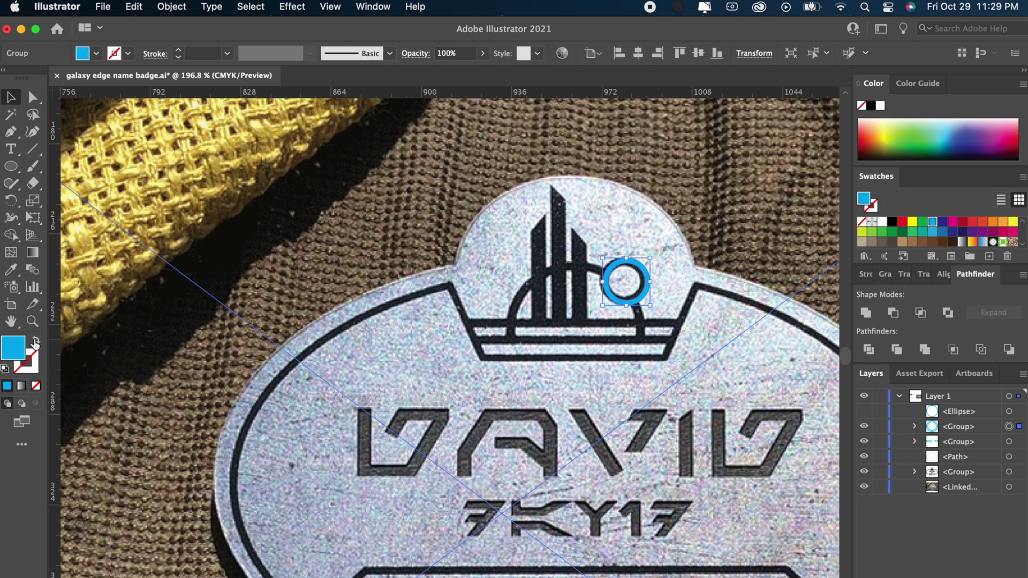
- Expand the hidden large circle's fill and stroke into a solid shape and unite it with the small ring
left_click(863, 411)
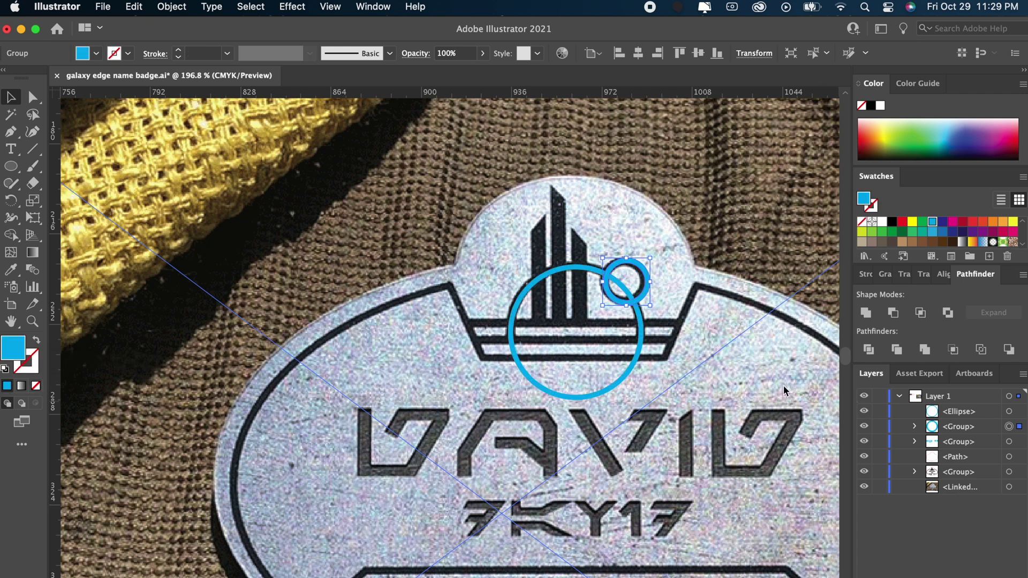
left_click(631, 367)
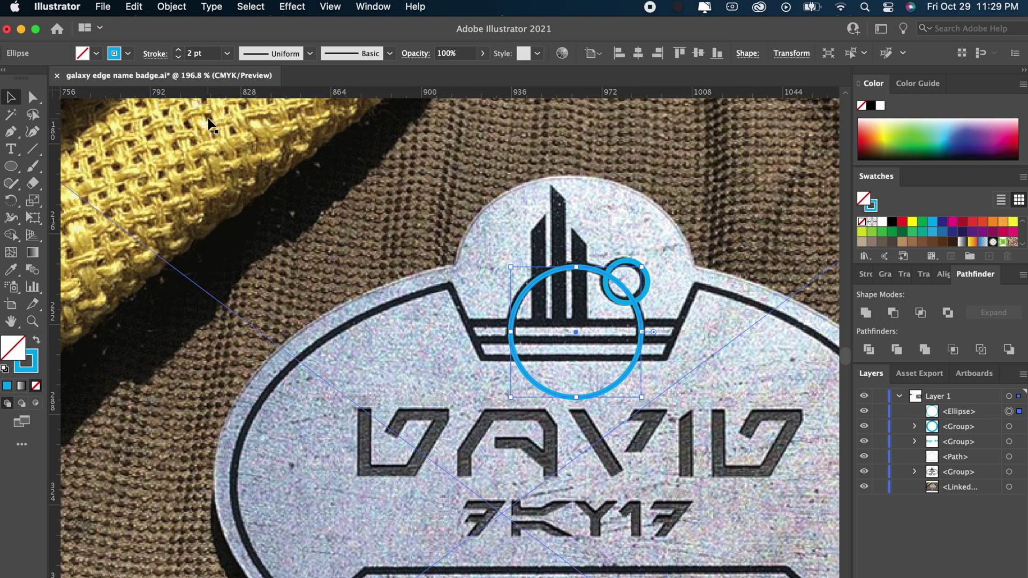
left_click(171, 7)
left_click(182, 187)
left_click(555, 422)
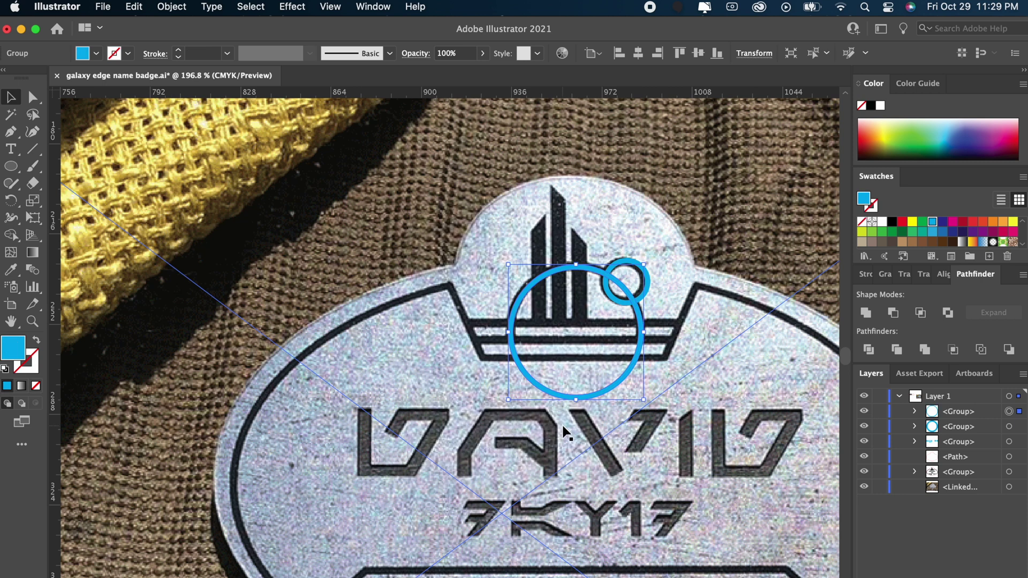
left_click(647, 279, "shift")
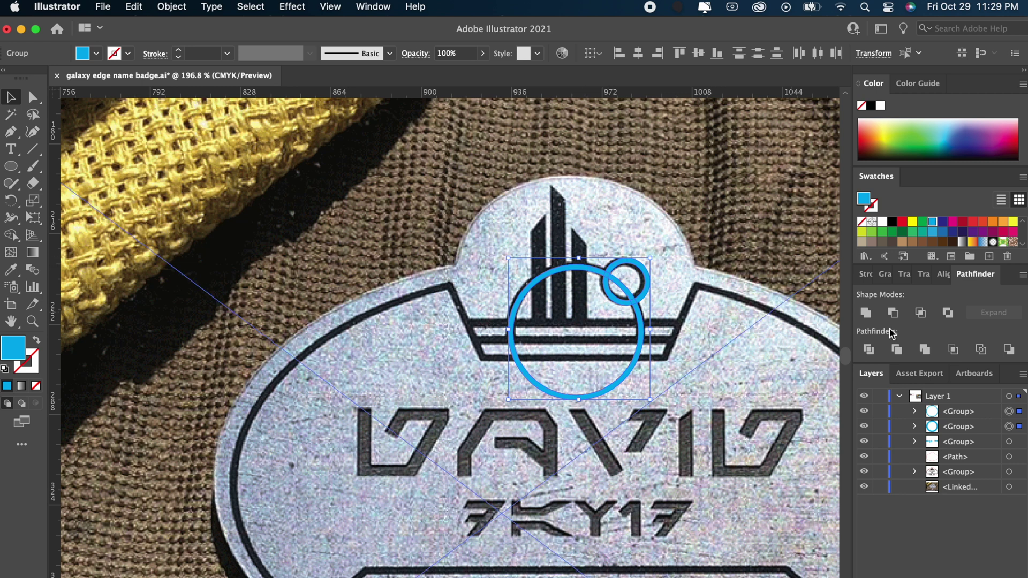
left_click(866, 313)
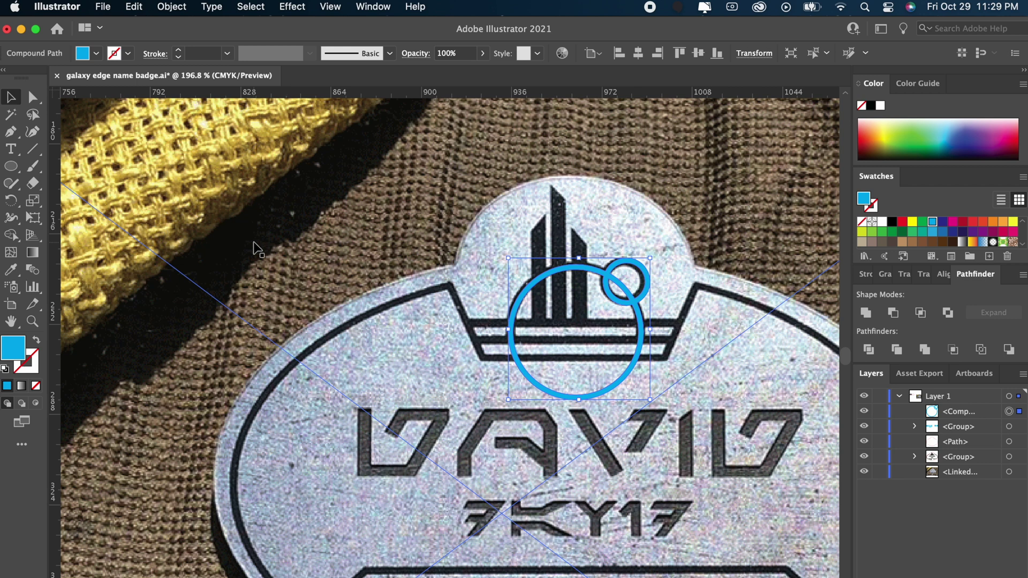
- Draw a thin blue rectangle over the emblem's top horizontal bar and place copies on the two bars below it
left_click(11, 170)
left_click_drag(41, 186, 80, 167)
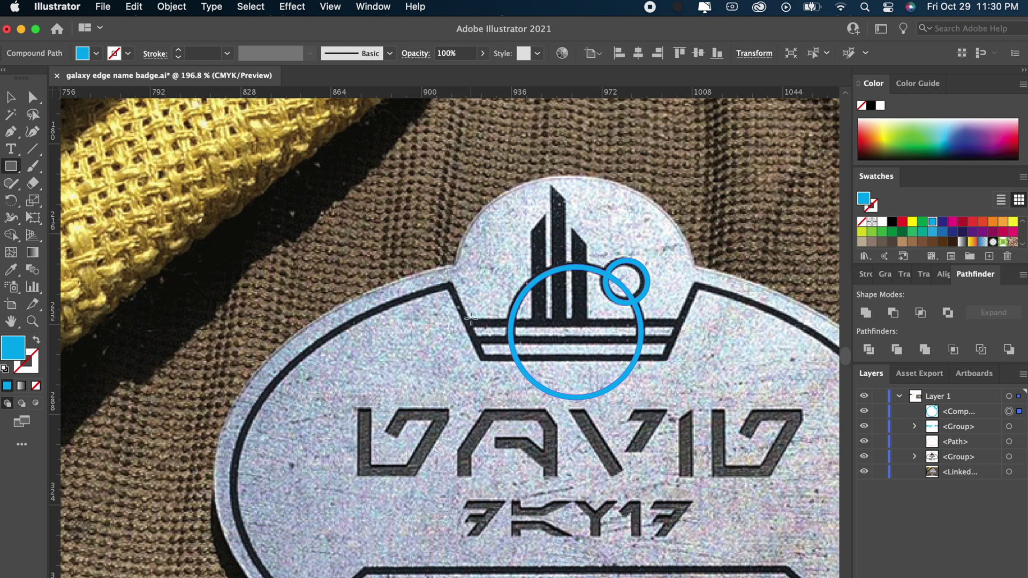
left_click_drag(470, 318, 681, 323)
key("v")
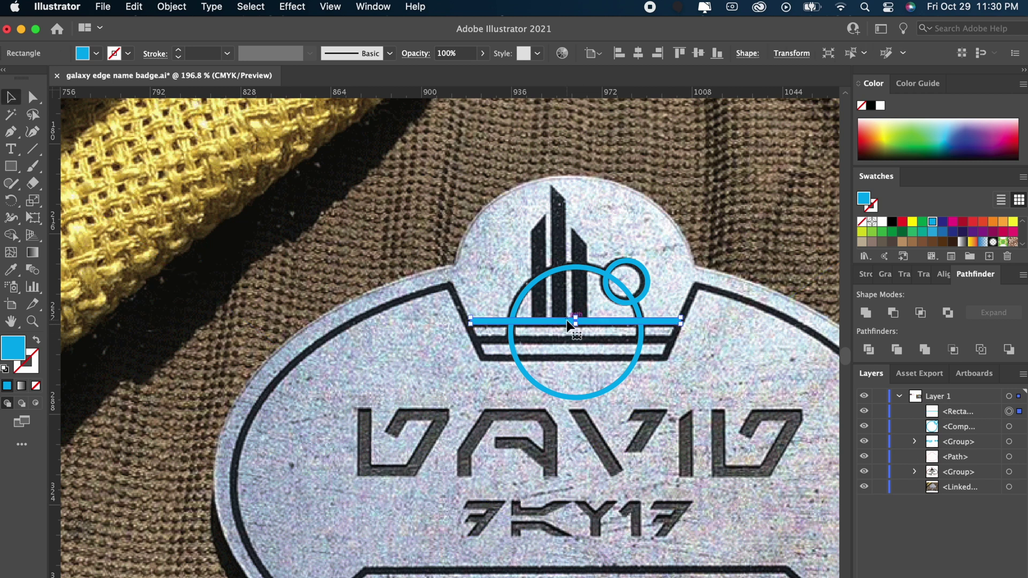
left_click_drag(567, 320, 568, 352)
- Shorten both ends of the middle and bottom bars so they match the slanted sides of the emblem base
scroll(568, 353, "up", 5)
scroll(567, 352, "up", 2)
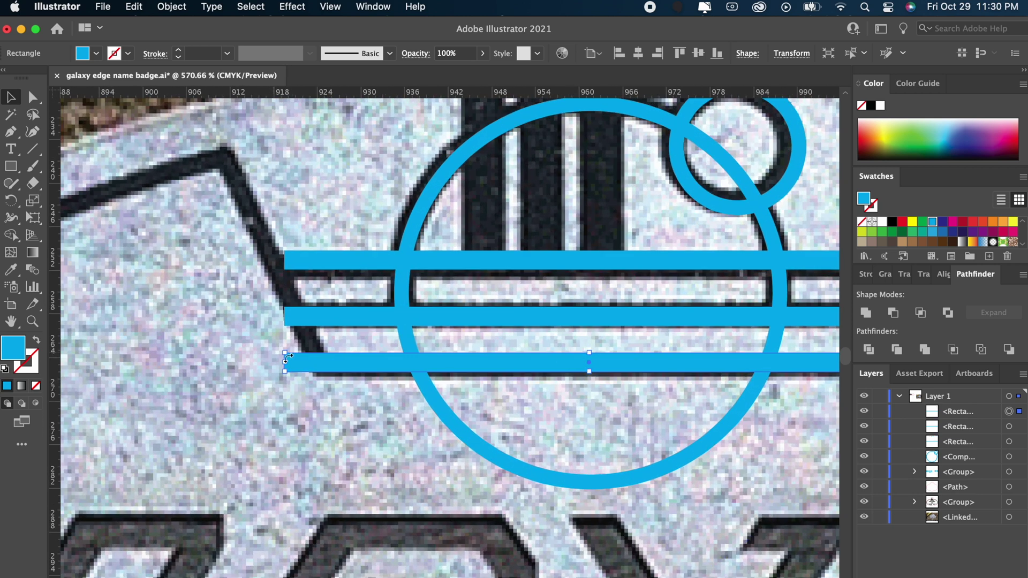
left_click_drag(288, 364, 313, 364)
scroll(313, 364, "right", 3)
left_click(198, 332)
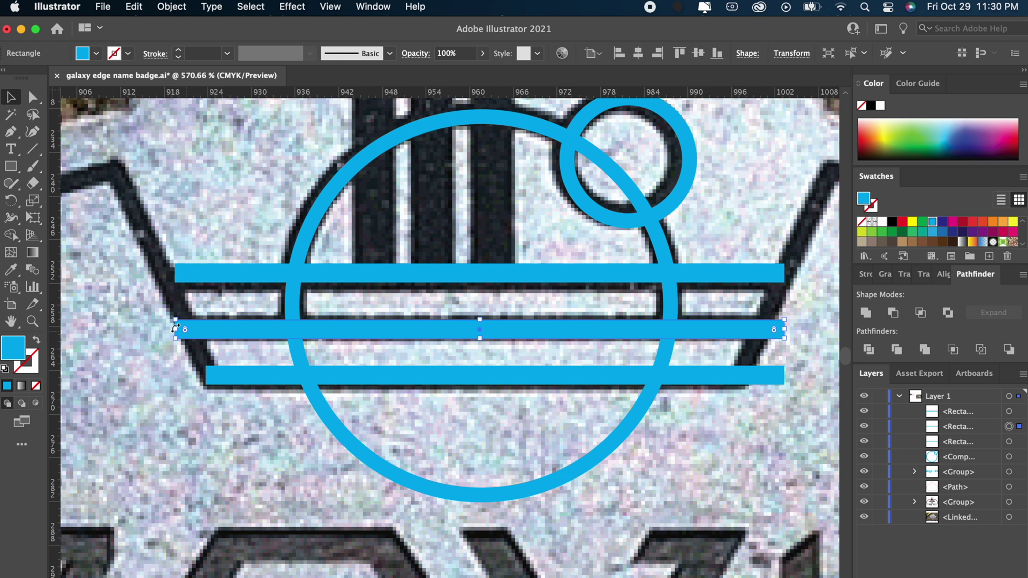
left_click_drag(175, 332, 182, 332)
left_click_drag(783, 331, 765, 332)
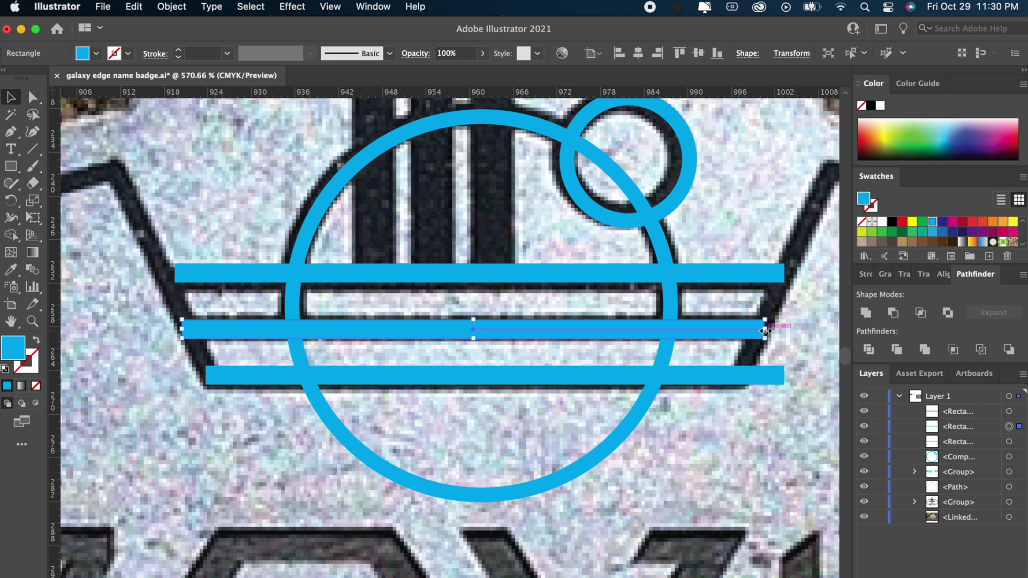
left_click(783, 375)
left_click_drag(783, 375, 740, 377)
- Apply the Trim pathfinder to the bottom bar and the united circles, and ungroup the result
scroll(736, 381, "down", 5)
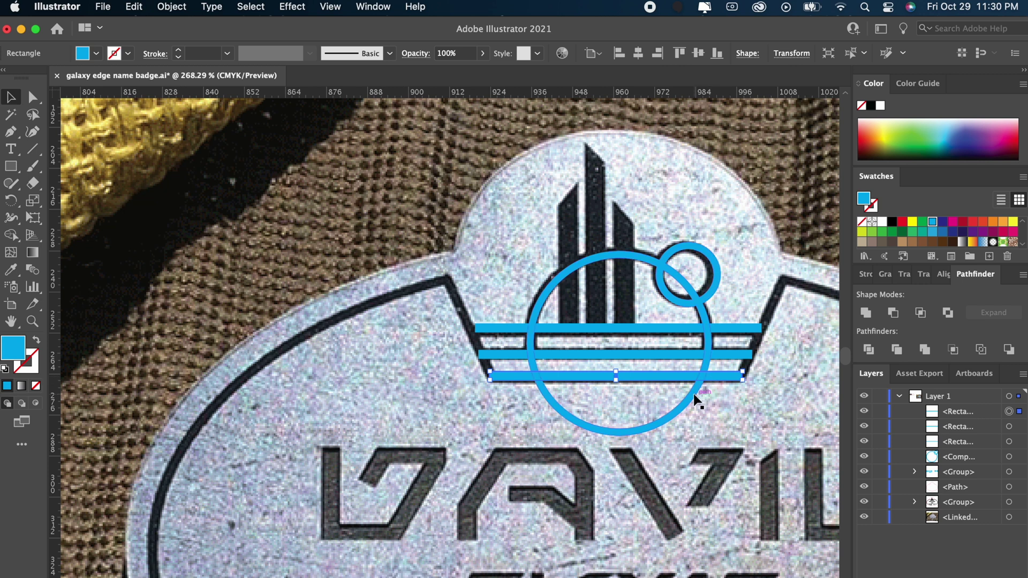
left_click(695, 394, "shift")
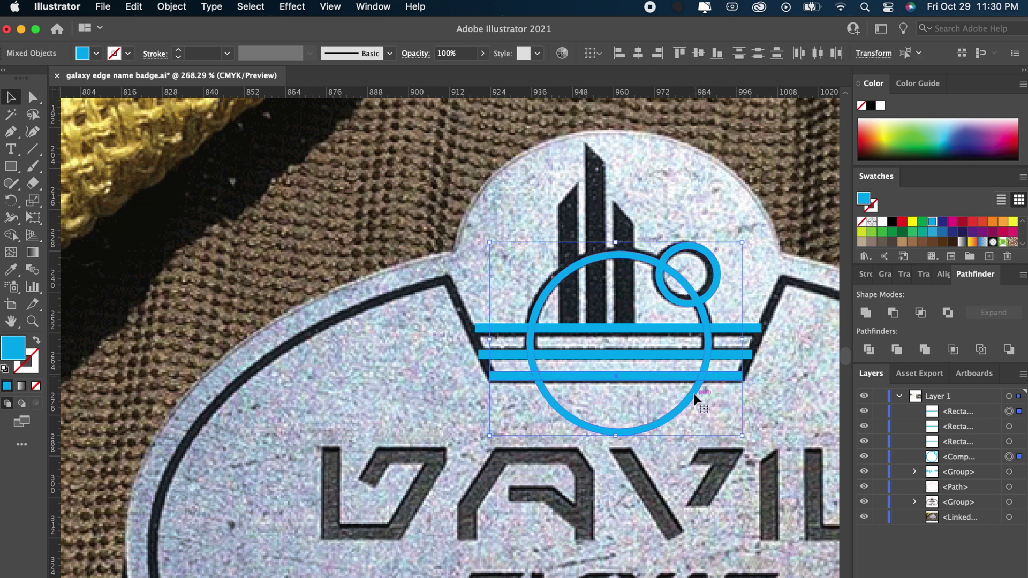
left_click(898, 350)
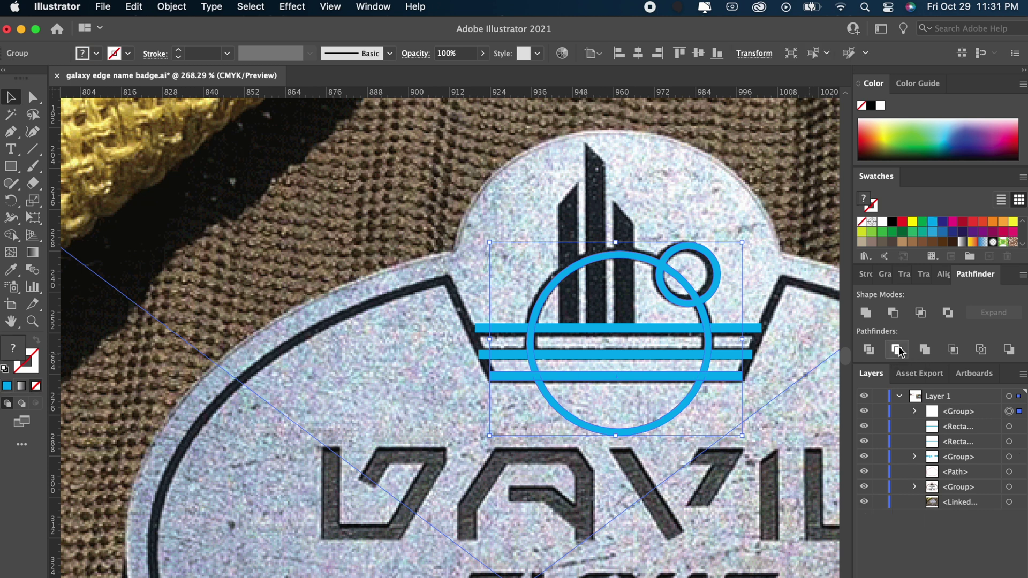
right_click(718, 379)
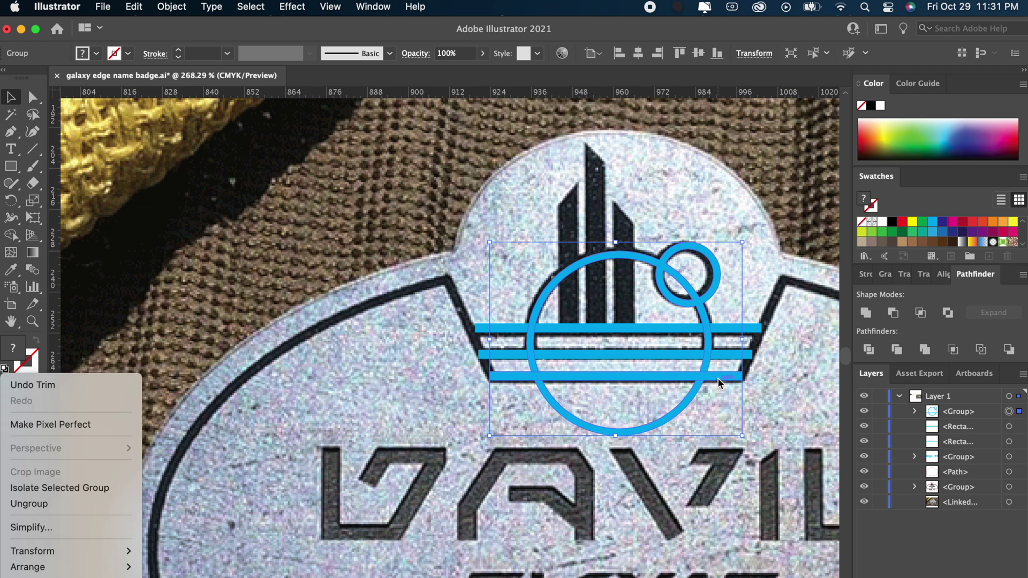
left_click(63, 504)
left_click(335, 438)
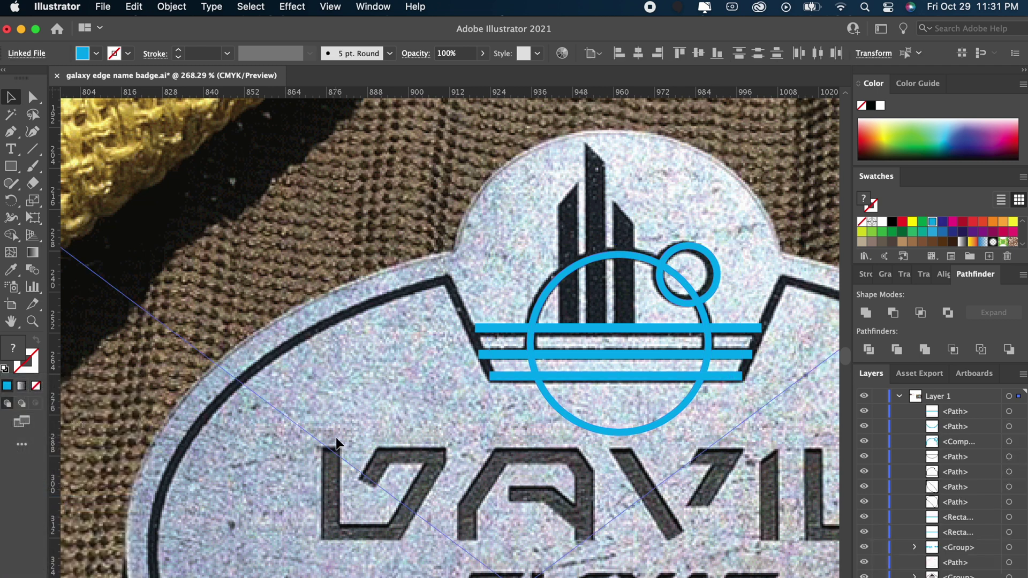
- Delete the section of the large circle that hangs below the bottom bar
left_click(546, 378)
left_click(547, 393)
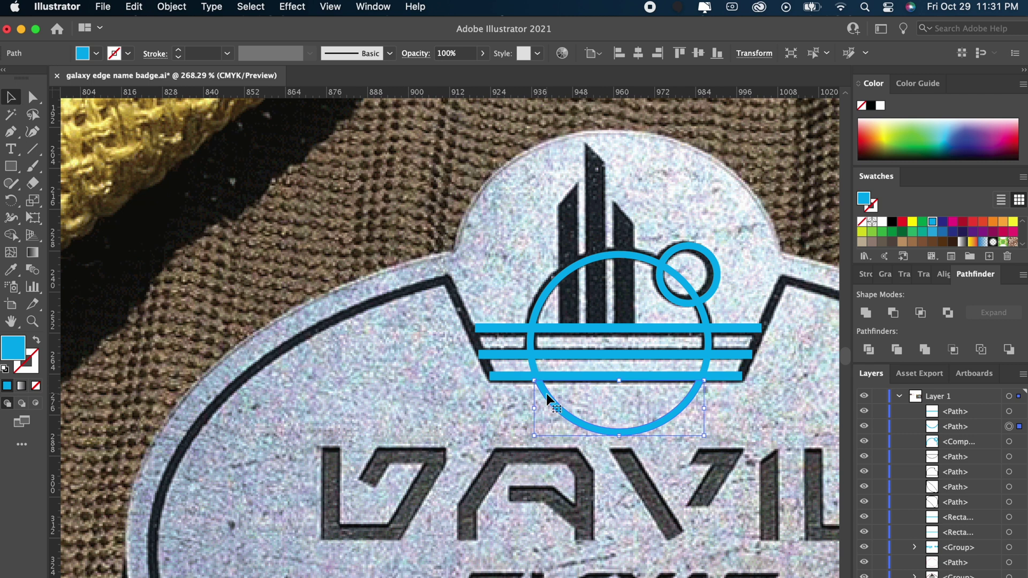
key("Delete")
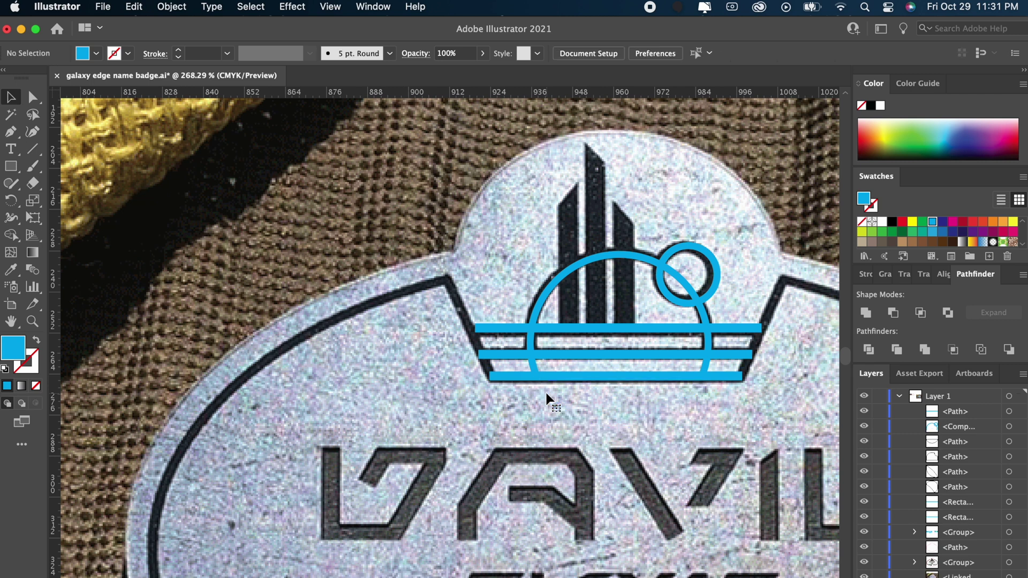
- Delete the leftover invisible paths from the first trim, leaving the bars and the circle shape
left_click(1006, 446)
left_click(981, 446)
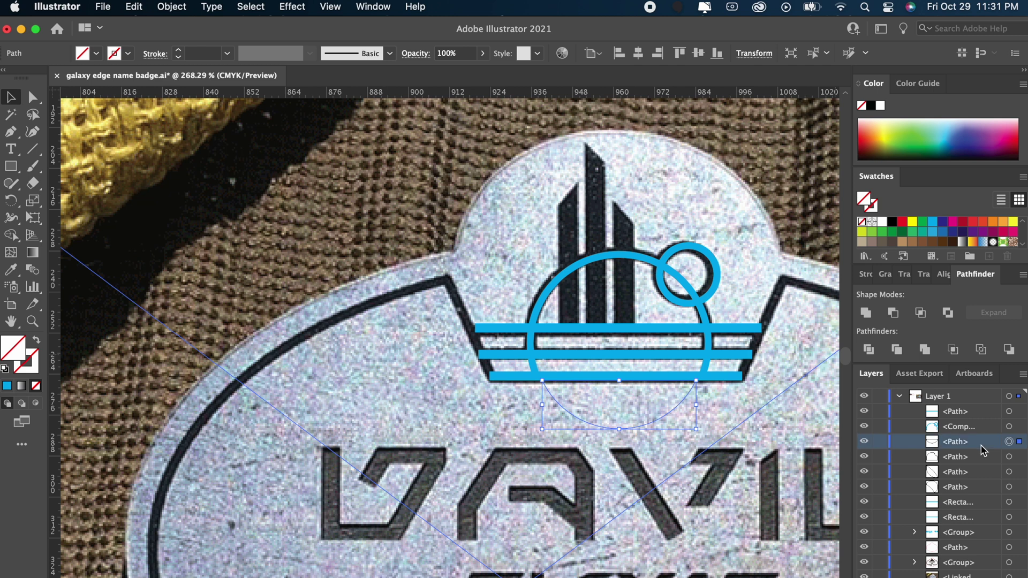
key("Delete")
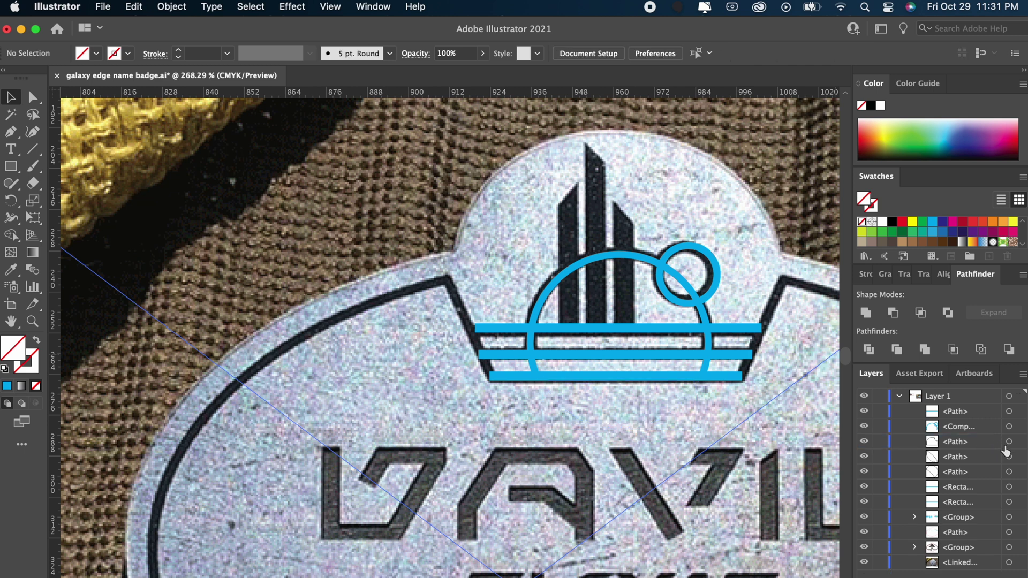
left_click(1007, 446)
key("Delete")
left_click(1008, 446)
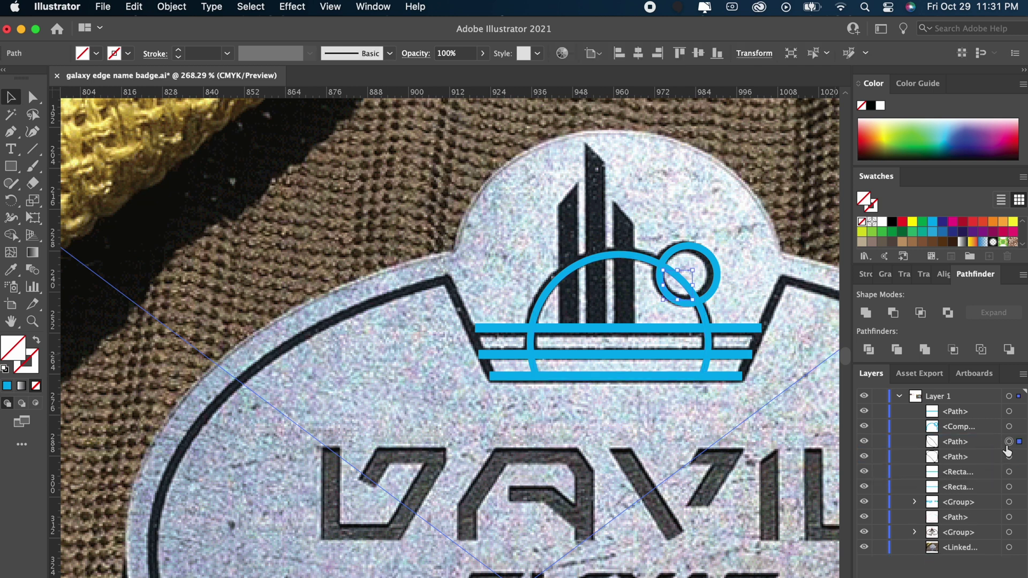
key("Delete")
- Trim the circle shape with the middle bar and ungroup the resulting pieces
left_click(729, 353)
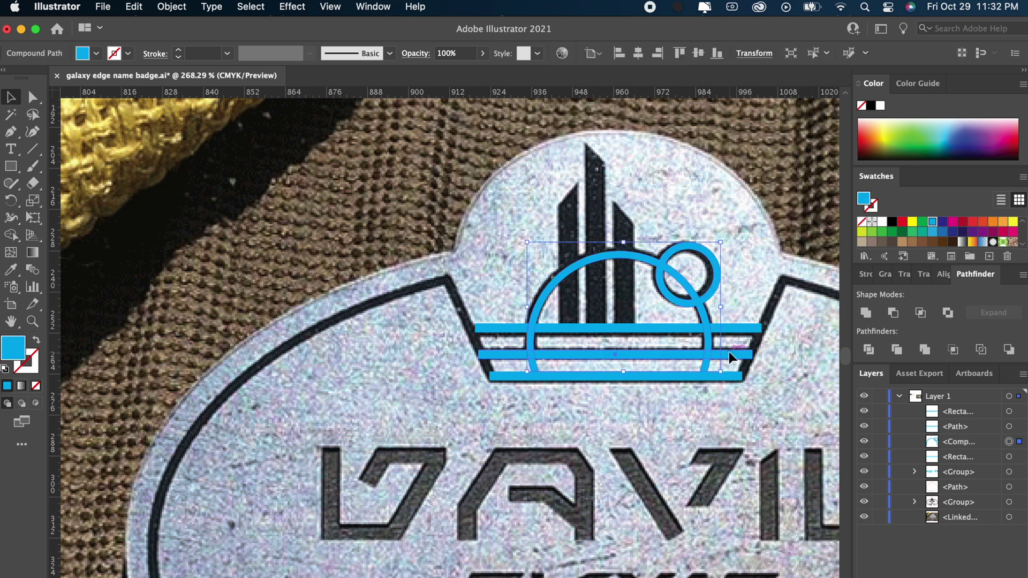
left_click(729, 353, "shift")
key("super+g")
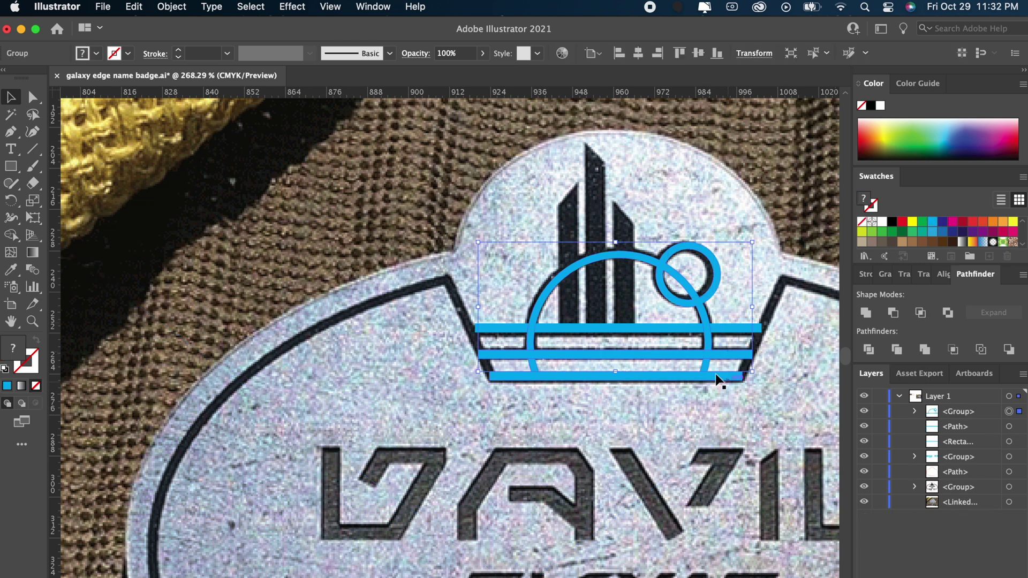
right_click(709, 345)
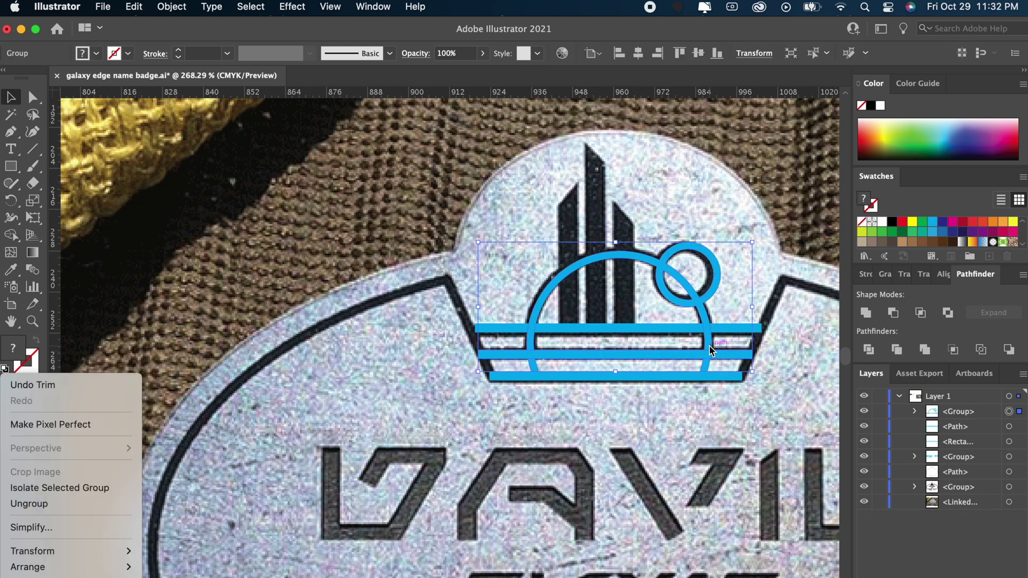
left_click(94, 504)
left_click(724, 424)
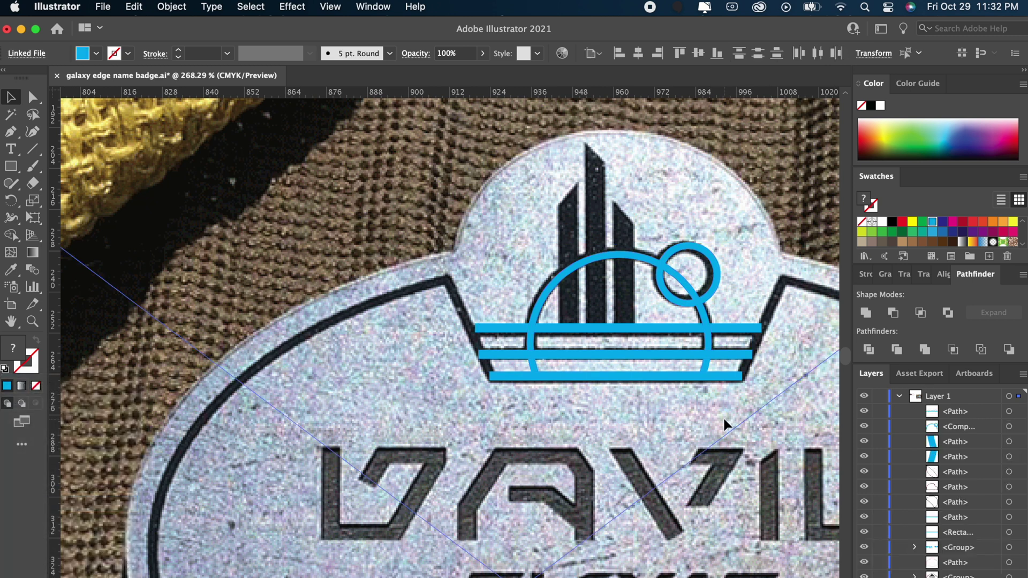
- Delete the two short arc pieces between the middle and bottom bars
left_click(709, 367)
key("Delete")
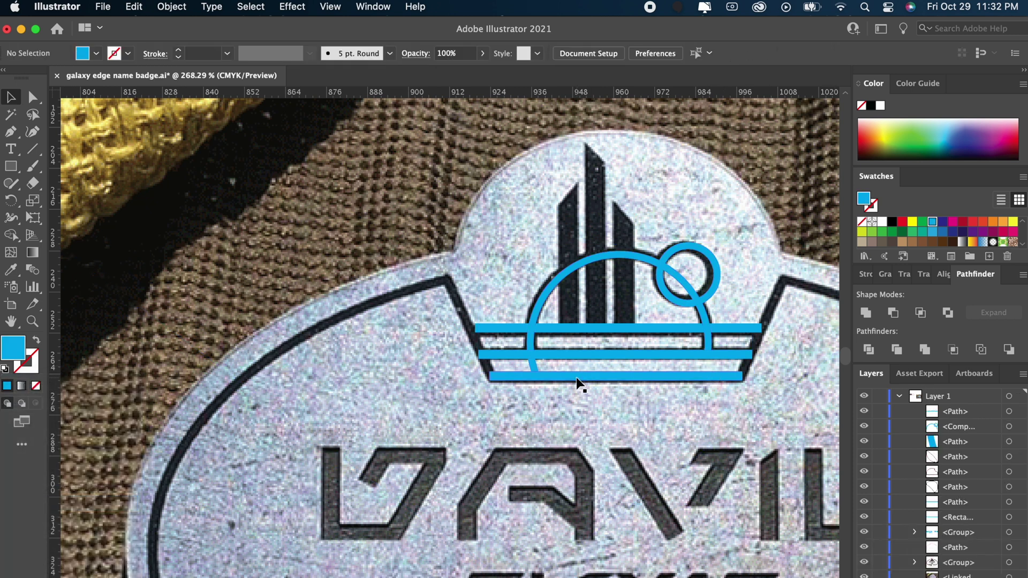
left_click(533, 365)
key("Delete")
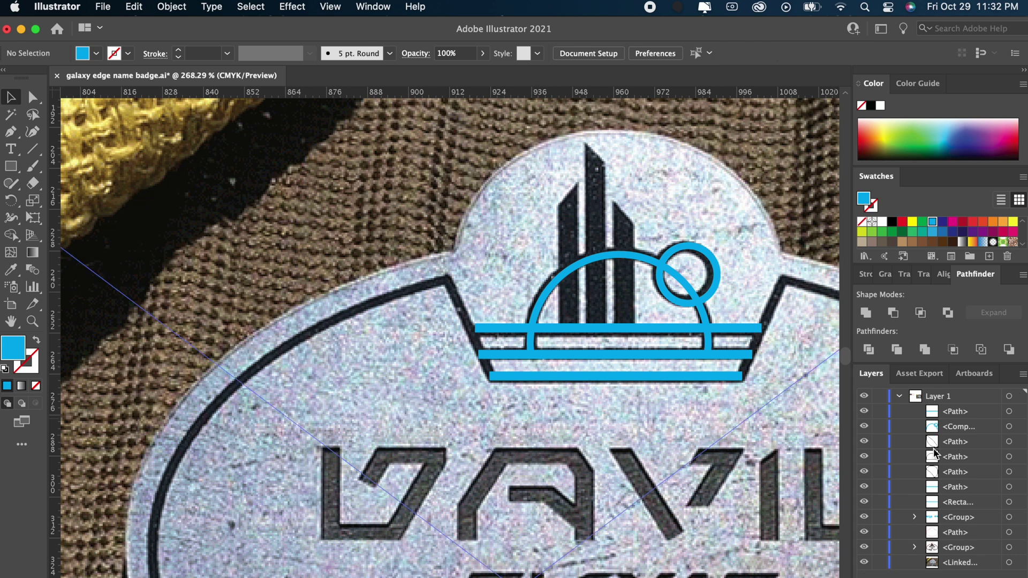
- Delete the three unfilled paths left over from trimming with the middle bar
left_click(1006, 443)
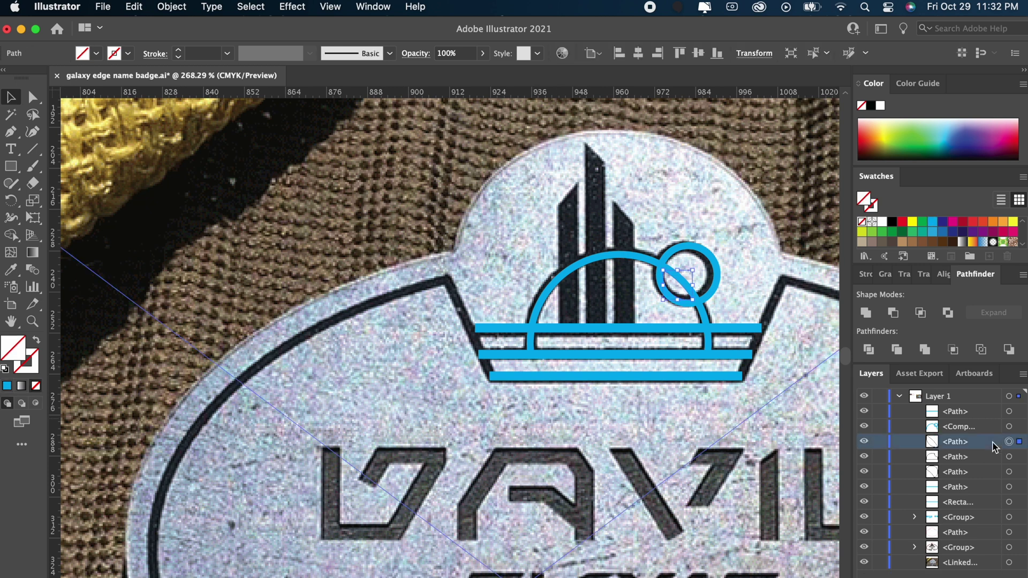
key("Delete")
left_click(1008, 443)
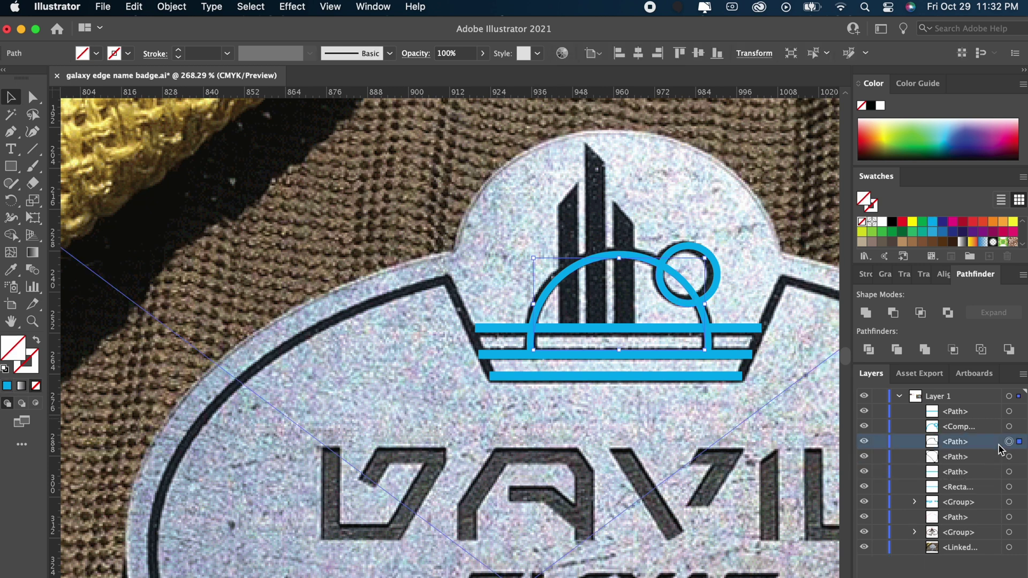
key("Delete")
left_click(1008, 443)
key("Delete")
left_click(1008, 442)
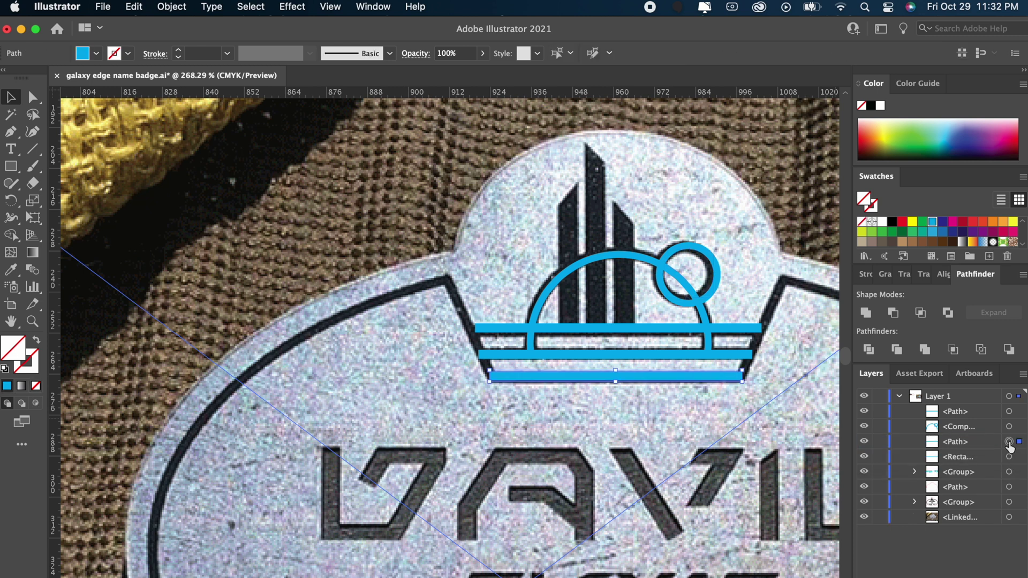
key("Delete")
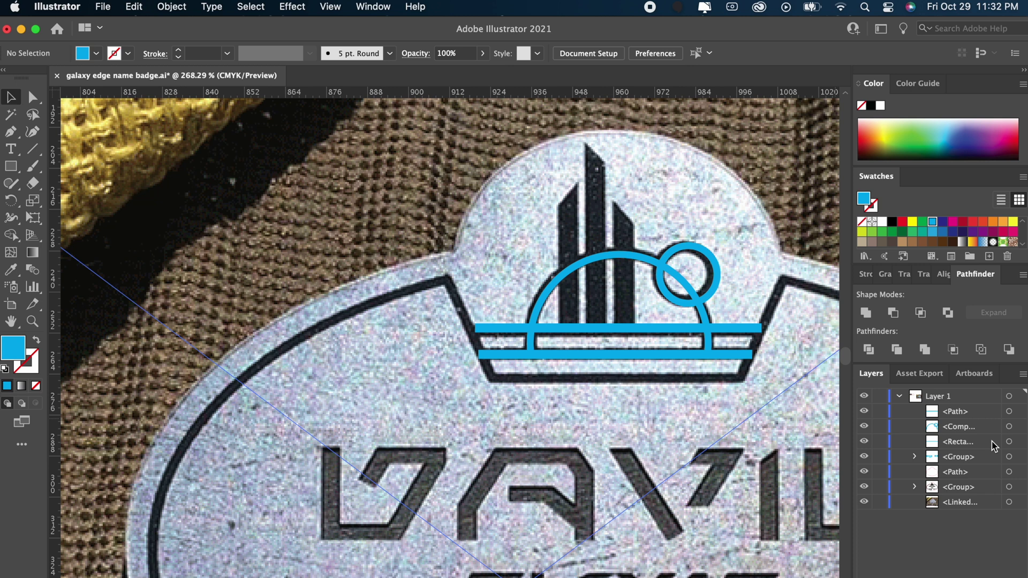
key("super+z")
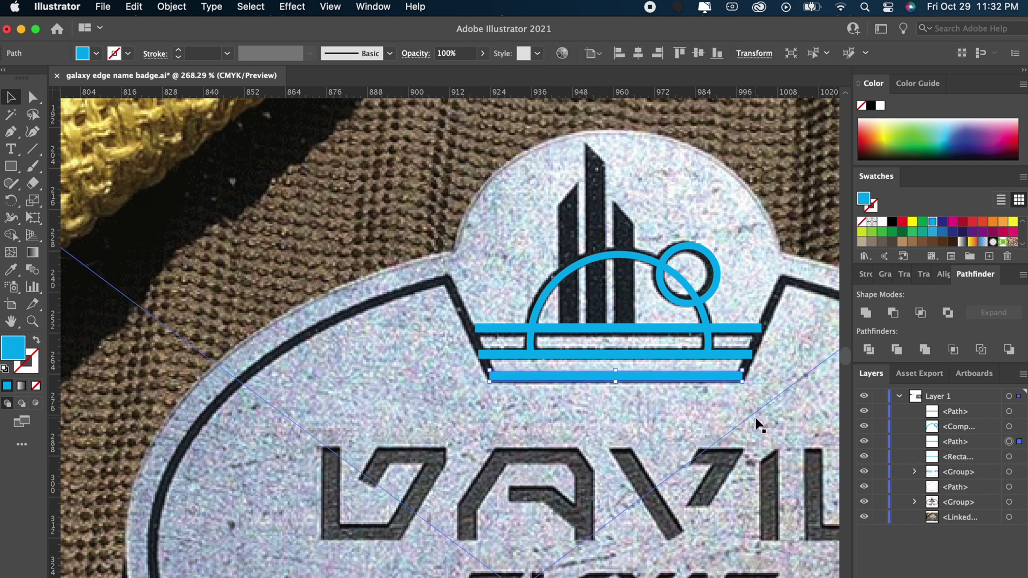
- Group the three horizontal emblem bars with the dome-and-circle shape into a single group
left_click(1010, 412)
left_click(1009, 427, "shift")
left_click(1009, 442, "shift")
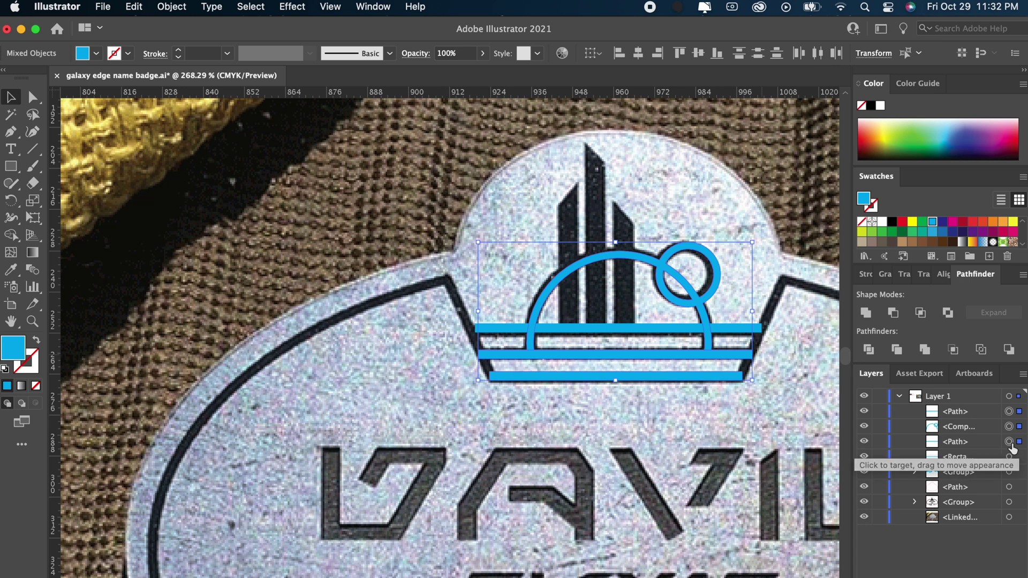
left_click(1009, 457, "shift")
left_click(1009, 472, "shift")
key("super+g")
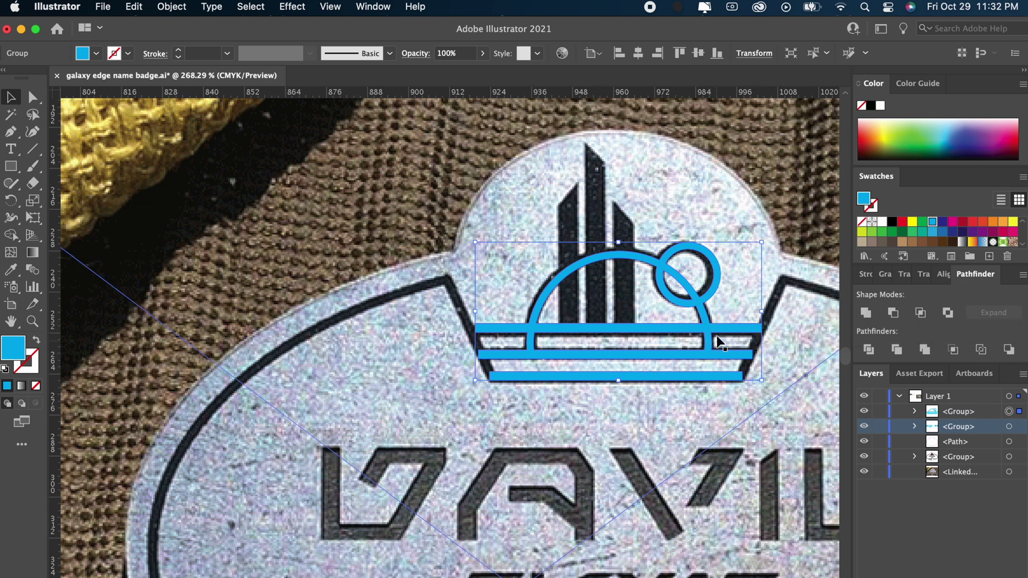
- Draw a narrow rectangle over the emblem's left tower and place two copies over the middle and right towers
scroll(711, 337, "down", 3)
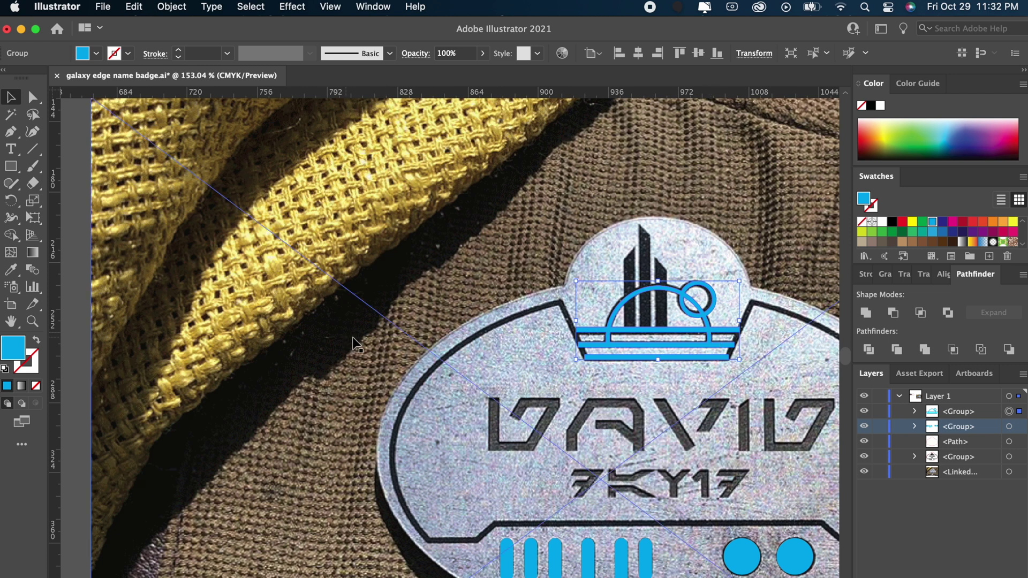
left_click(11, 166)
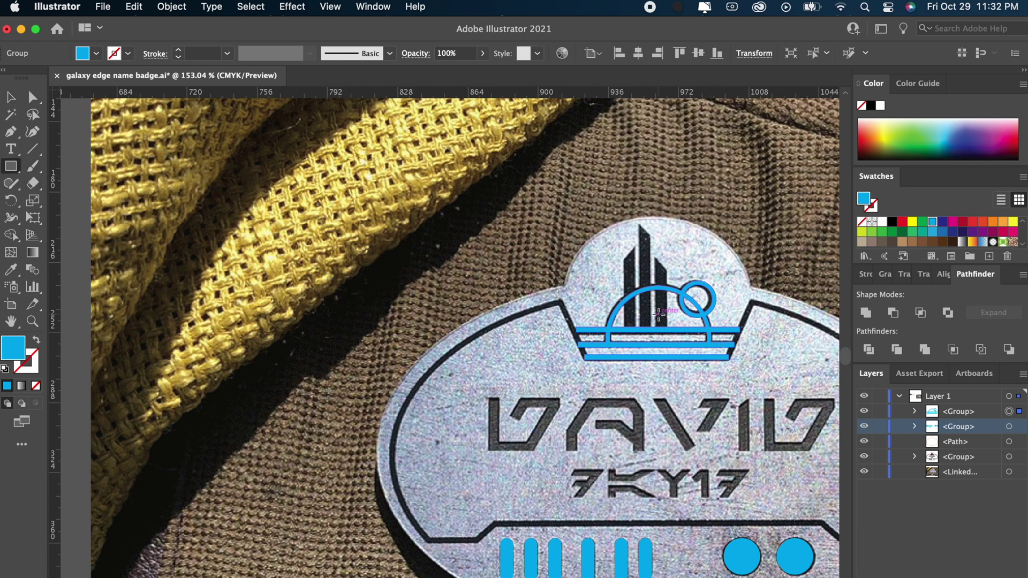
scroll(659, 313, "up", 5)
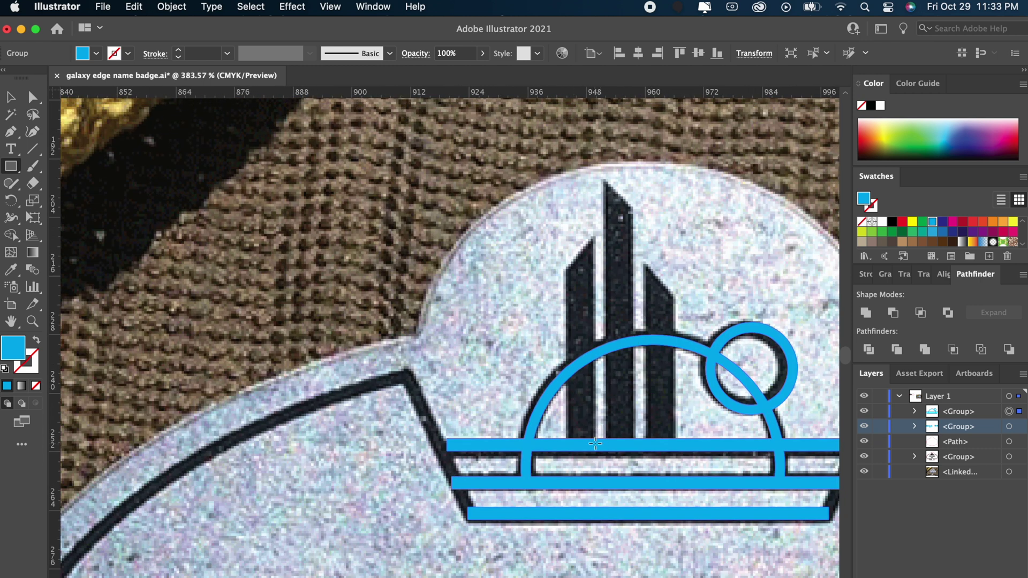
left_click_drag(595, 441, 564, 270)
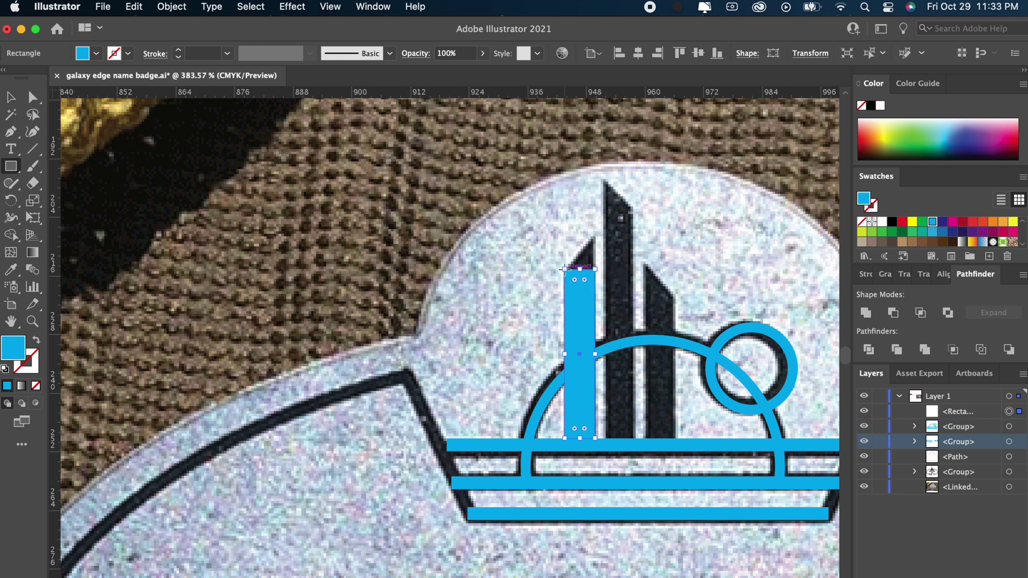
key("v")
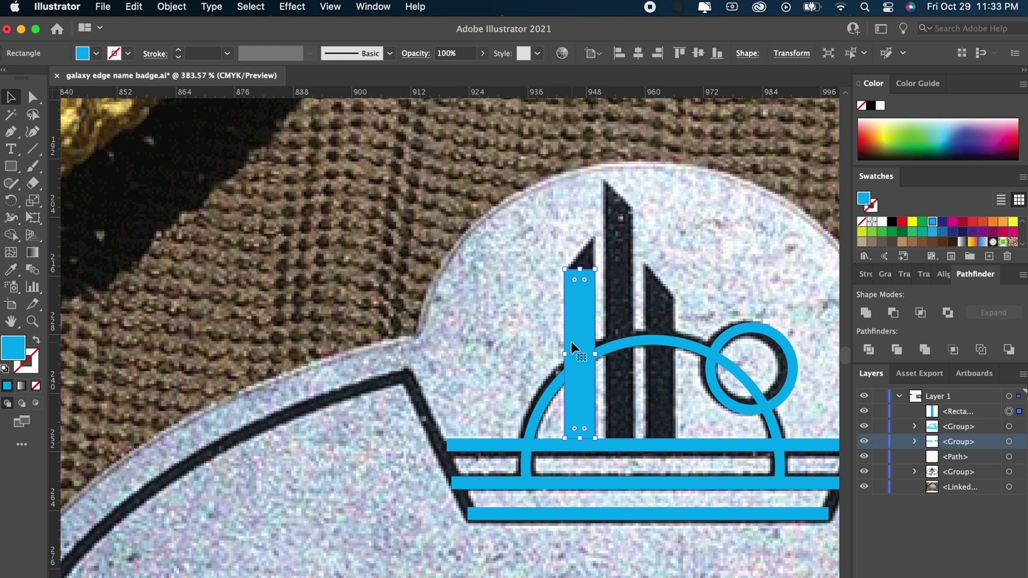
left_click_drag(571, 342, 652, 351)
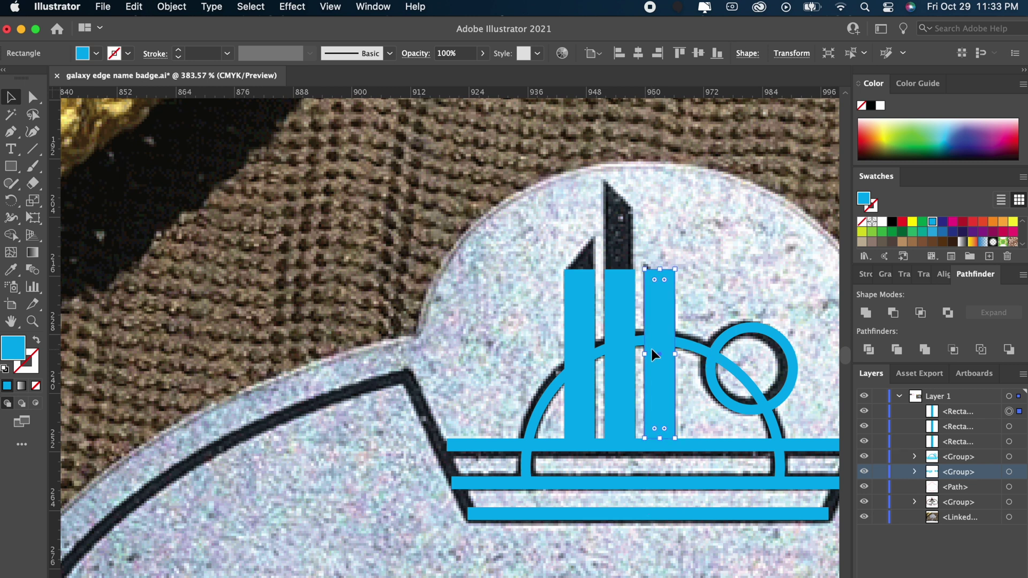
- Raise the upper-right corner of the left tower's rectangle to match the slanted peak in the photo
scroll(651, 349, "up", 3)
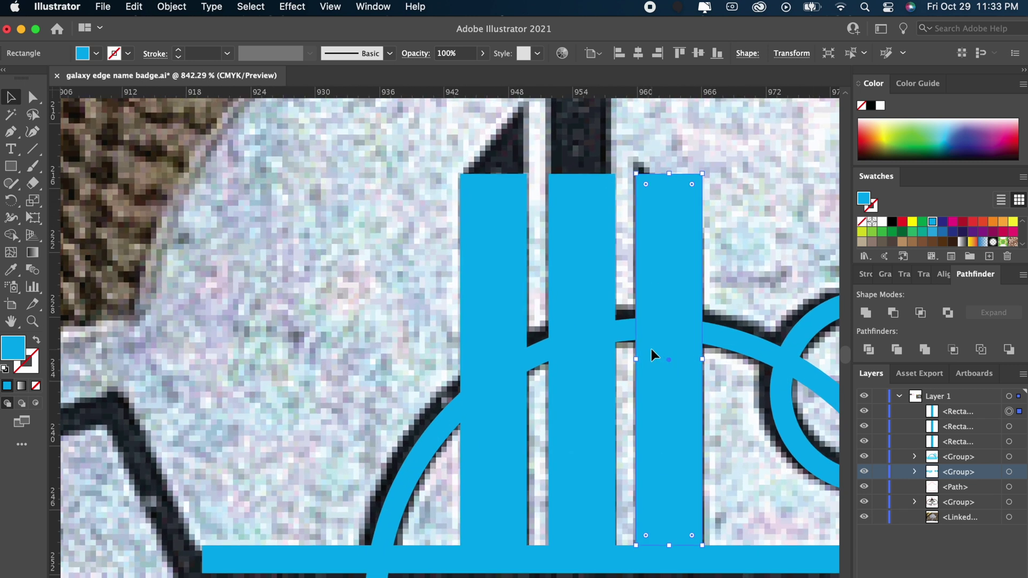
key("a")
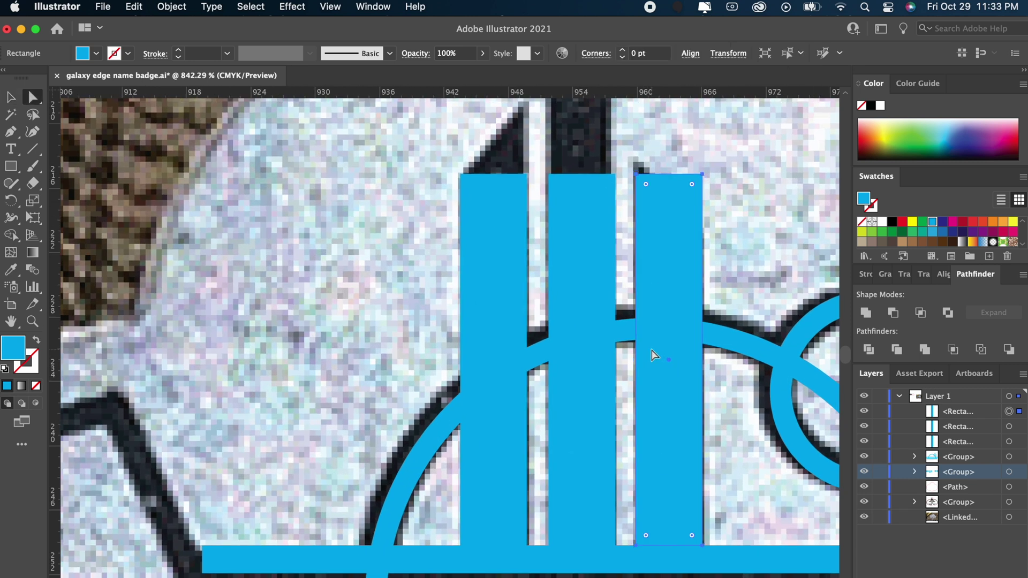
left_click(34, 101)
left_click(527, 175)
scroll(526, 178, "up", 2)
key("Up")
key("Up")
key("Up")
key("Up")
key("Up")
key("Up")
key("Up")
key("Up")
key("Up")
key("Up")
key("Up")
key("Up")
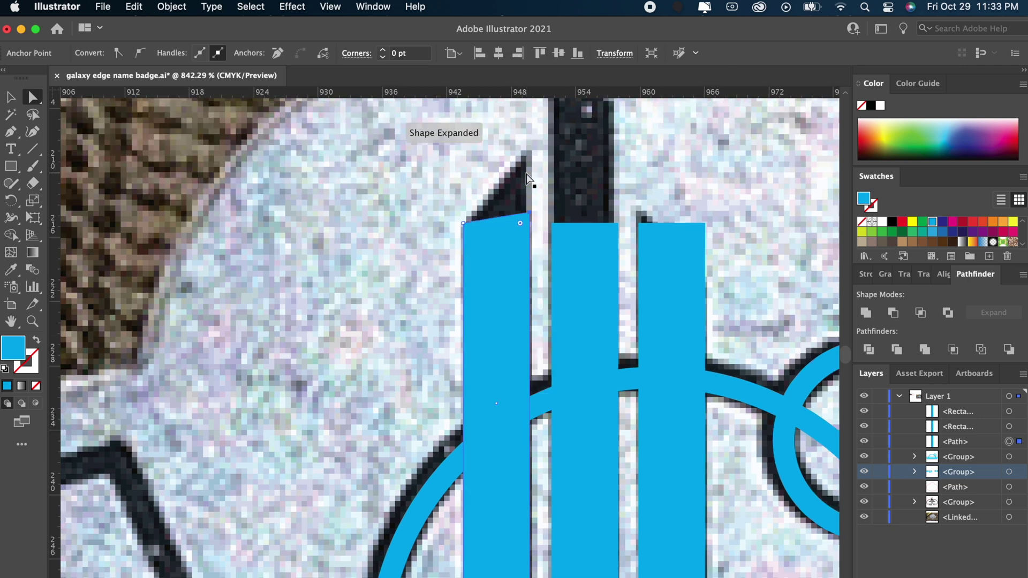
key("Up")
key("Up")
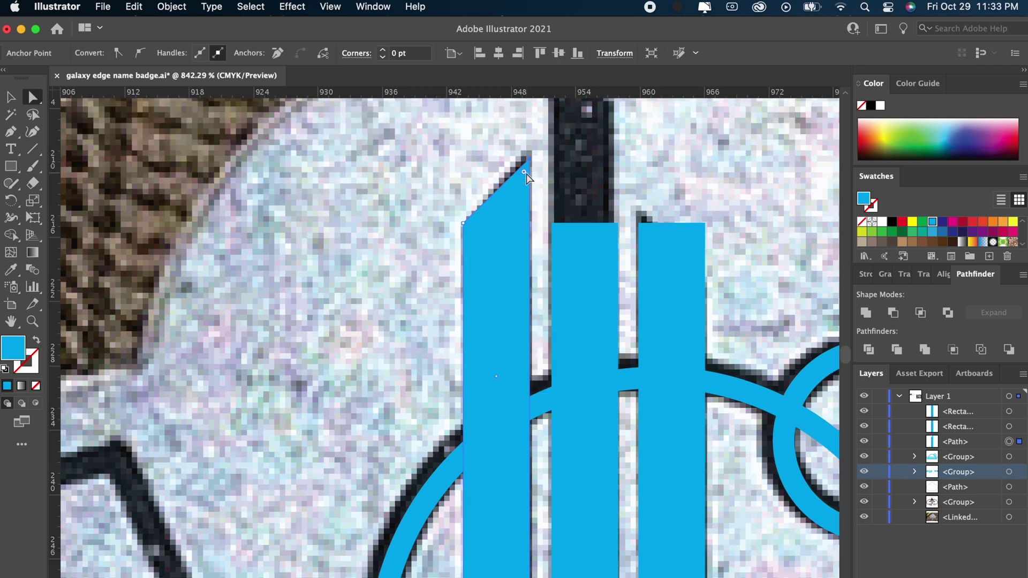
- Raise both upper corners of the middle tower's rectangle to match its height and slanted peak in the photo
scroll(527, 177, "up", 3)
scroll(526, 177, "right", 1)
scroll(526, 173, "up", 2)
scroll(526, 173, "right", 1)
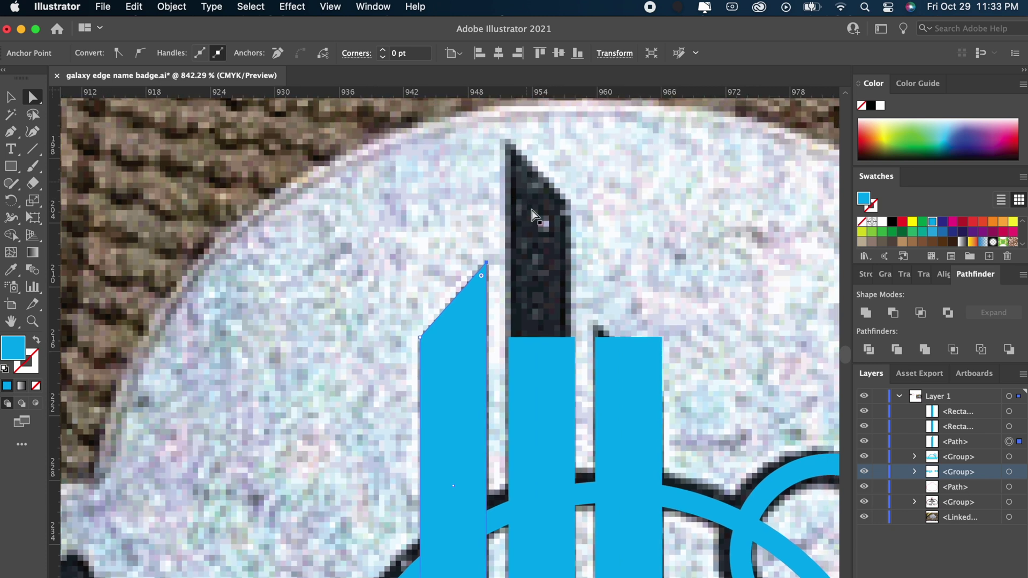
left_click(575, 338)
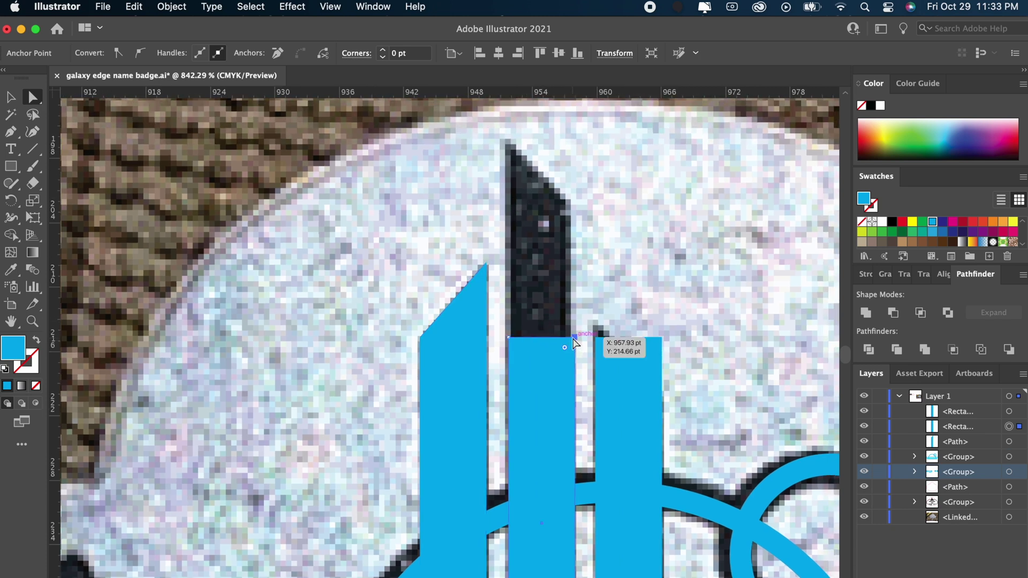
key("Up")
key("Up")
key("Up")
key("Up")
key("Up")
key("Up")
key("Up")
key("Up")
key("Up")
key("Up")
key("Up")
key("Up")
key("Up")
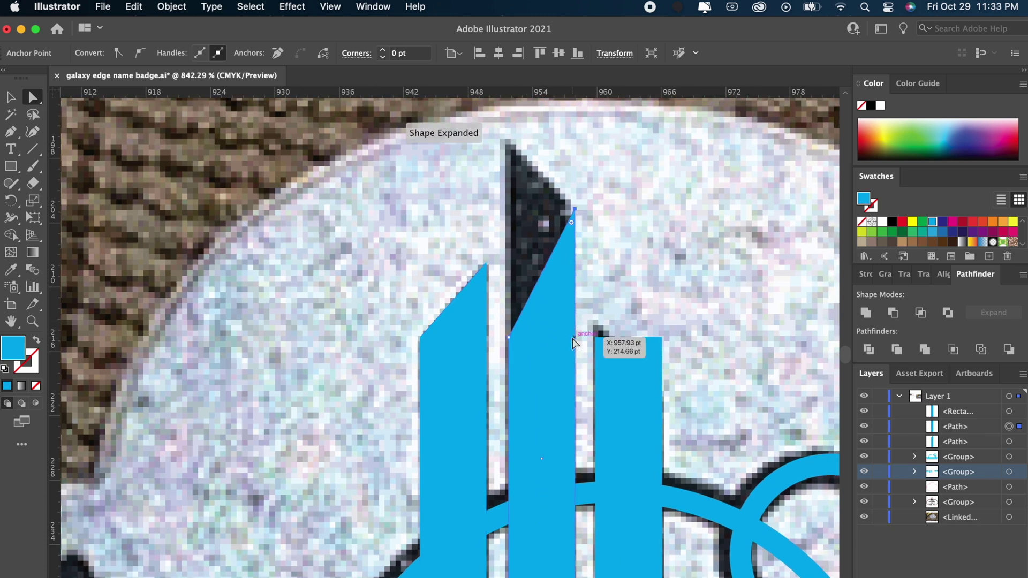
left_click(508, 335)
key("Up")
key("Up")
key("Up")
key("Up")
key("Up")
key("Up")
key("Up")
key("Up")
key("Up")
key("Up")
key("Up")
key("Up")
key("Up")
key("Up")
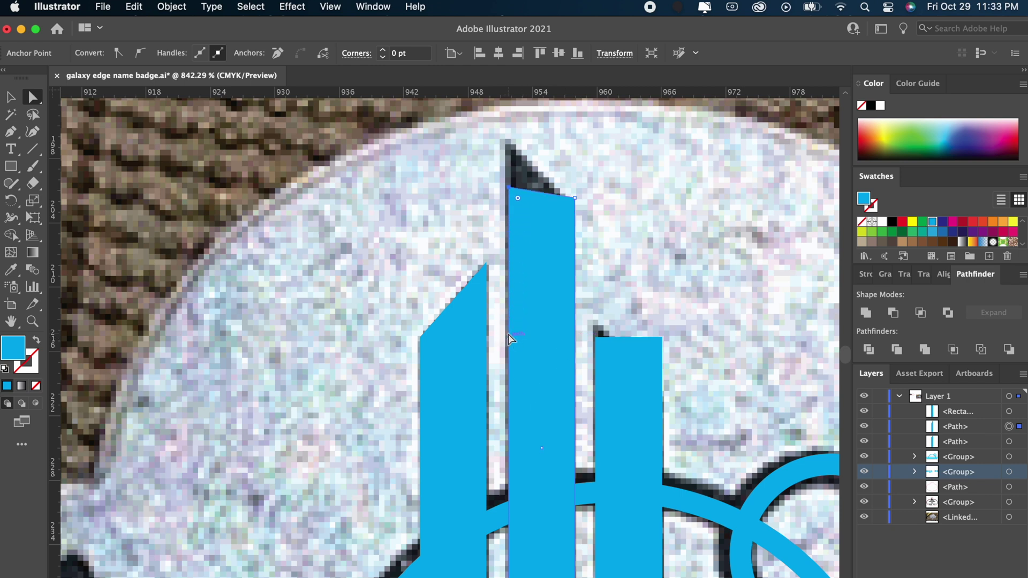
key("Up")
key("Up")
key("Up")
key("Up")
- Slant the right tower's upper edge by raising its left corner slightly and lowering its right corner to match the photo
left_click(596, 339)
key("Up")
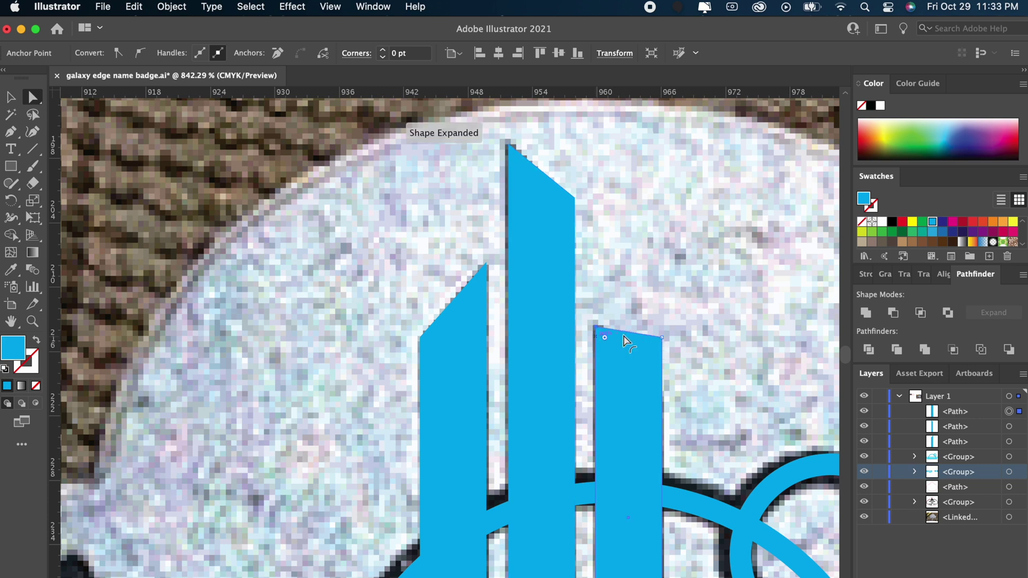
left_click(661, 336)
key("Down")
key("Down")
key("Down")
key("Down")
key("Down")
key("Down")
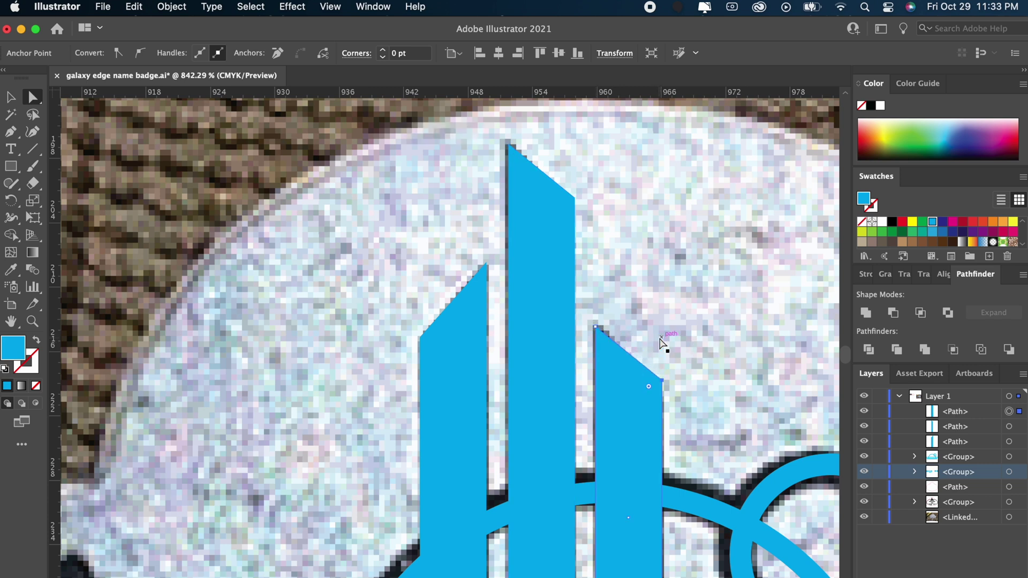
- Group the three towers with the dome-and-bars group to form one complete skyline emblem
scroll(662, 342, "down", 5)
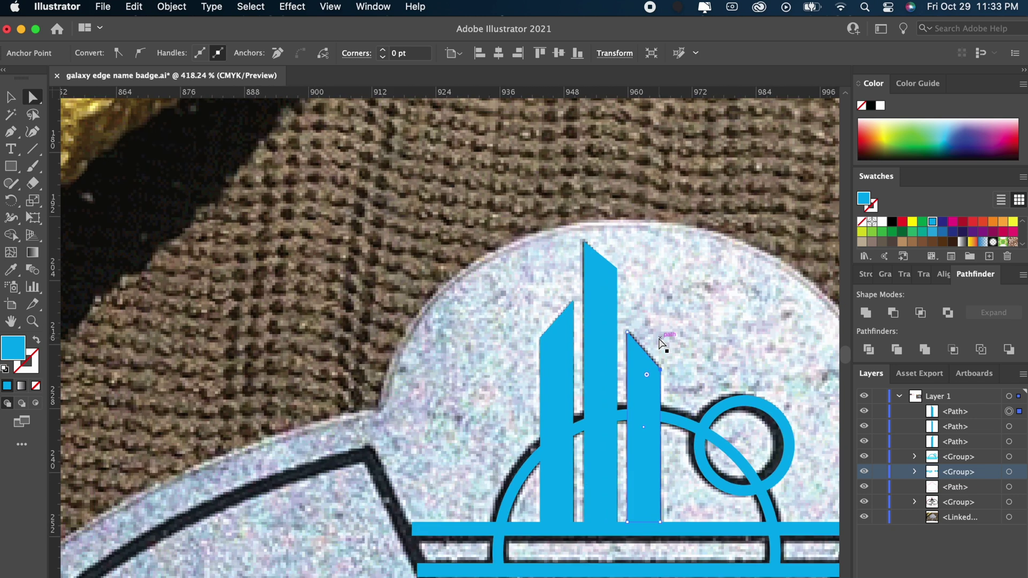
left_click(660, 343)
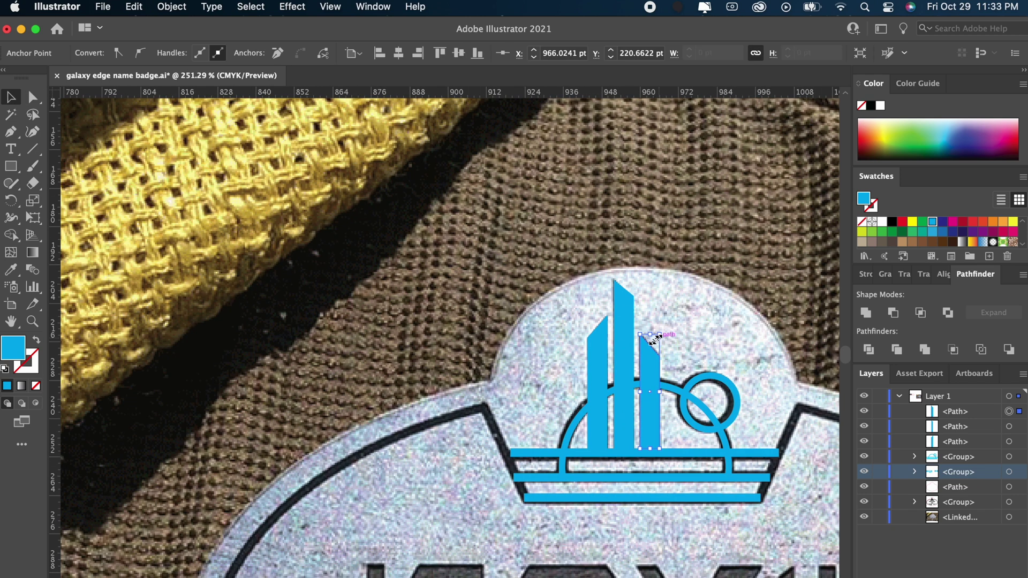
left_click(573, 426)
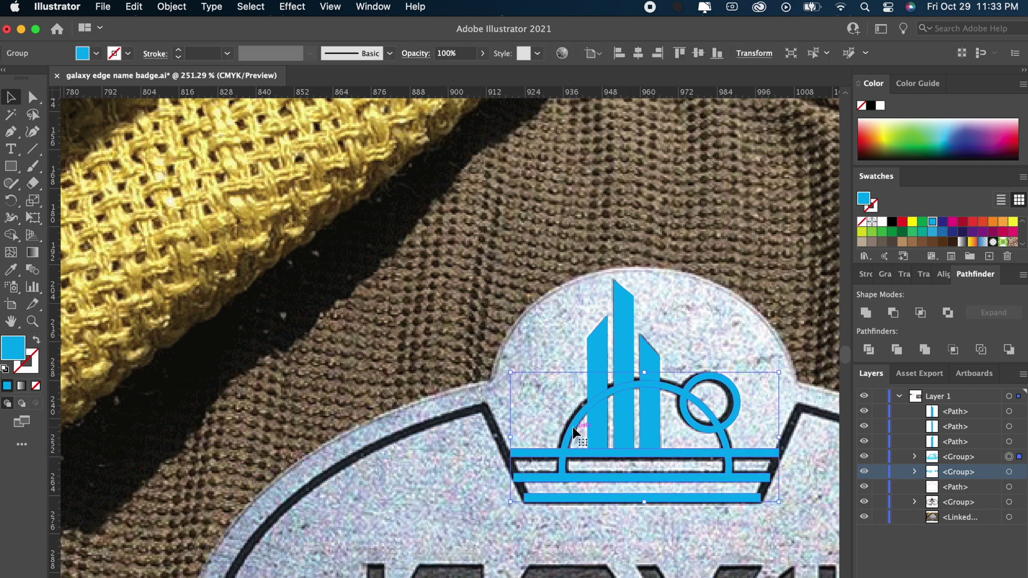
left_click(597, 432, "shift")
left_click(625, 437, "shift")
left_click(646, 429, "shift")
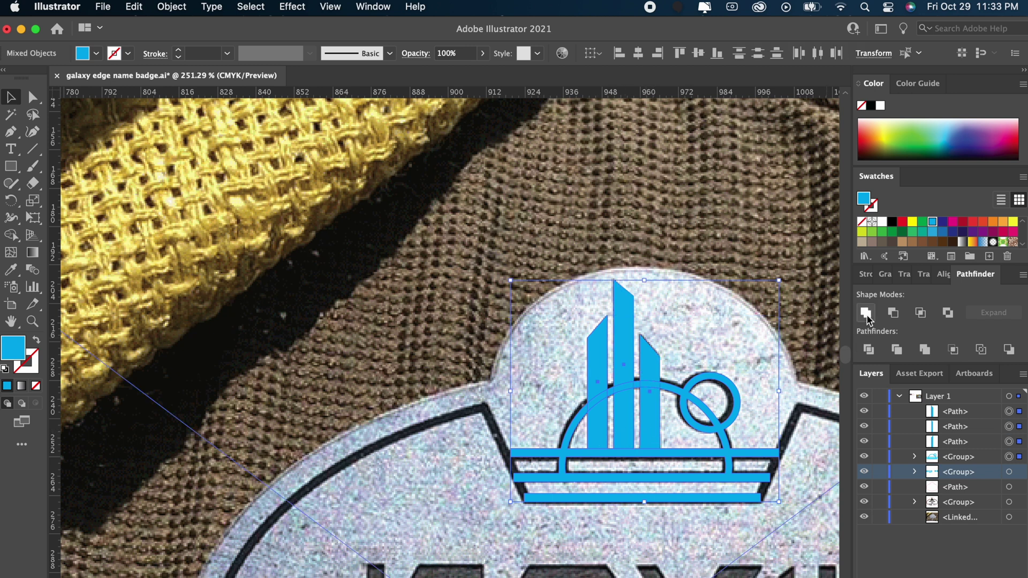
key("super+g")
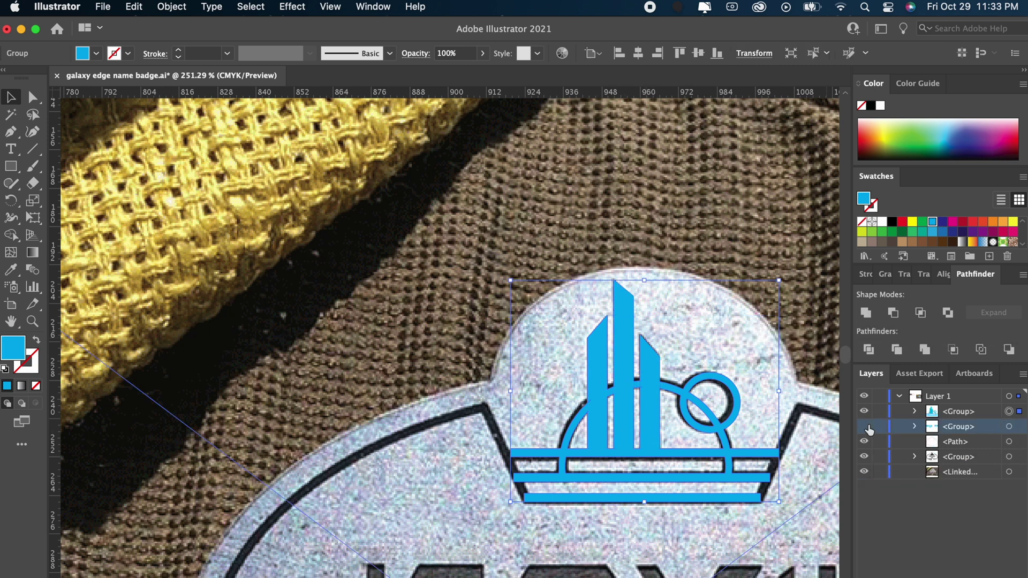
- Toggle the skyline emblem group's visibility to compare the tracing with the emblem in the reference photo
left_click(864, 412)
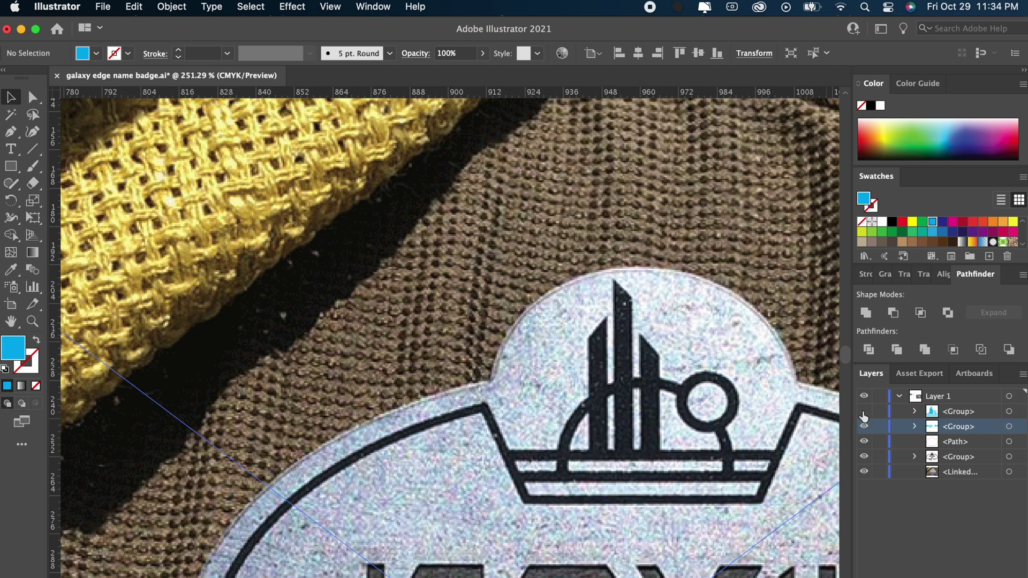
left_click(864, 414)
left_click(864, 412)
left_click(864, 413)
left_click(863, 412)
left_click(863, 412)
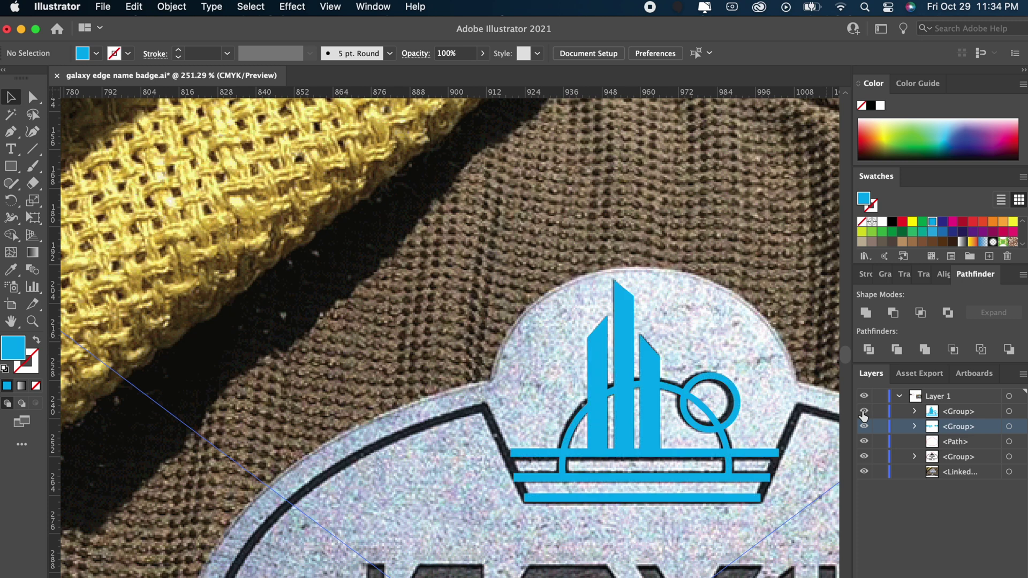
- Start a Pen tool path along the badge's inner border line, from its lower-left corner through the step up to the long horizontal section
scroll(625, 436, "down", 3)
scroll(625, 437, "right", 2)
scroll(627, 445, "down", 4)
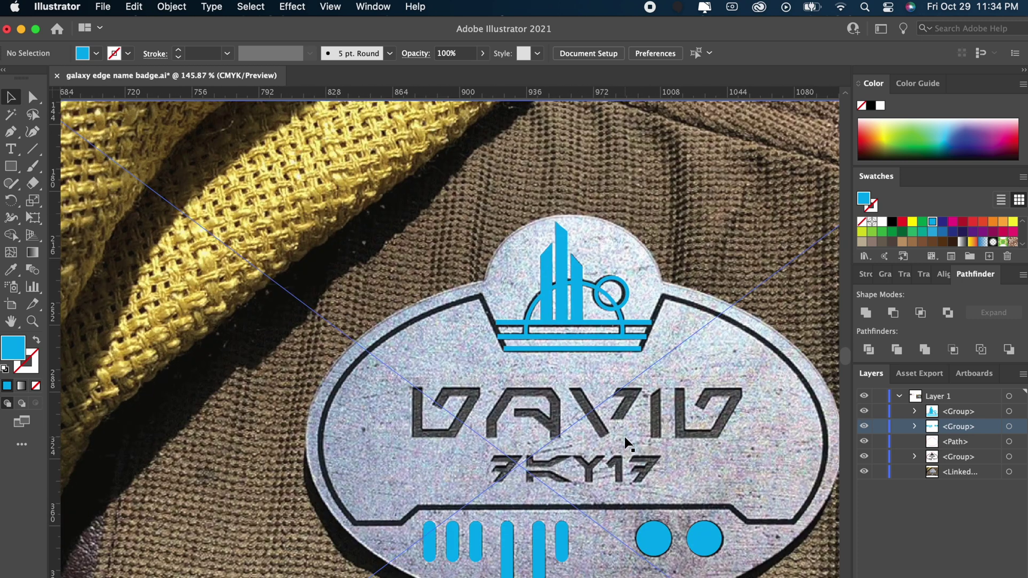
scroll(624, 442, "up", 3)
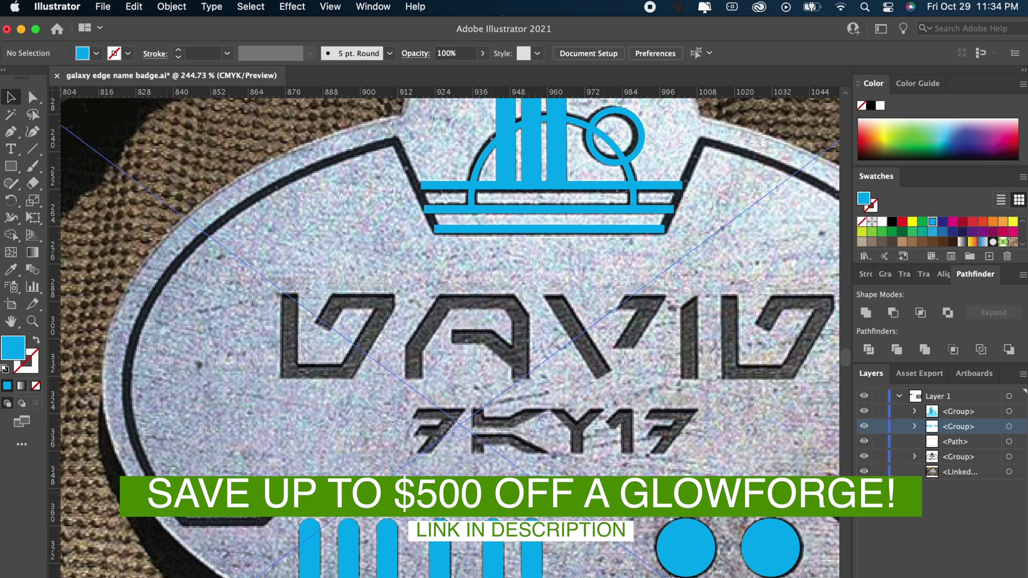
left_click(10, 133)
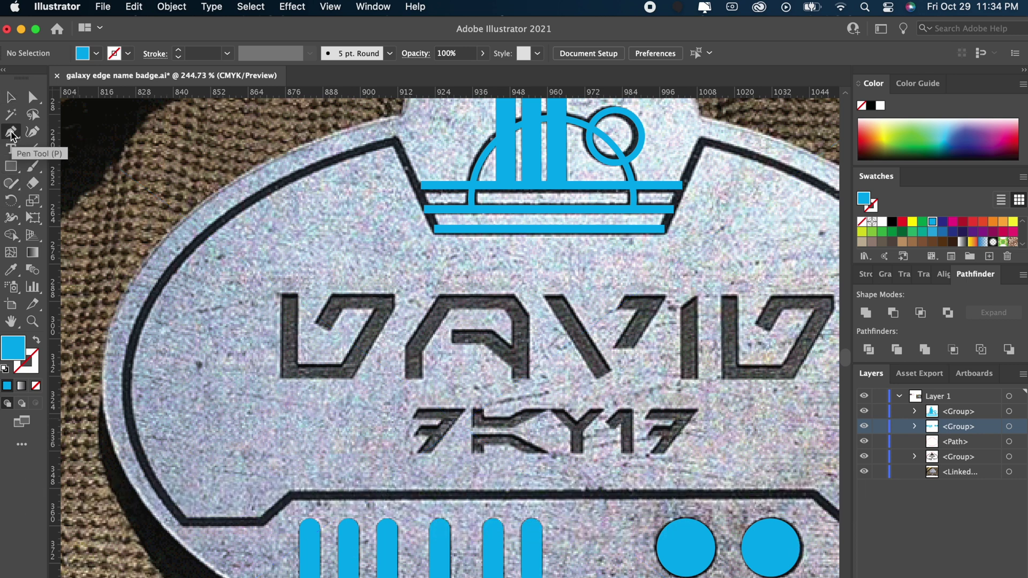
left_click(185, 525)
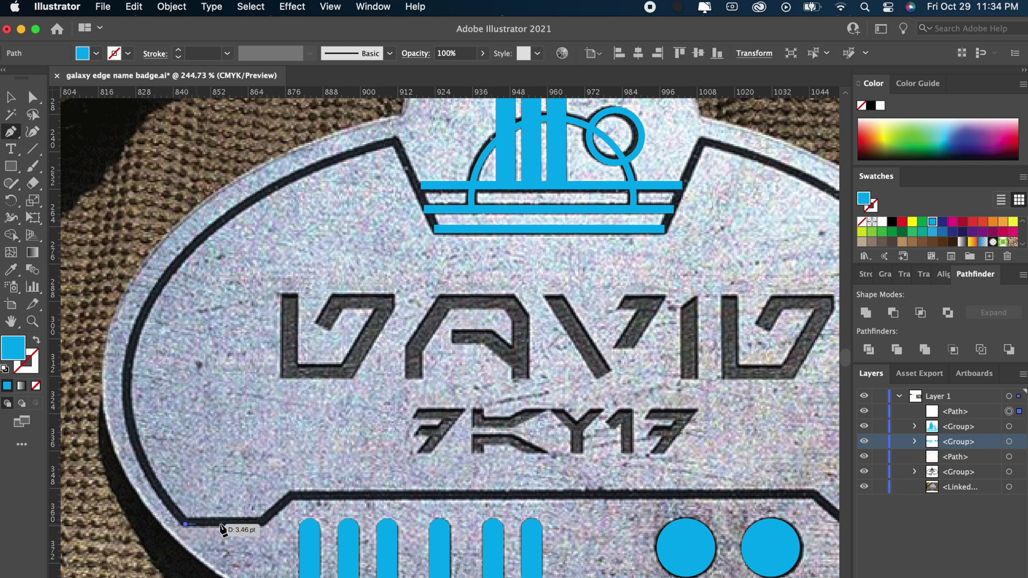
left_click(260, 524)
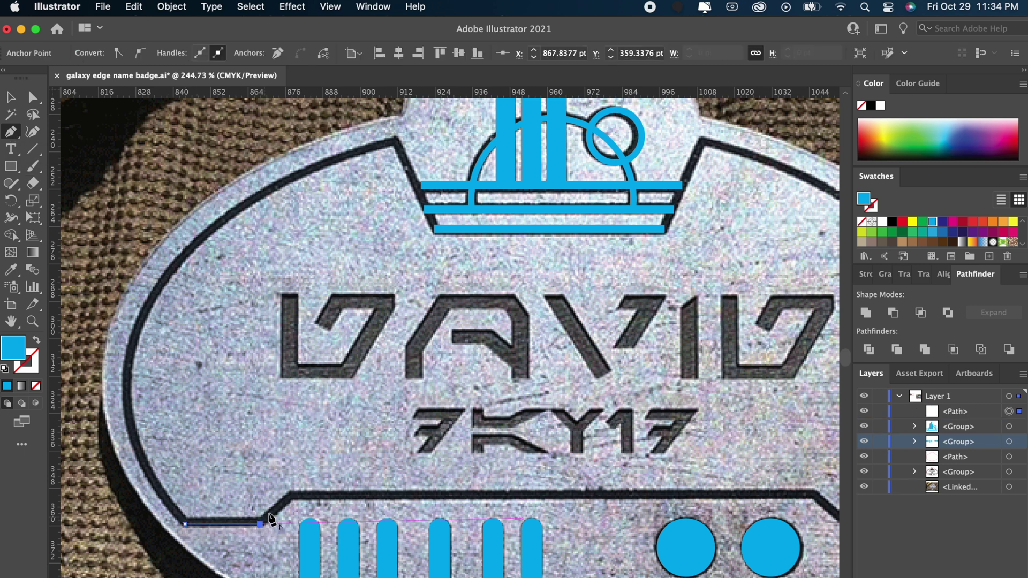
left_click(292, 497)
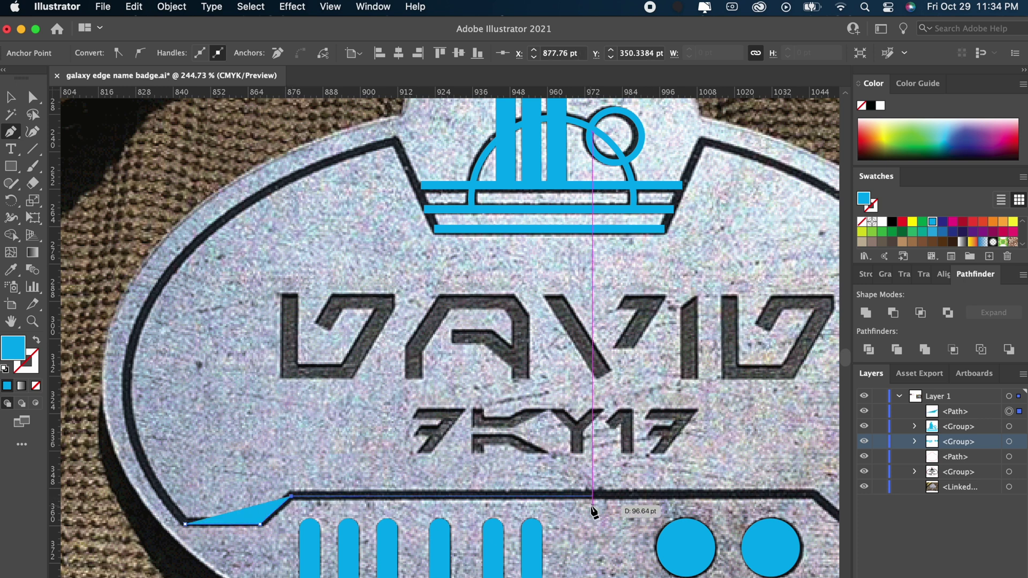
left_click(812, 497)
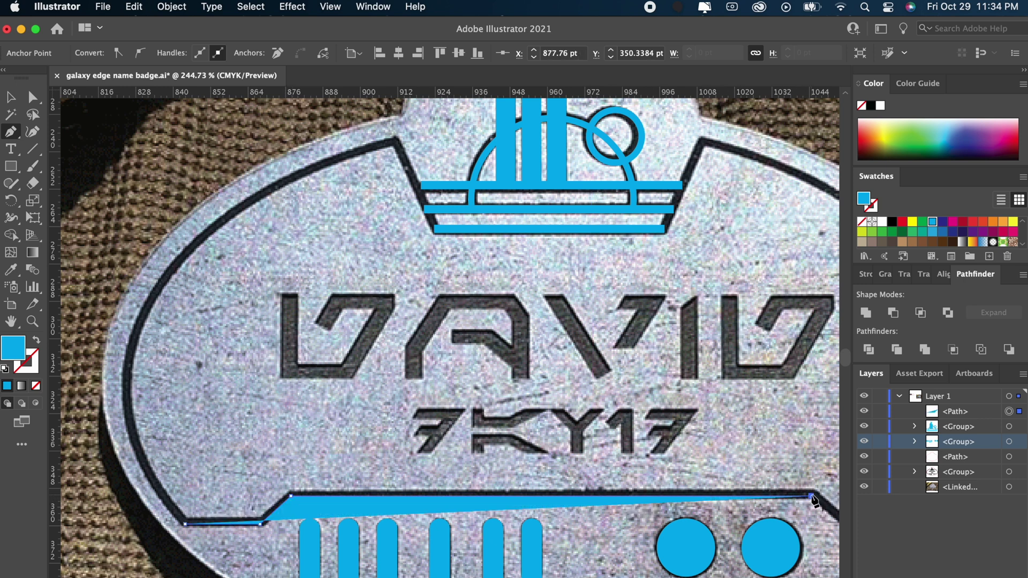
scroll(811, 497, "right", 3)
key("super+z")
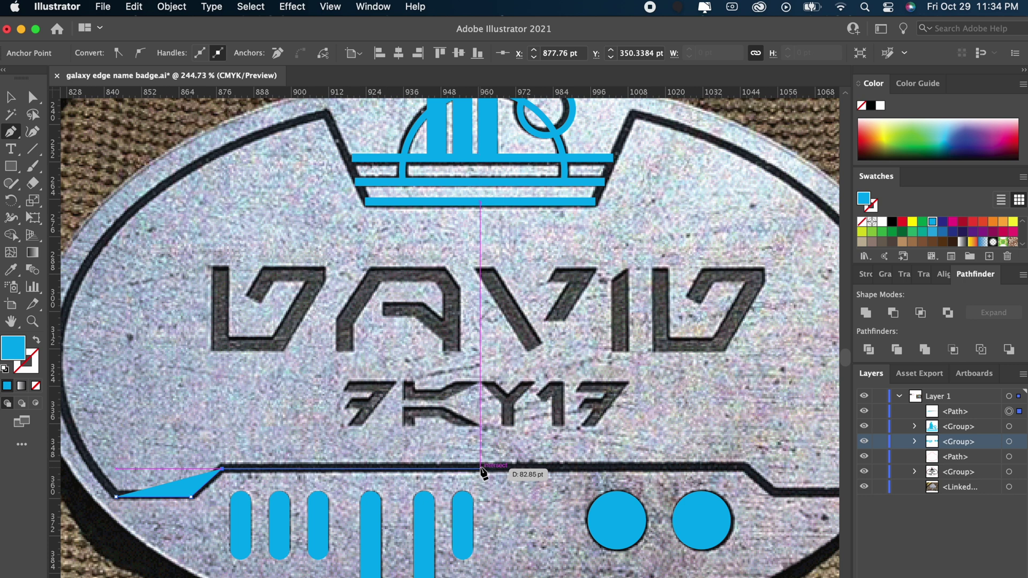
- Continue the inner border path along the badge's centre line and up the emblem notch's left side, showing it as a stroke without fill
left_click(482, 469)
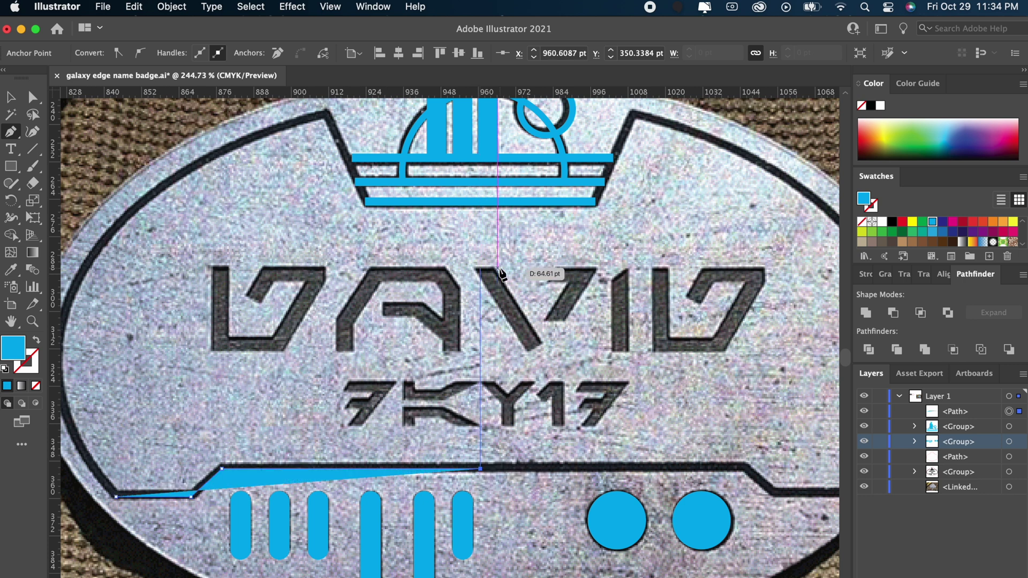
left_click(481, 206)
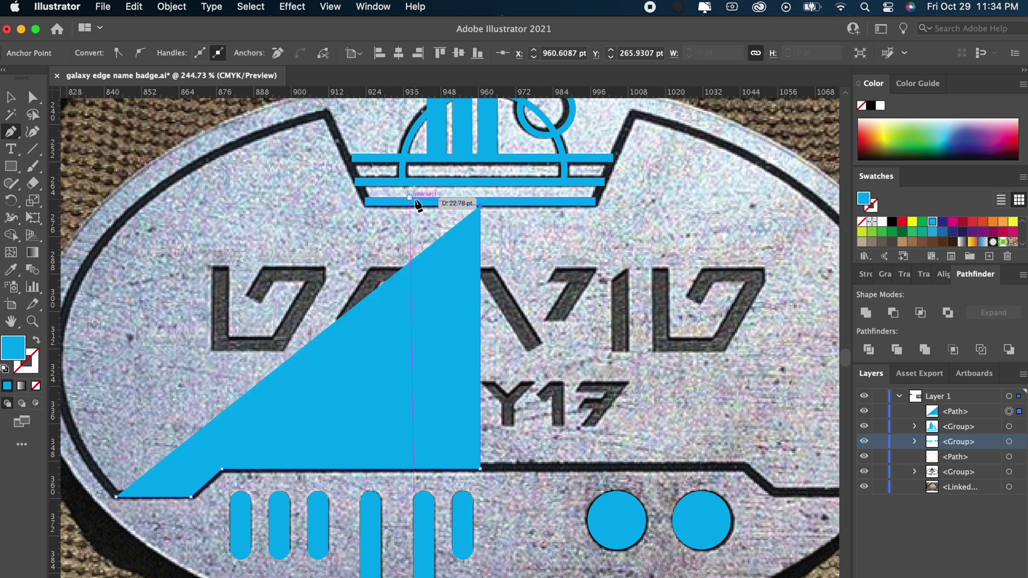
left_click(34, 342)
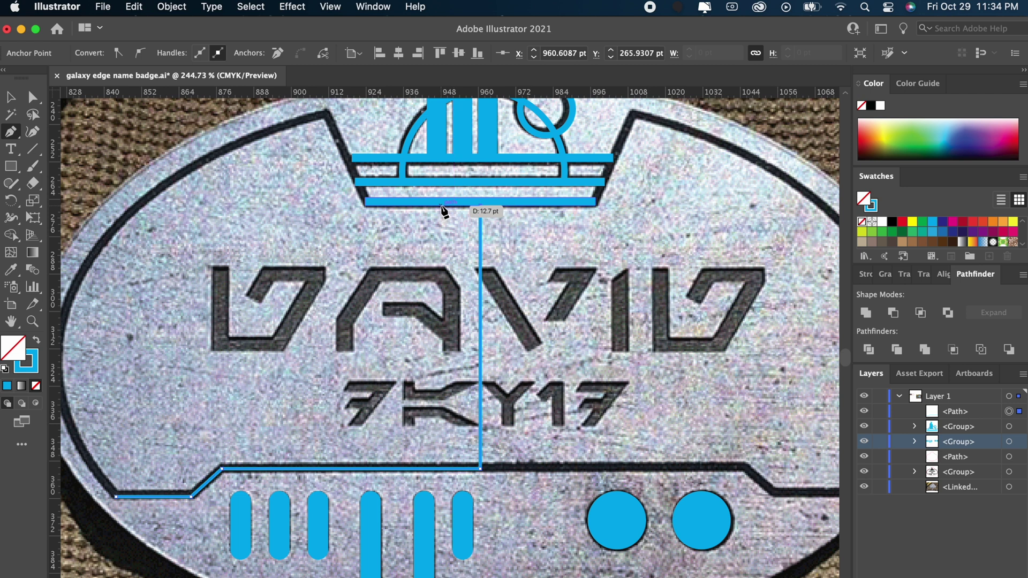
left_click(367, 205)
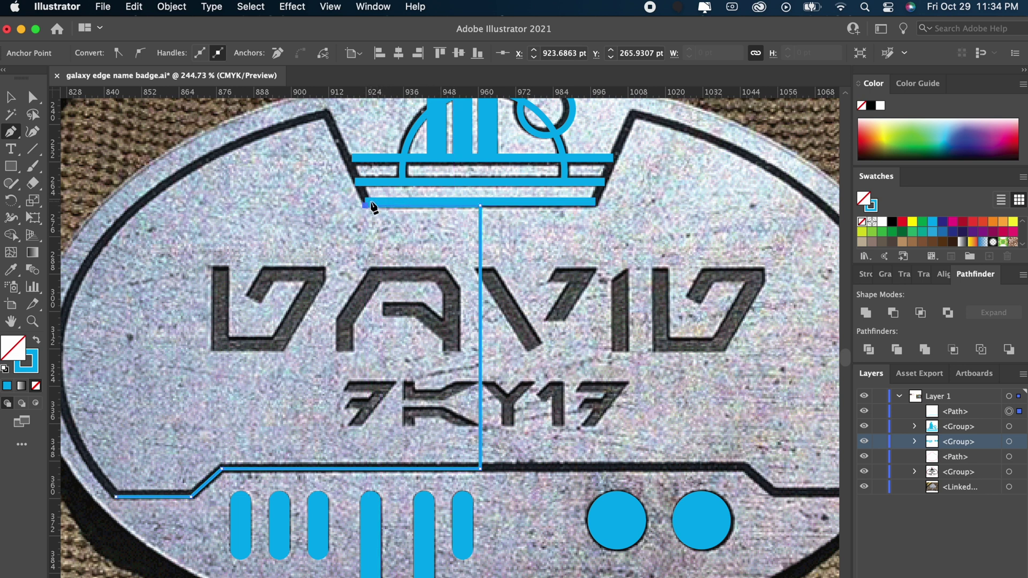
left_click(328, 114)
- Trace the border's curved left side down from the notch peak and close the path at the lower-left corner
scroll(300, 177, "left", 5)
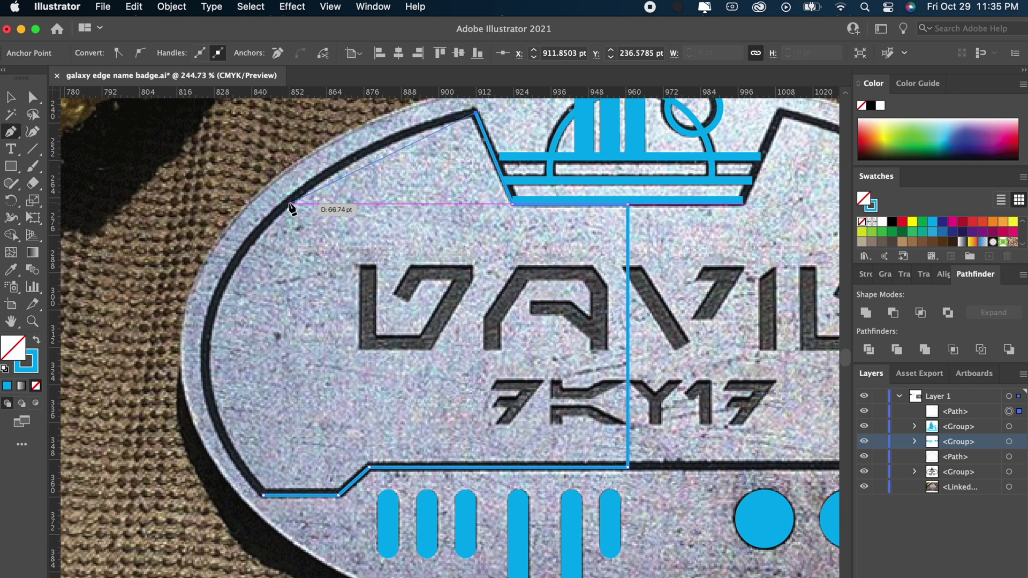
left_click_drag(289, 204, 233, 262)
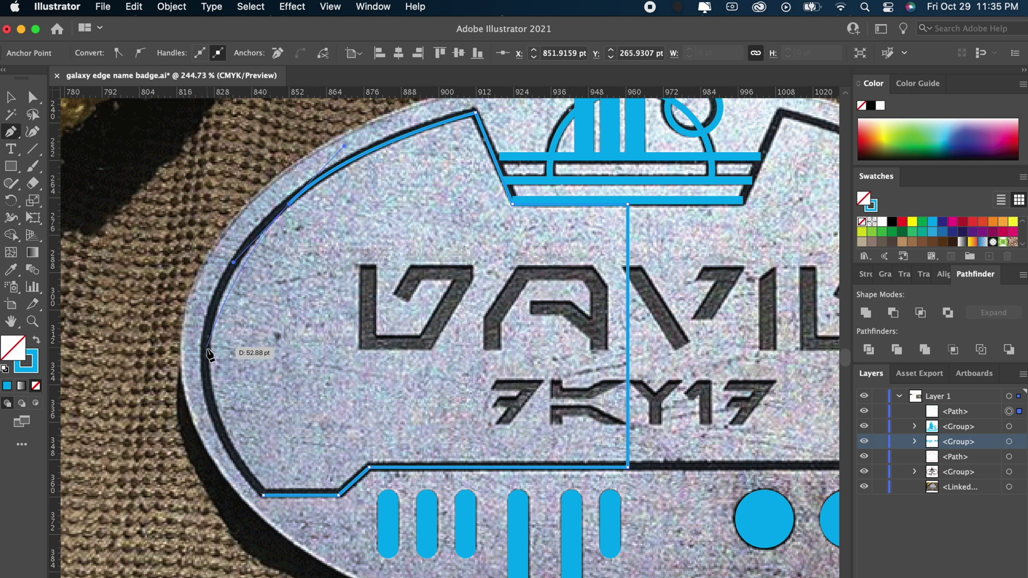
left_click_drag(207, 351, 201, 419)
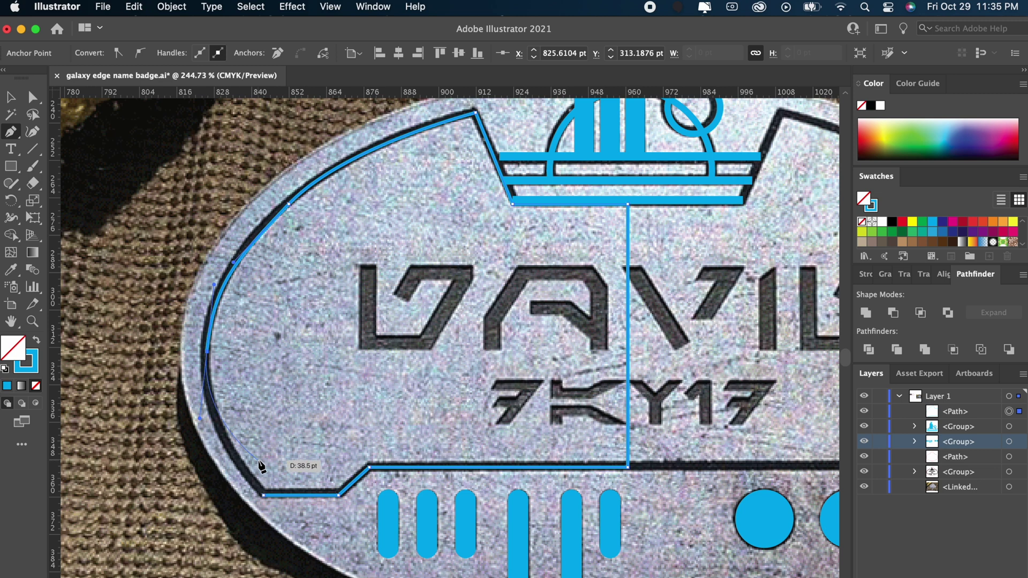
left_click(263, 494)
- Shift the upper-left curve's anchor point outward and adjust its neighbour's handle so the path follows the black border line
key("a")
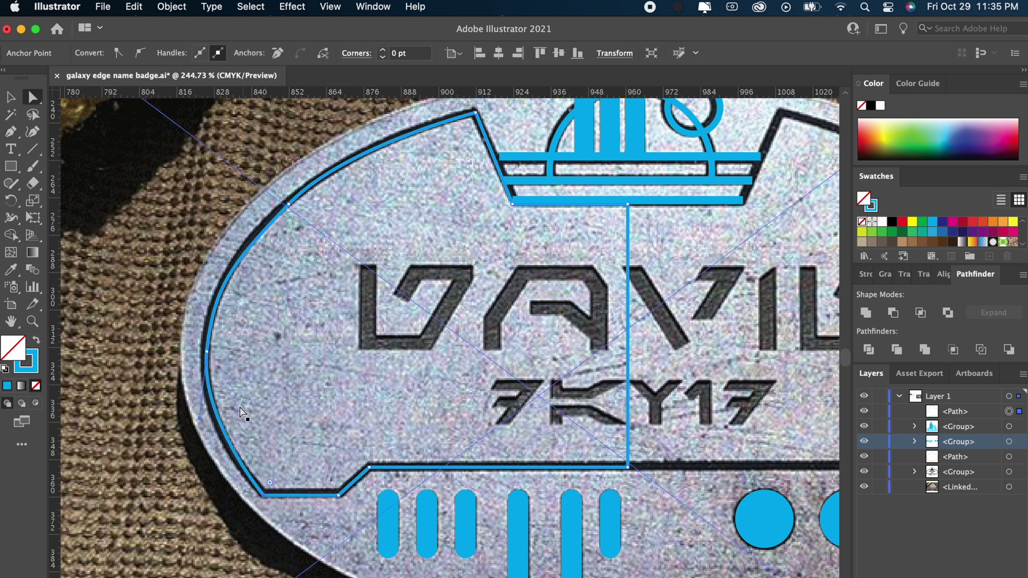
scroll(241, 394, "up", 5)
scroll(241, 394, "up", 3)
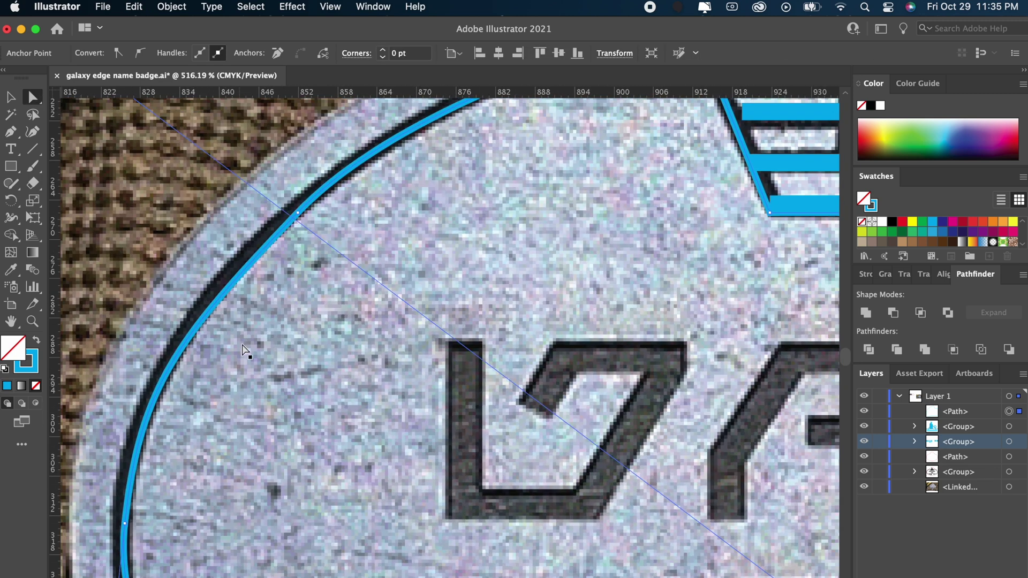
left_click(299, 213)
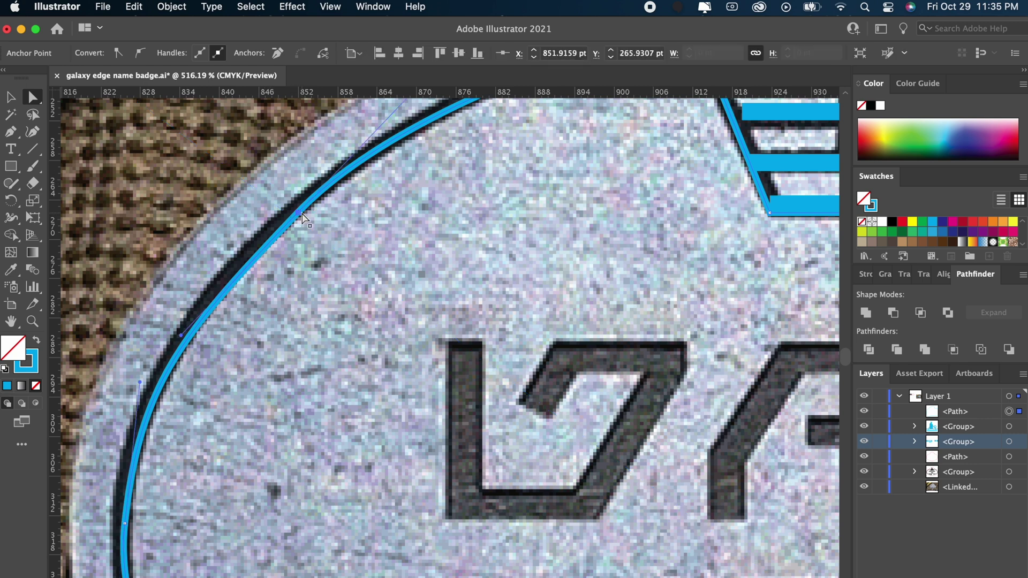
left_click(300, 215)
left_click_drag(299, 213, 285, 223)
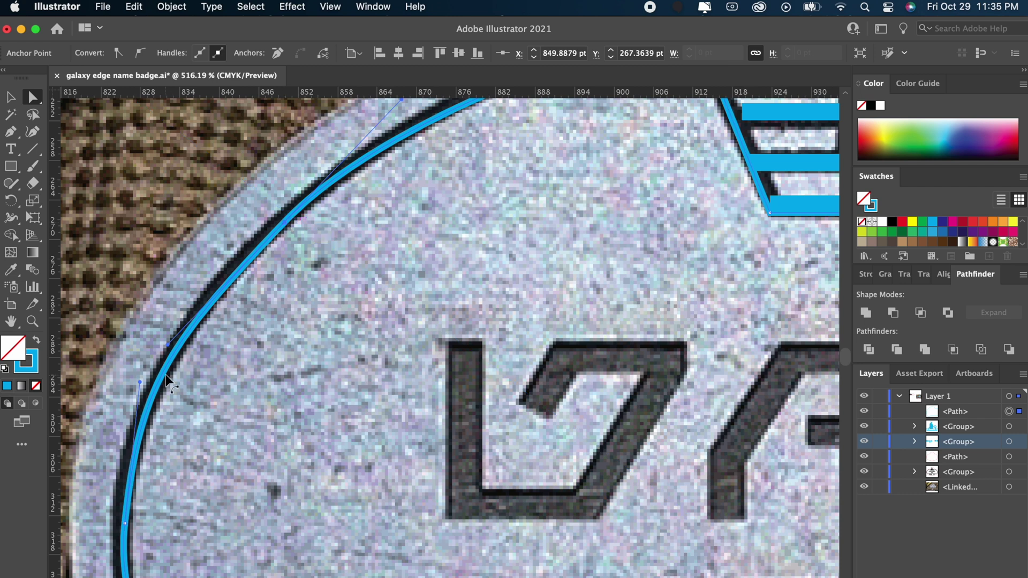
left_click_drag(140, 379, 145, 379)
scroll(408, 366, "up", 5)
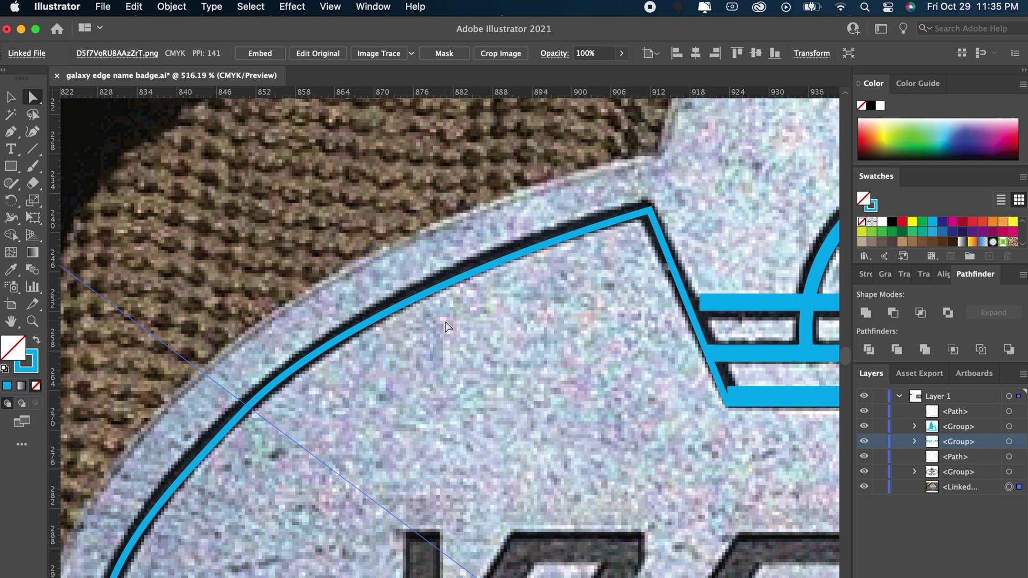
- Swap the half-border shape's stroke to a solid blue fill and paste a copy of it in place
scroll(445, 327, "down", 6)
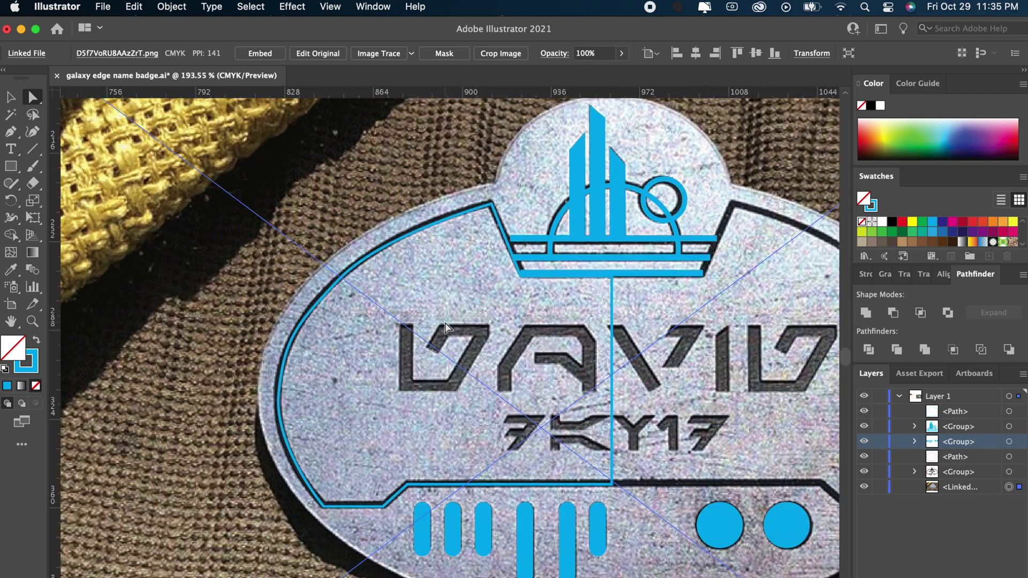
scroll(446, 327, "right", 3)
key("v")
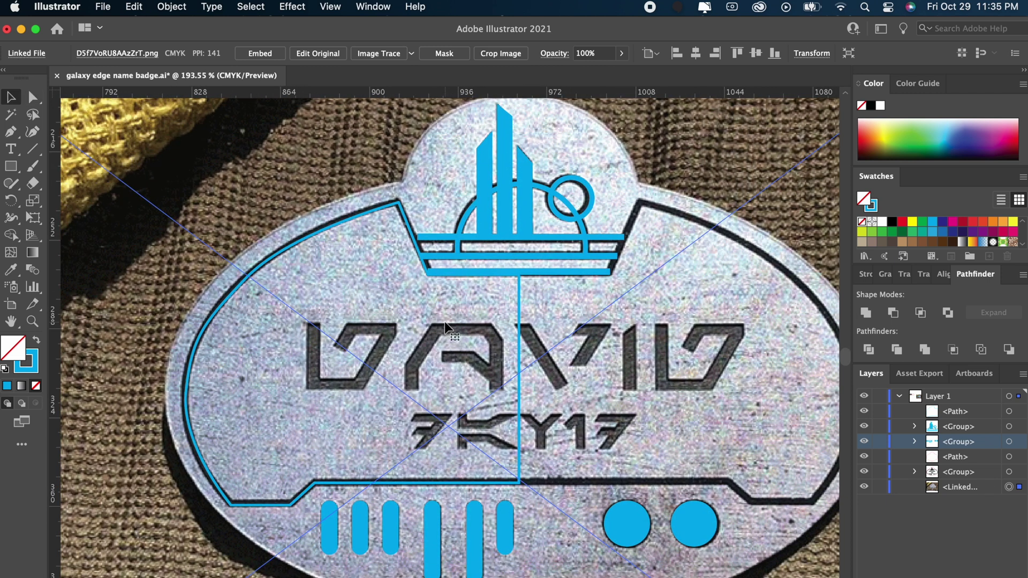
left_click(519, 308)
left_click(36, 341)
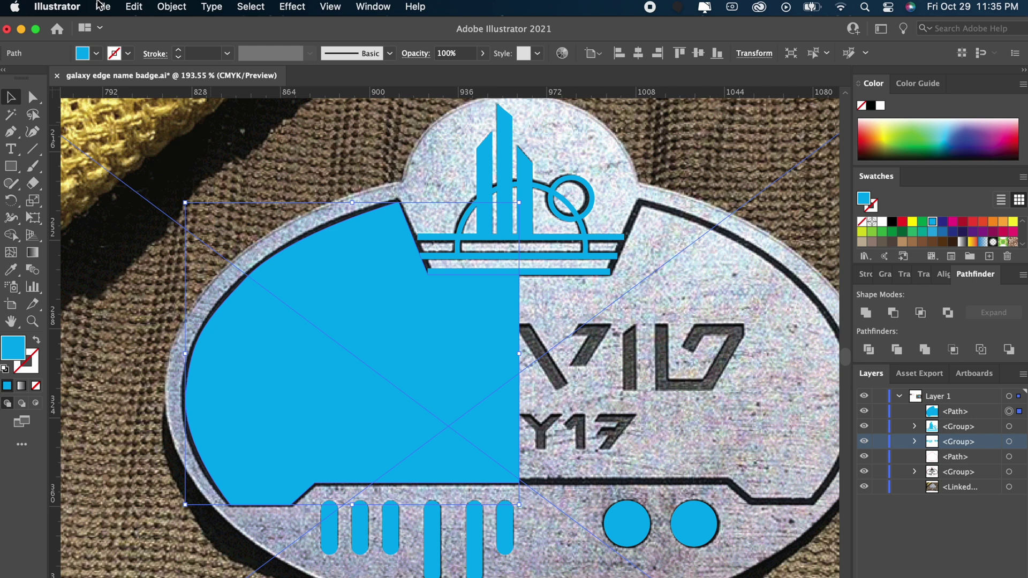
left_click(134, 8)
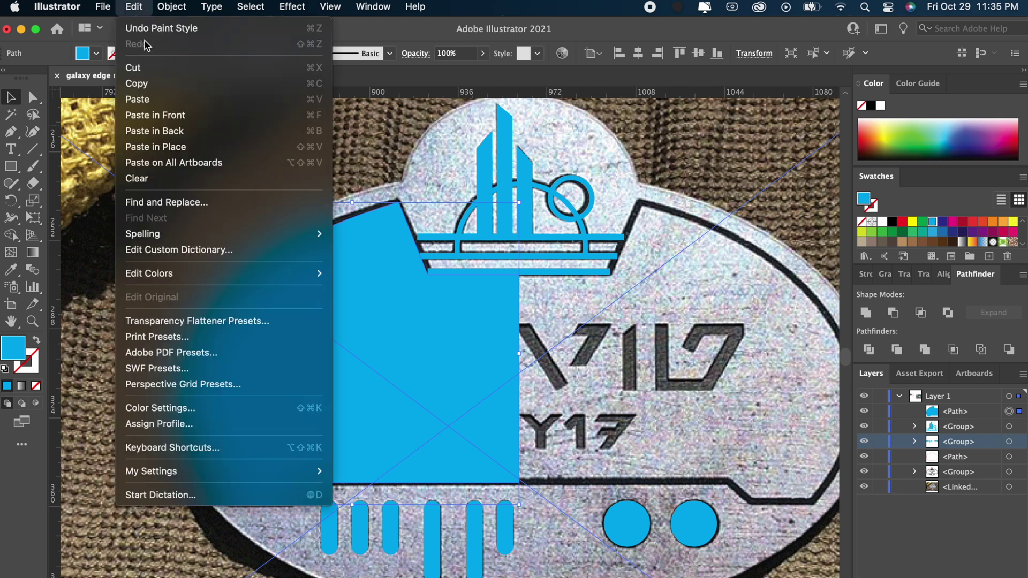
left_click(151, 83)
left_click(134, 7)
left_click(148, 147)
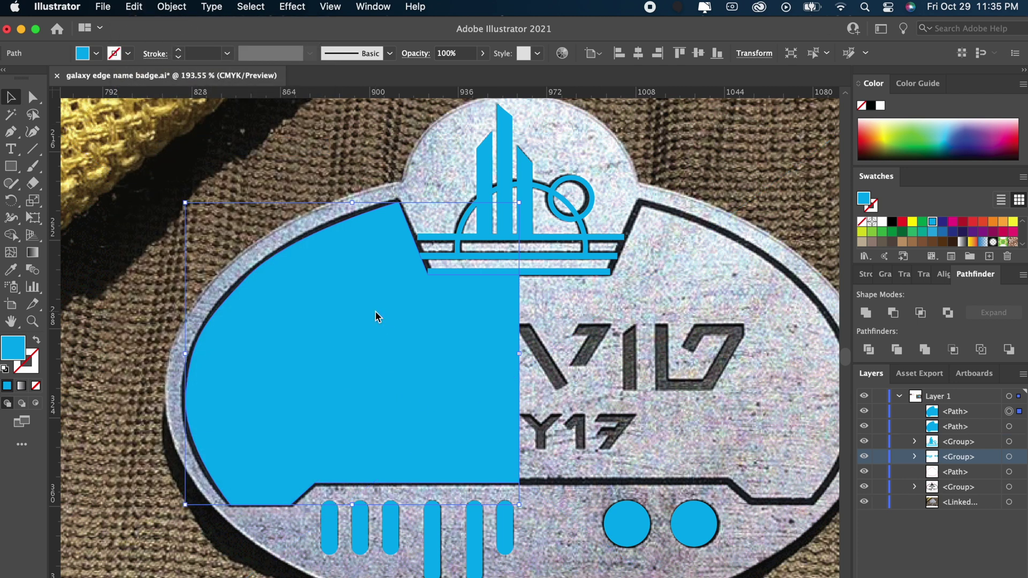
- Reflect the pasted half-border shape across the vertical axis
right_click(374, 317)
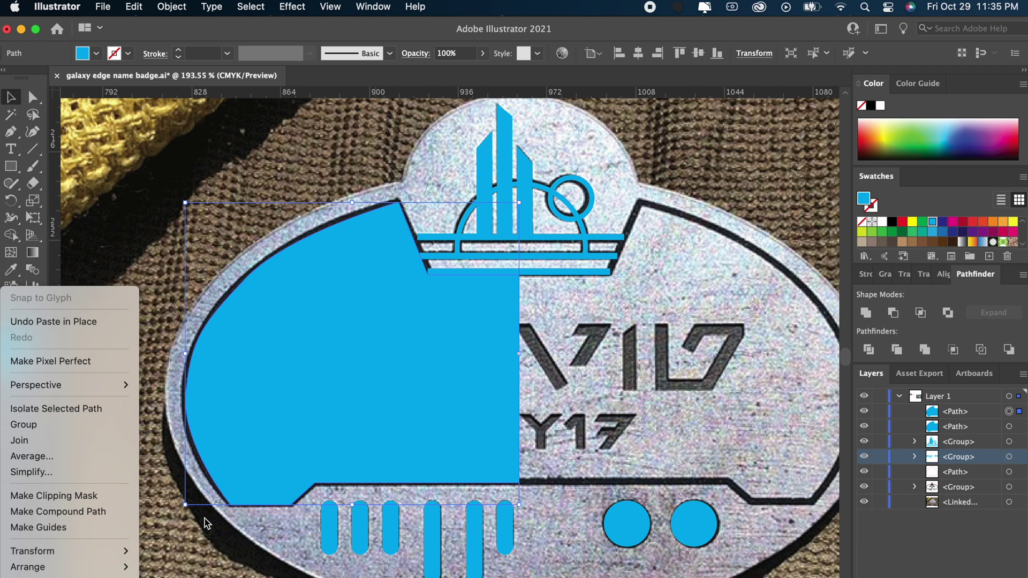
mouse_move(98, 572)
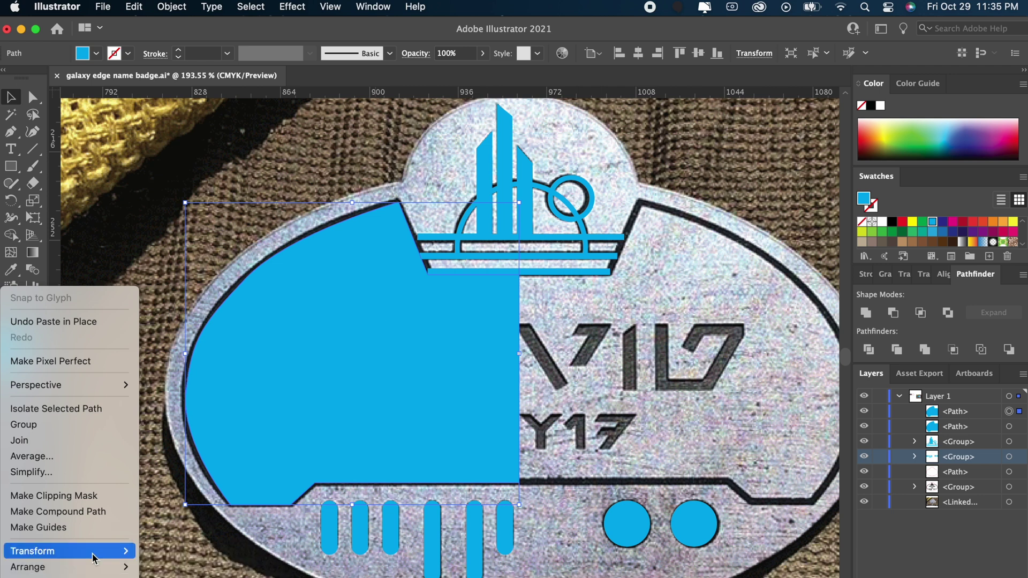
mouse_move(122, 551)
left_click(172, 551)
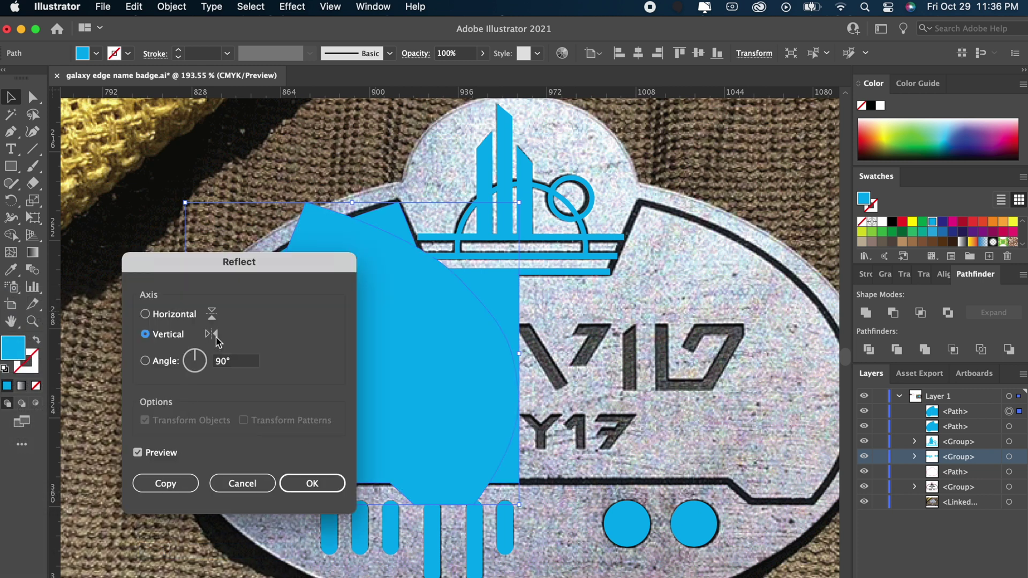
left_click(315, 485)
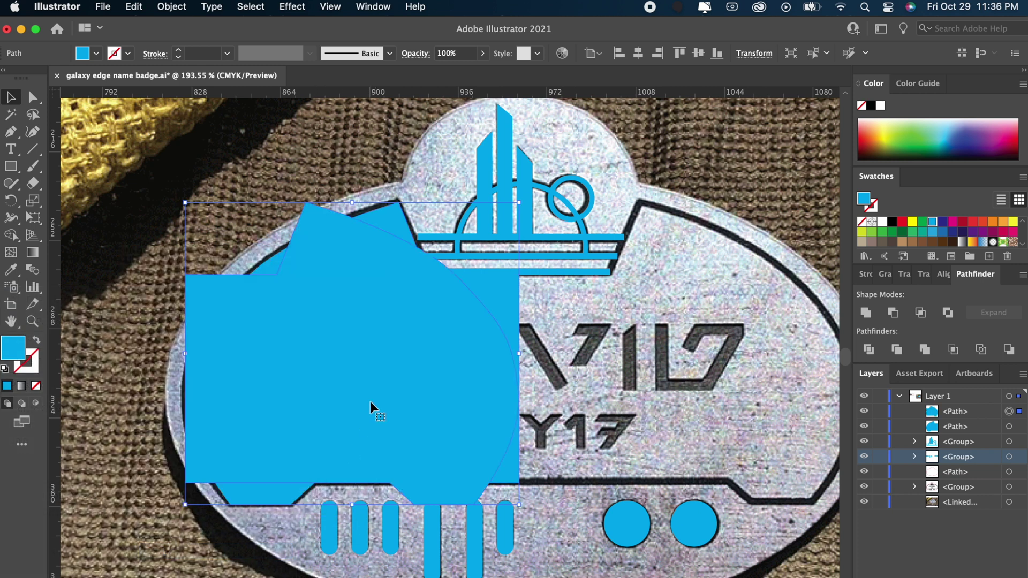
- Move the mirrored half onto the badge's right side and nudge it to line up with the border in the photo
left_click_drag(409, 380, 744, 370)
key("Left")
key("Left")
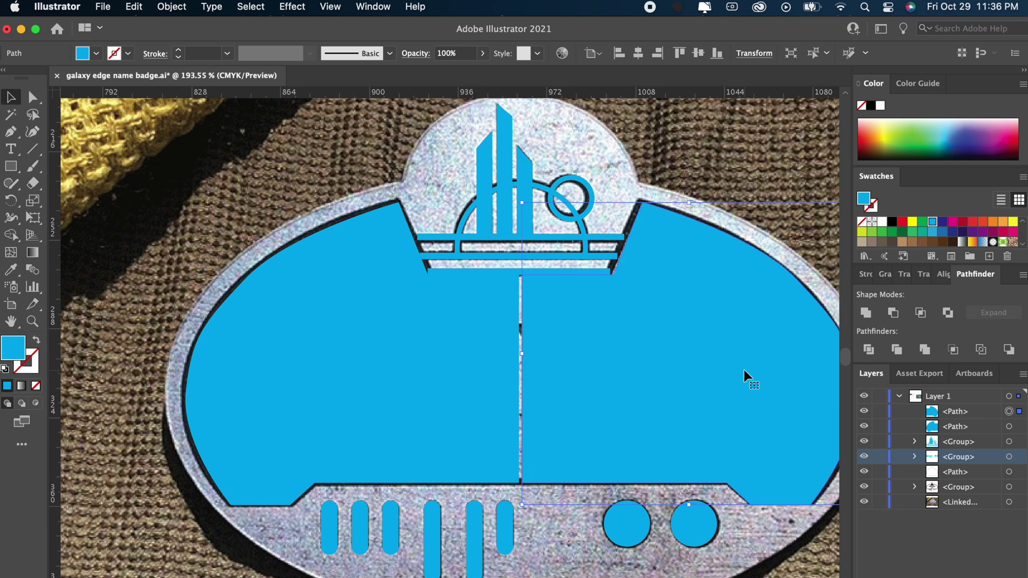
key("Right")
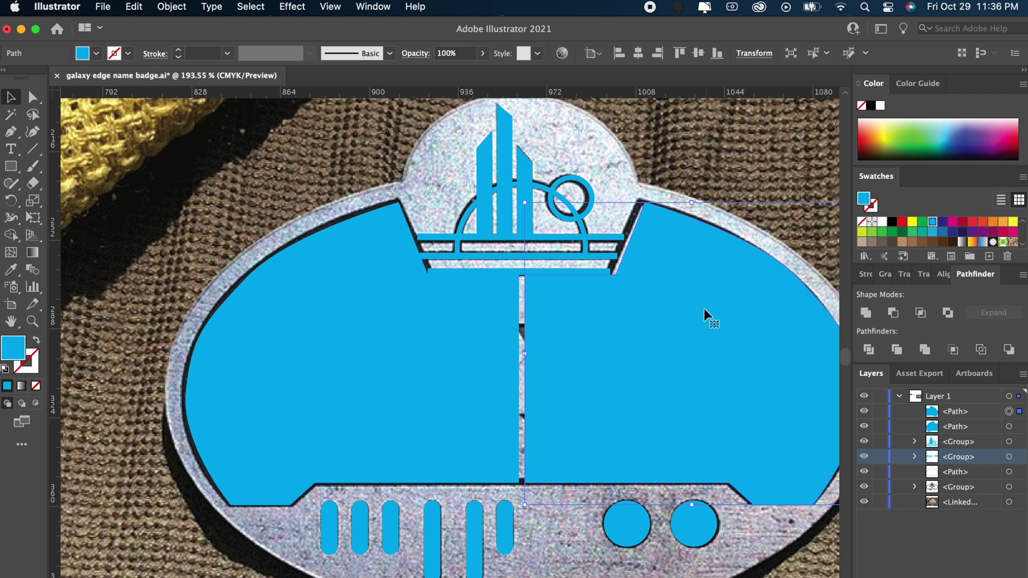
- Raise the lower notch corner of both half shapes slightly beneath the emblem's lowest bar
scroll(676, 280, "up", 5)
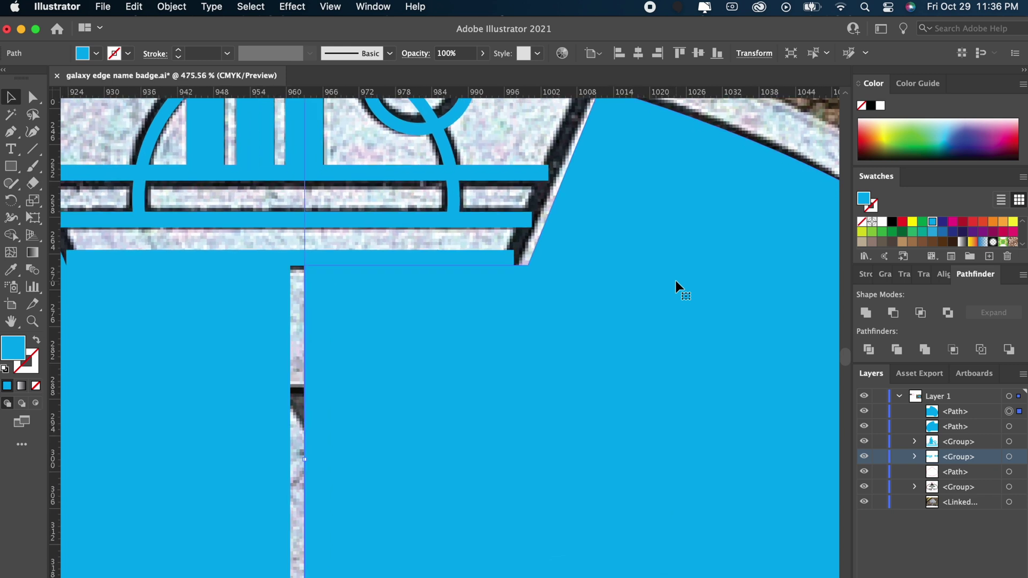
scroll(676, 282, "down", 3)
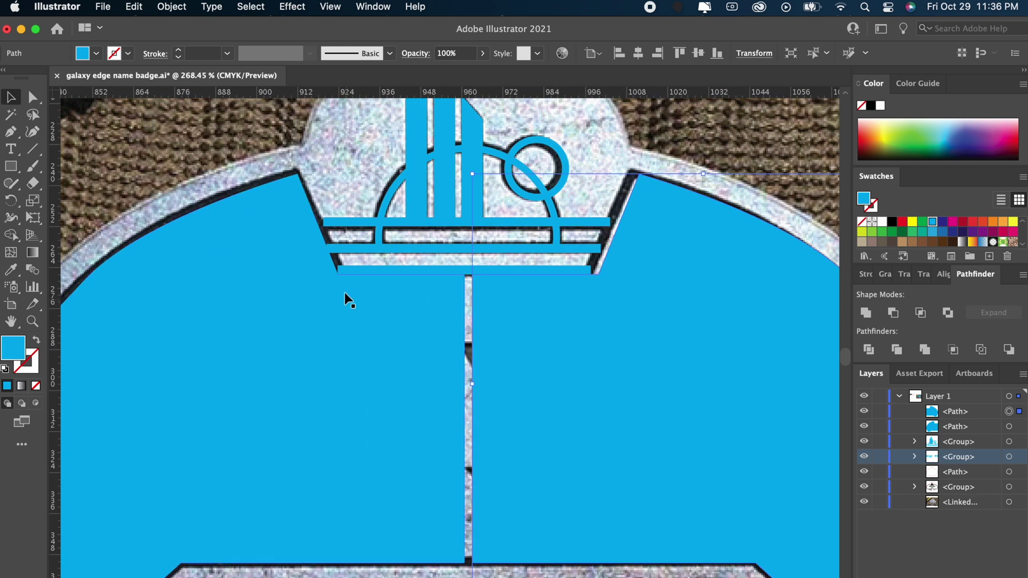
scroll(345, 293, "up", 3)
key("a")
left_click(334, 263)
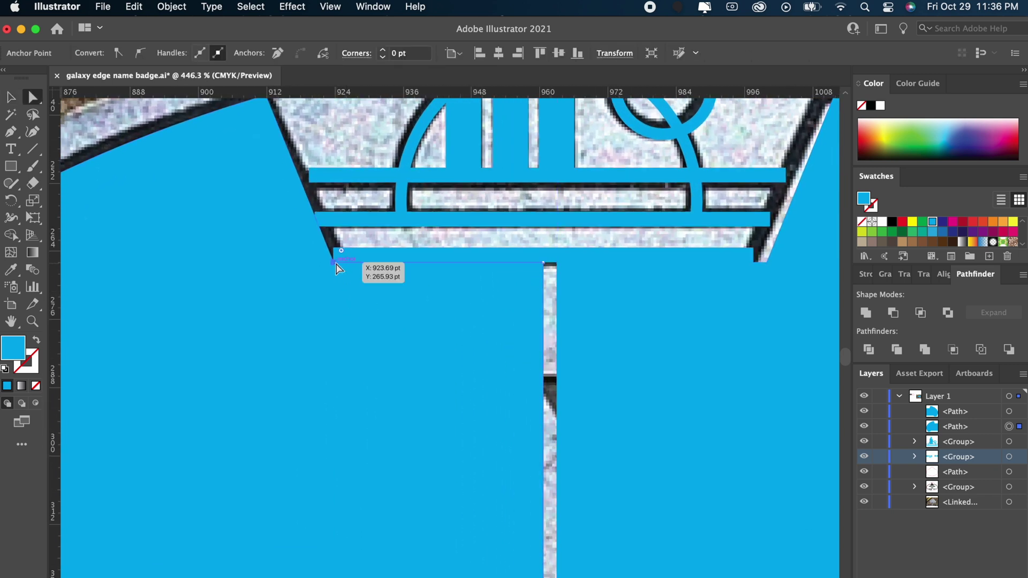
left_click_drag(336, 263, 343, 260)
scroll(343, 261, "down", 3)
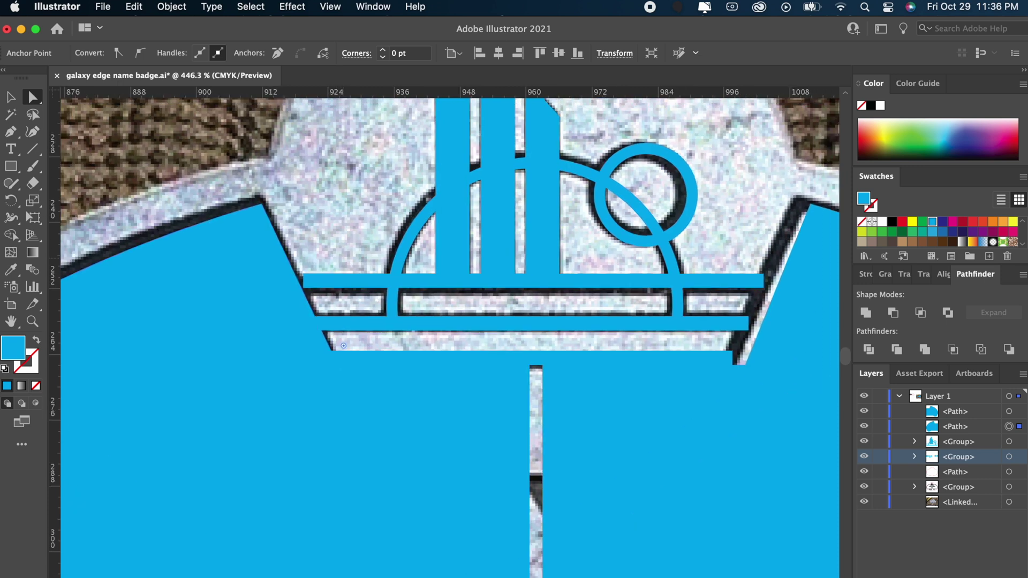
left_click_drag(623, 331, 625, 328)
scroll(627, 329, "down", 3)
left_click(628, 324)
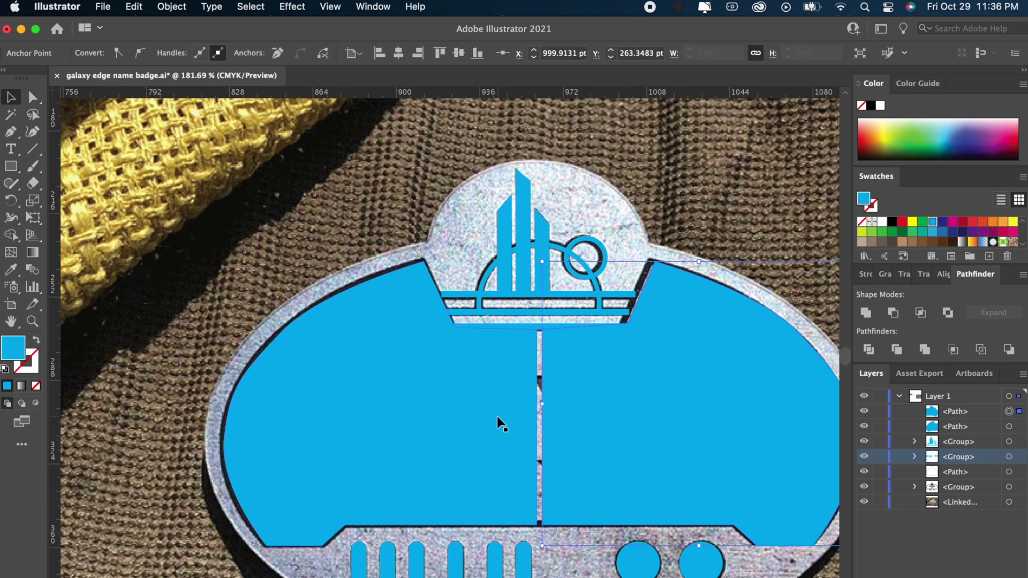
- Nudge the right half's upper and lower centre anchor points left so its inner edge overlaps the left half
scroll(497, 416, "up", 5)
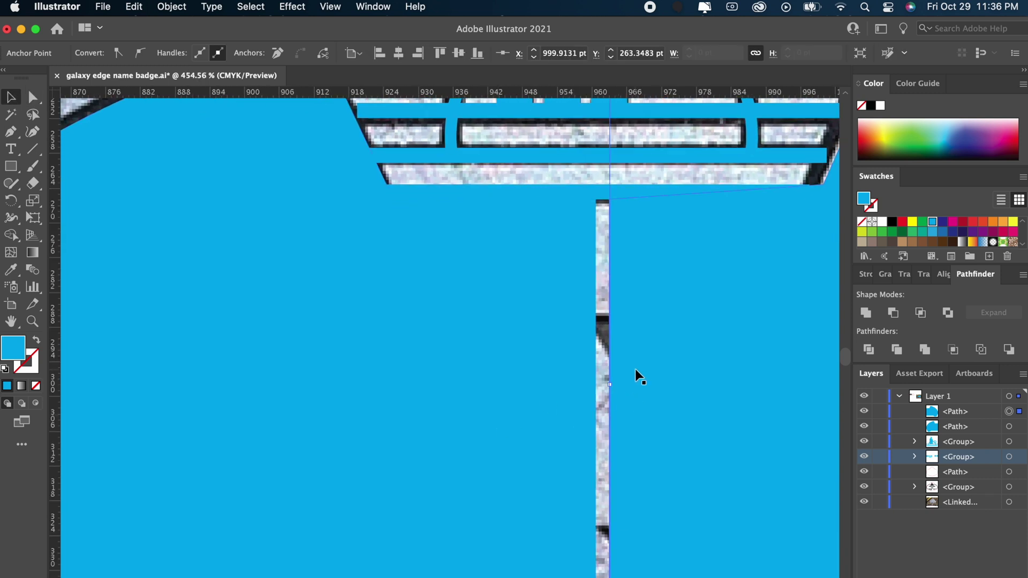
scroll(635, 369, "up", 4)
scroll(635, 368, "up", 5)
key("a")
left_click(565, 224)
key("Left")
key("Left")
key("Left")
scroll(567, 229, "down", 15)
scroll(567, 229, "left", 2)
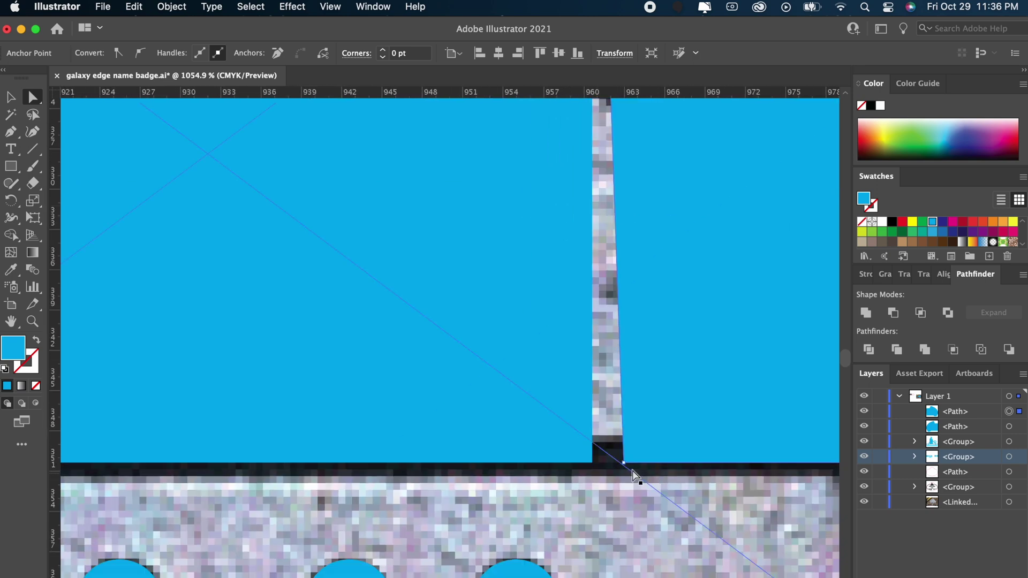
left_click(624, 463)
key("Left")
key("Left")
key("Left")
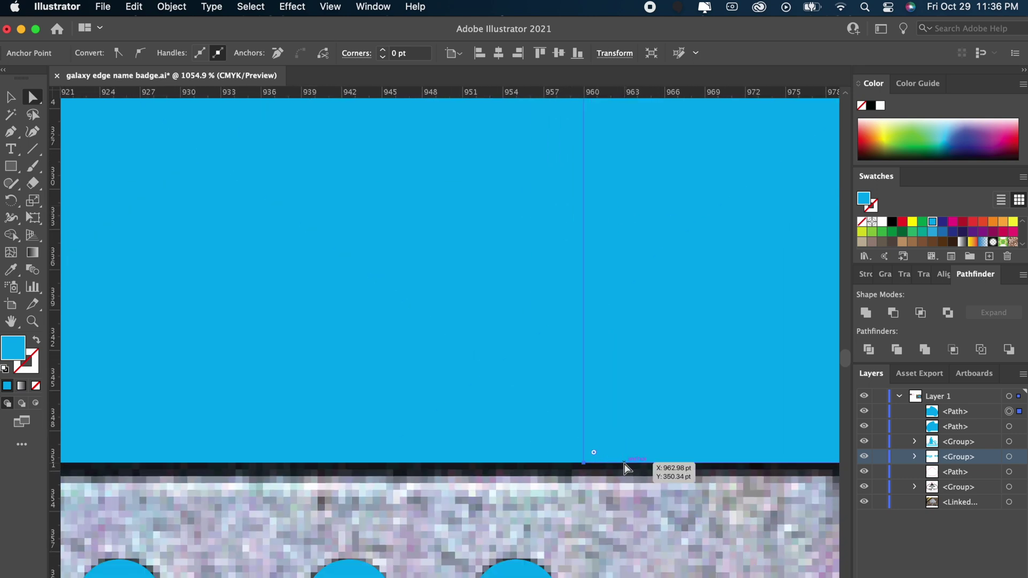
- Unite the two halves into one border shape and swap its blue fill to a 1 pt stroke
scroll(624, 464, "down", 10)
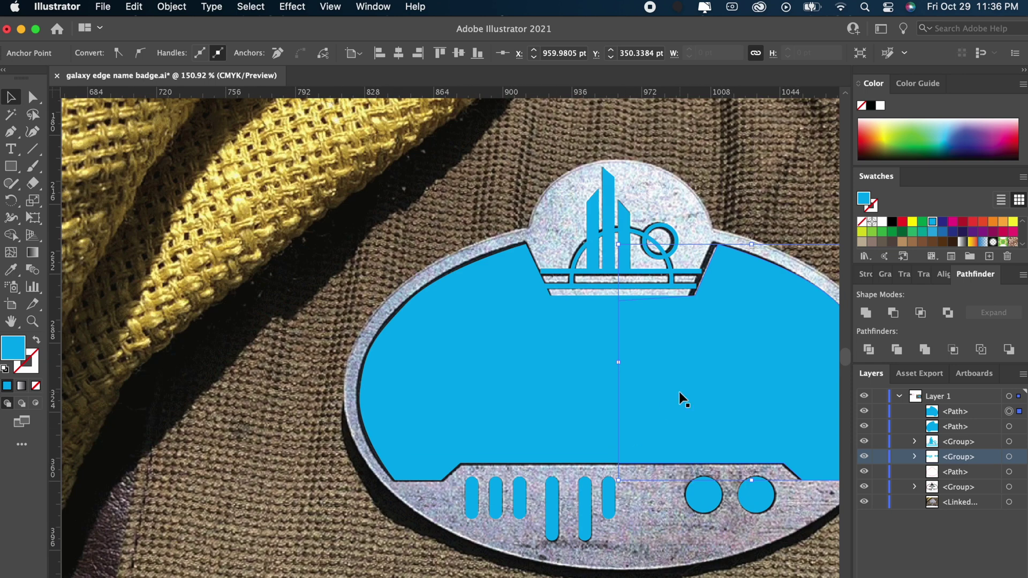
left_click(679, 391, "shift")
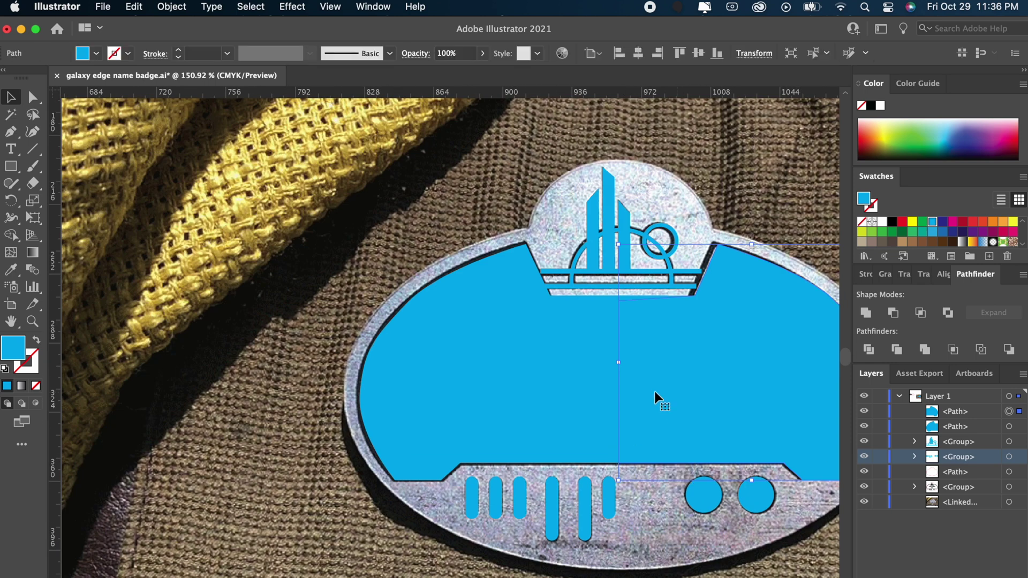
left_click(867, 313)
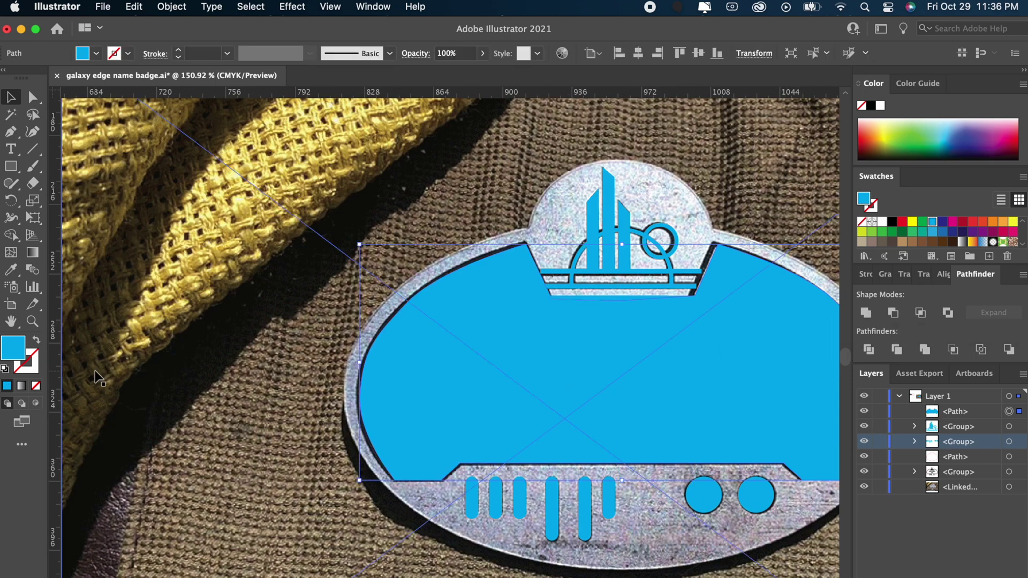
left_click(35, 341)
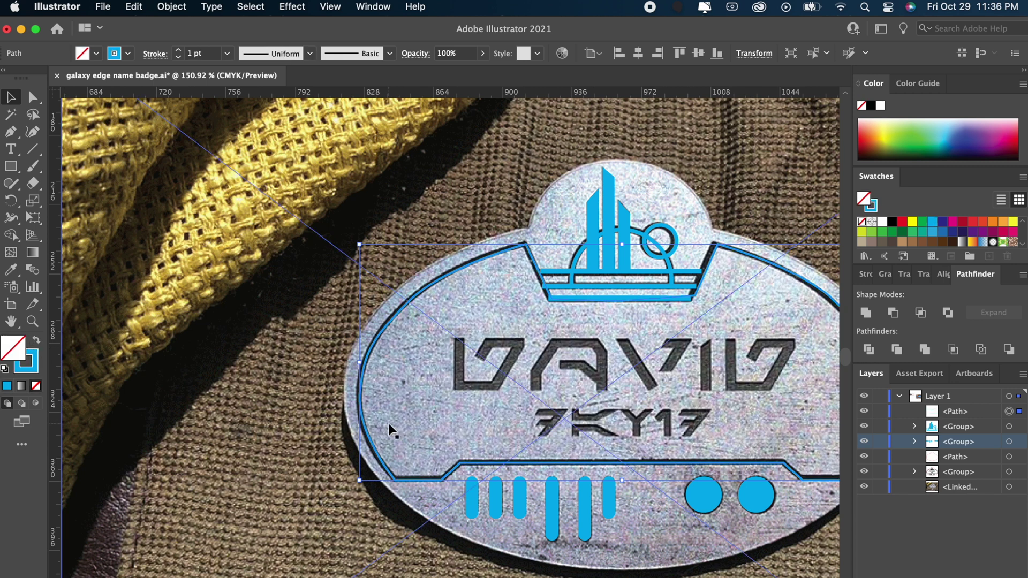
- Set the inner border's stroke to 3 pt and expand it into a filled shape
scroll(388, 423, "right", 5)
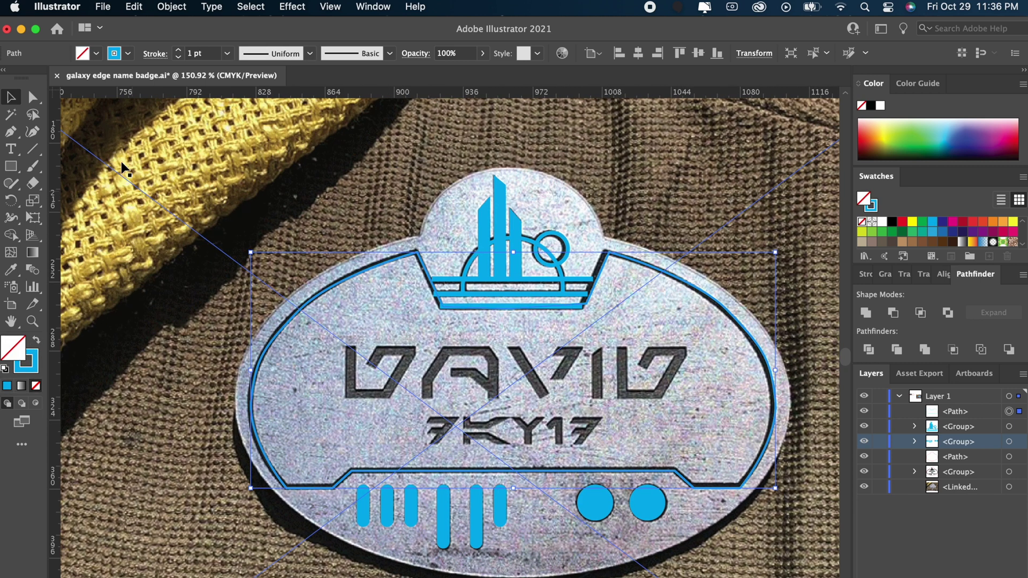
left_click(177, 49)
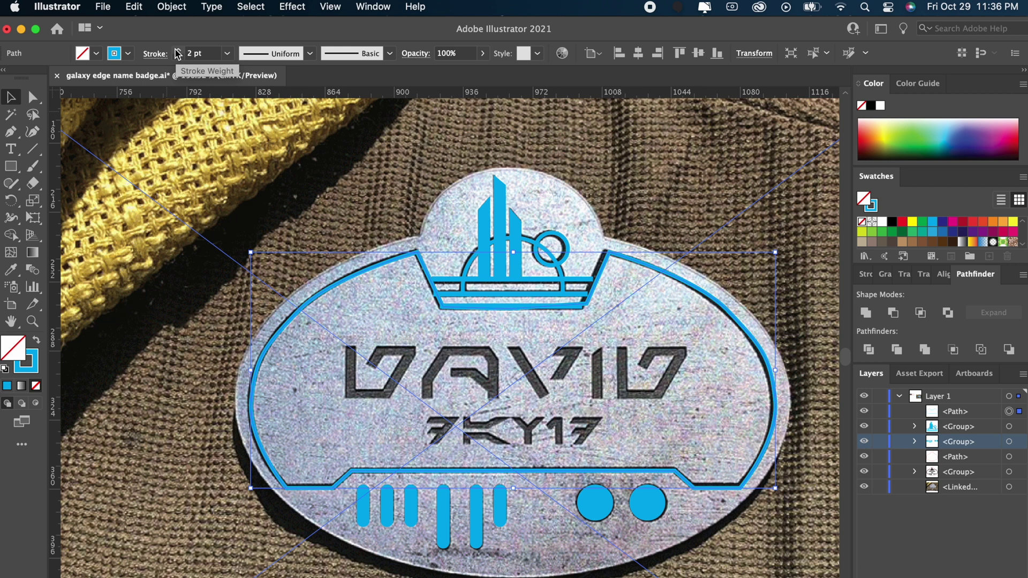
left_click(178, 50)
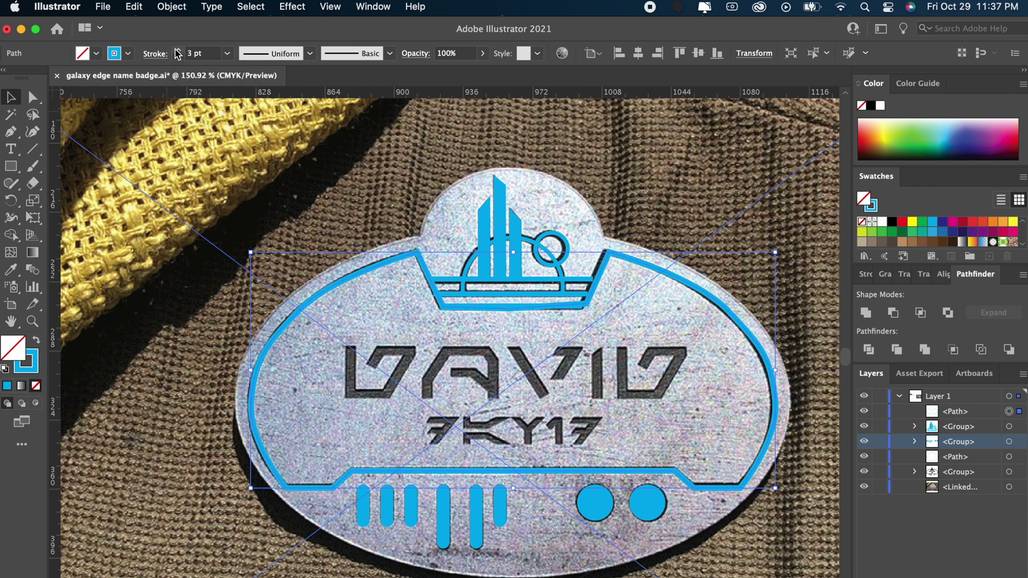
left_click(169, 7)
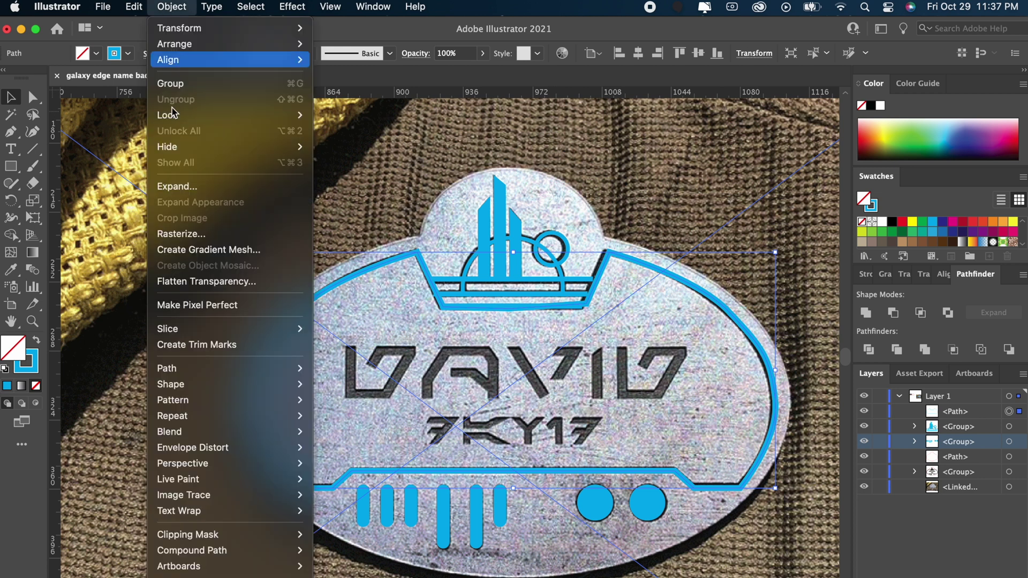
left_click(186, 185)
left_click(536, 426)
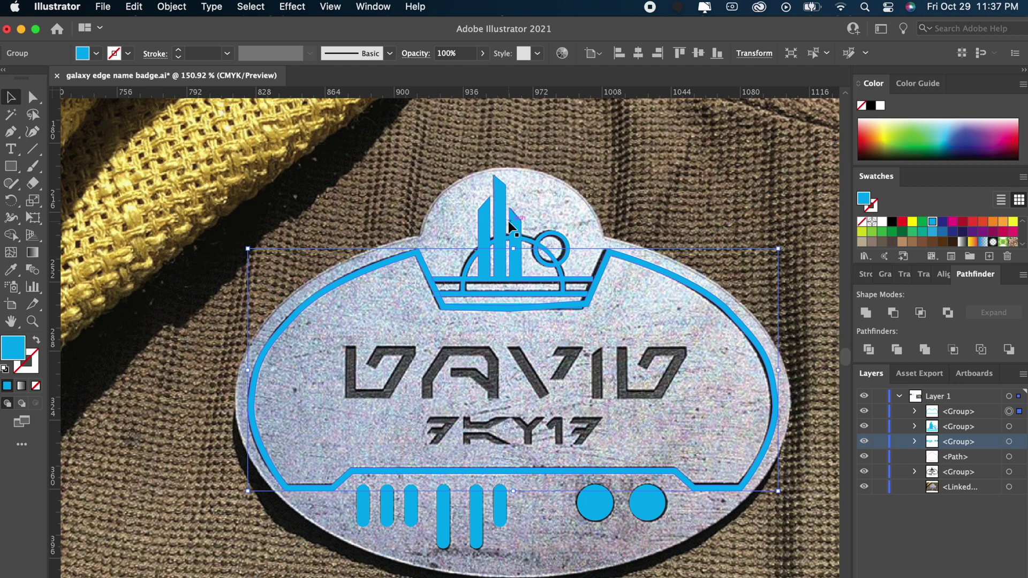
- Shift the upper right corner points of the emblem's upper two horizontal bars outward so both ends slant into the border
scroll(537, 284, "up", 5)
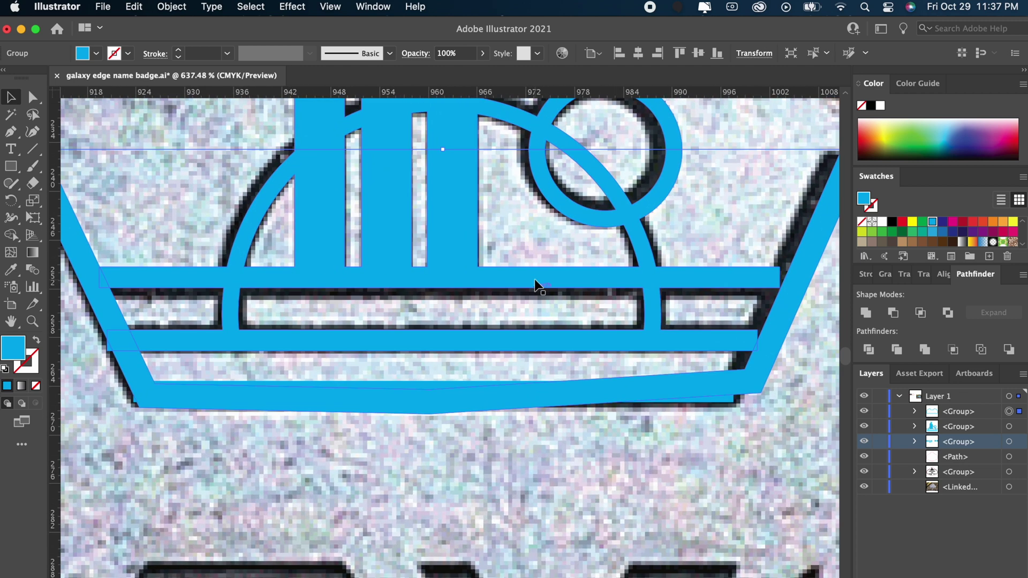
key("a")
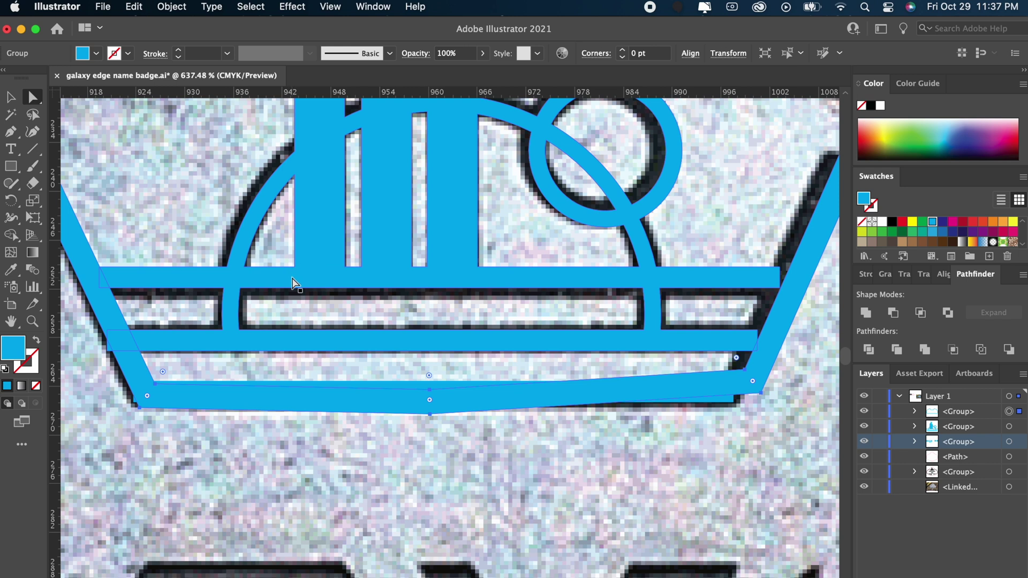
key("v")
left_click(294, 282)
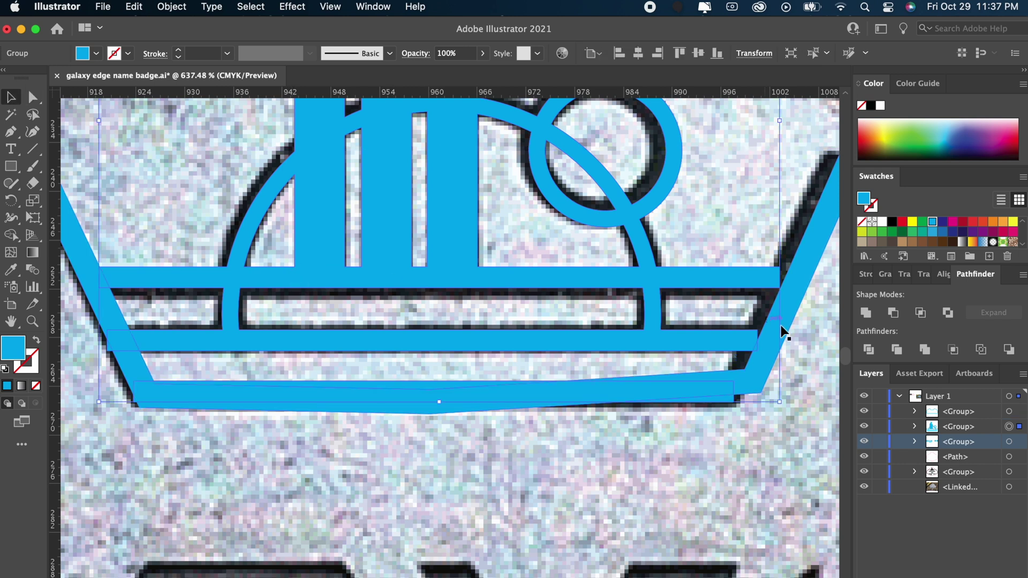
key("a")
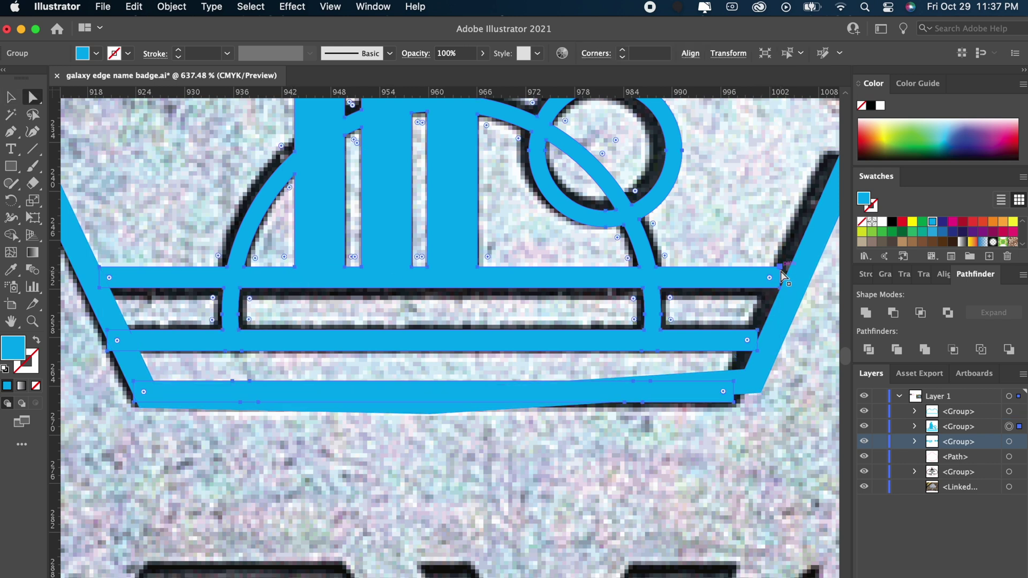
left_click(780, 269)
key("Right")
key("Right")
key("Right")
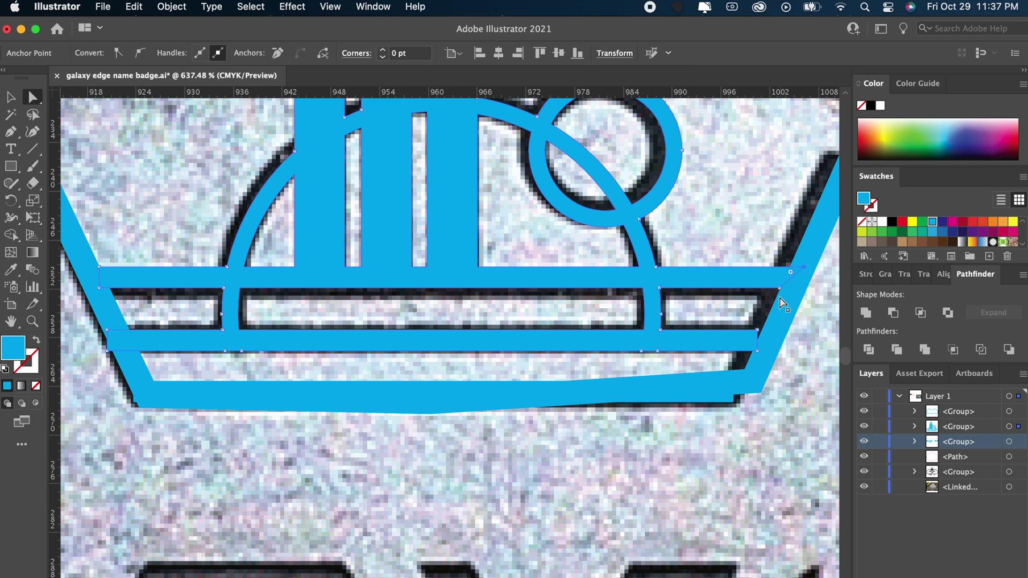
left_click_drag(779, 293, 760, 336)
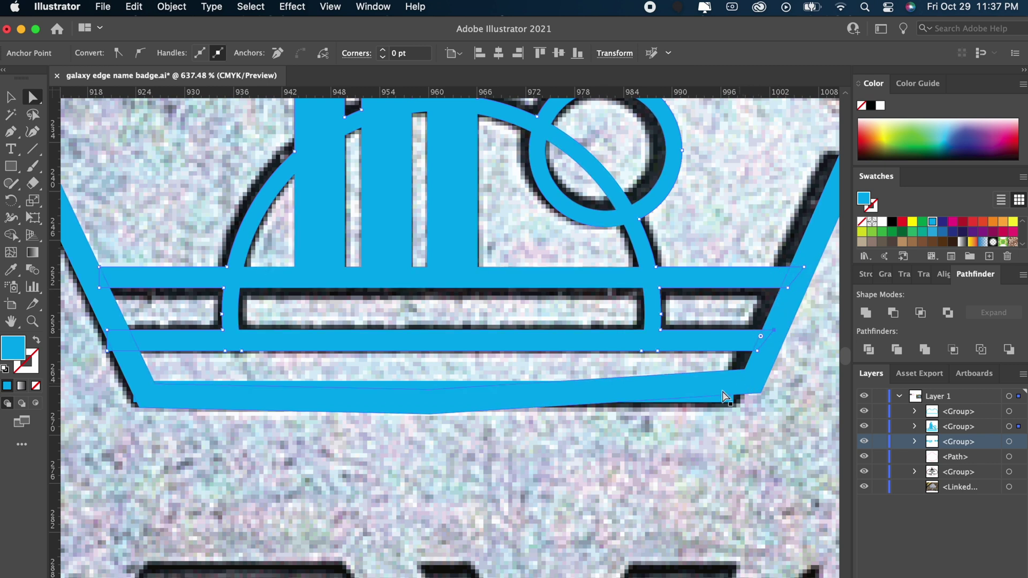
- Lower the outer and inner corner points at the right end of the border's notch to straighten its bottom edge
scroll(652, 400, "right", 2)
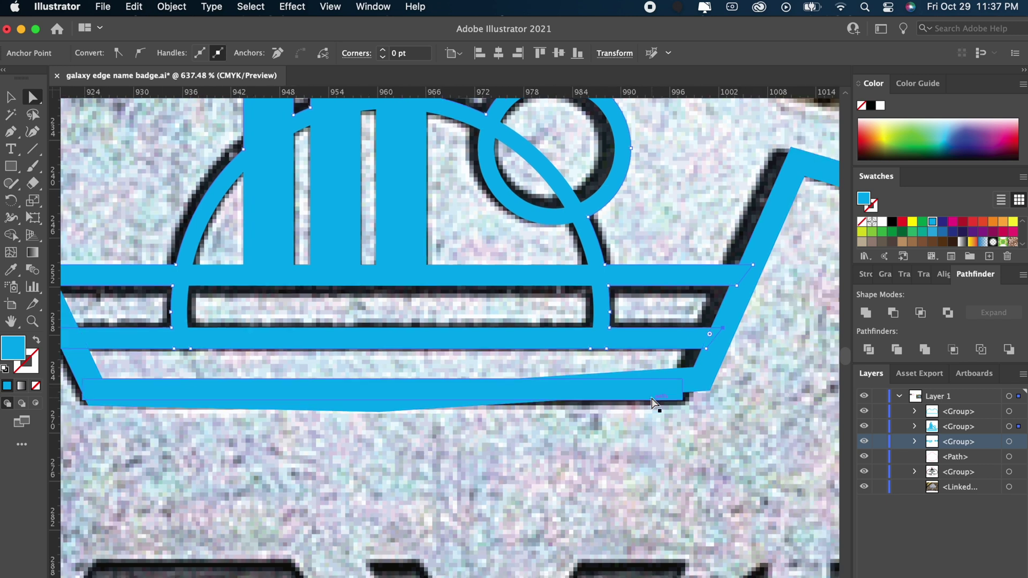
scroll(652, 400, "left", 3)
left_click(458, 397)
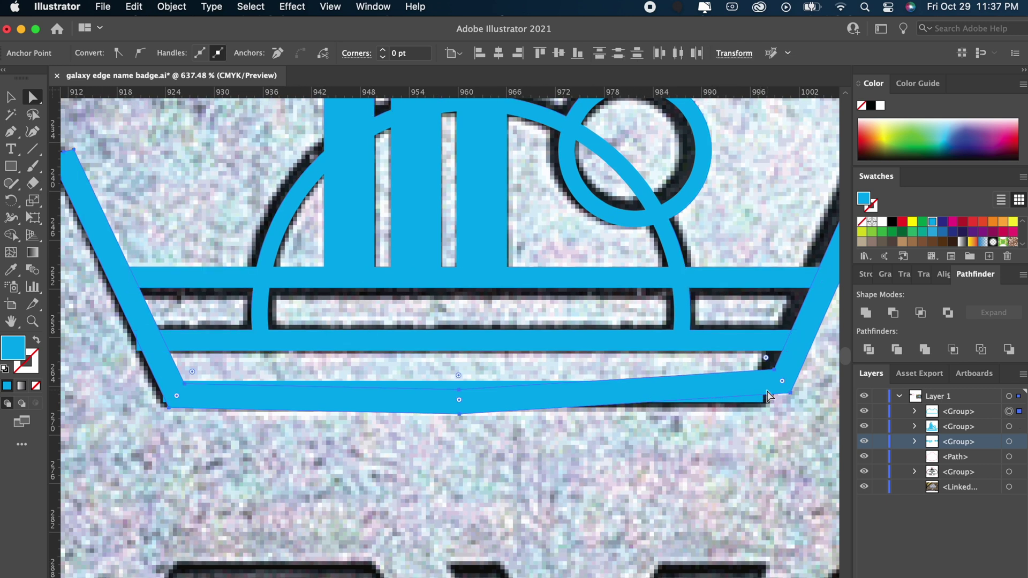
left_click(458, 390)
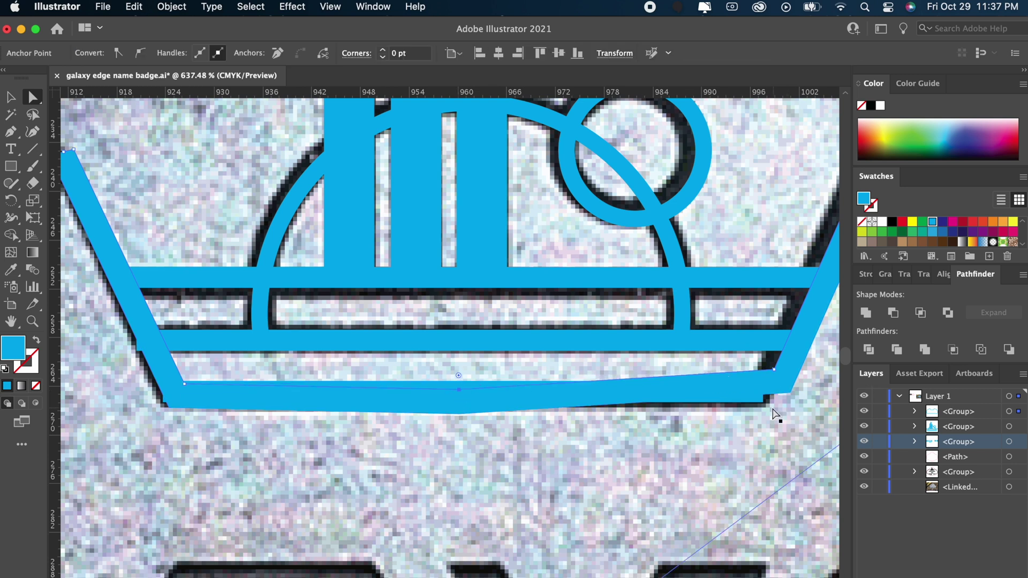
key("Down")
key("Down")
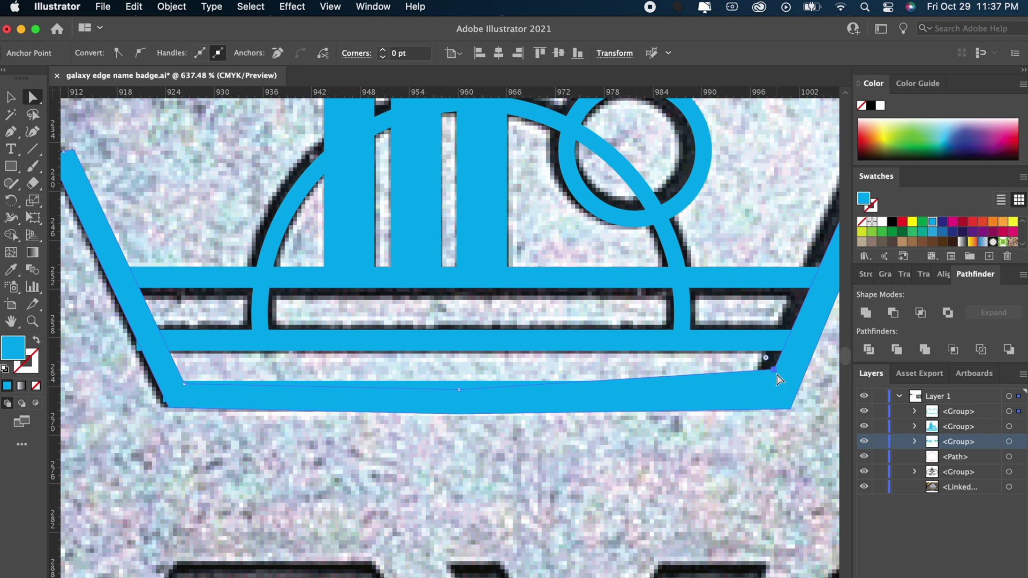
key("Down")
key("Down")
key("Up")
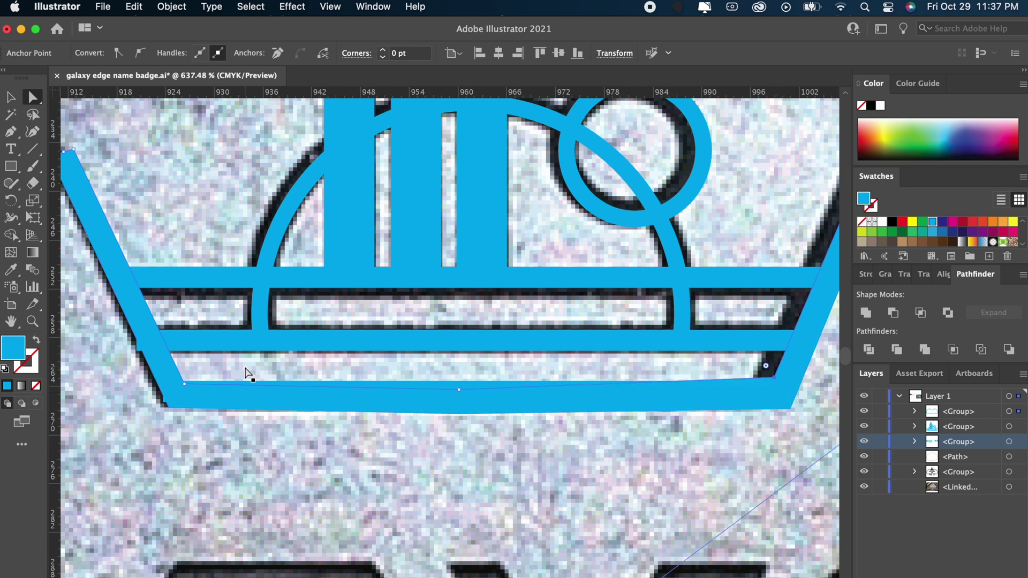
- Adjust the left corner points of the emblem's bars to follow the border's slant and lower the border's outer left notch corner slightly
left_click(139, 349)
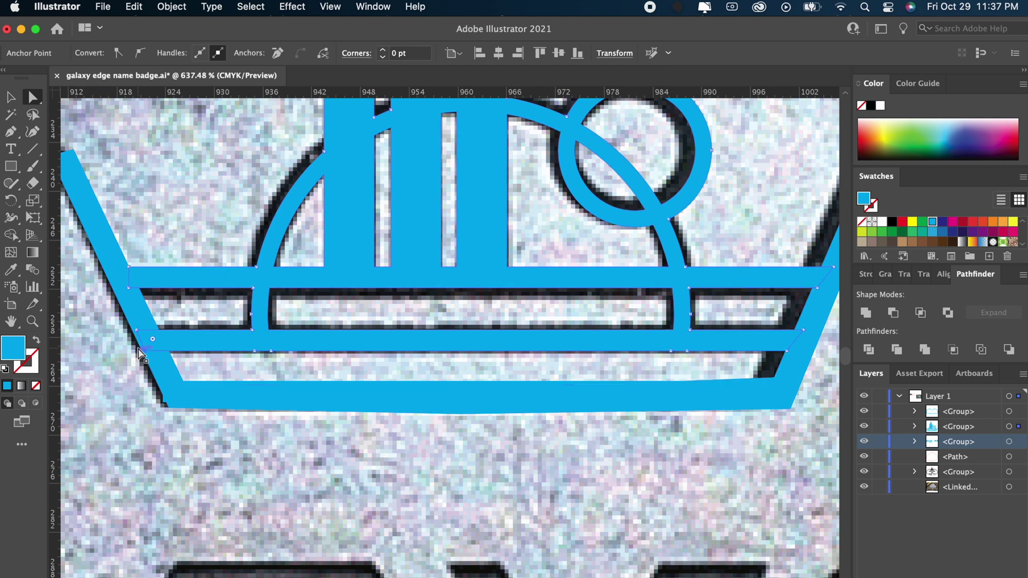
left_click(130, 268)
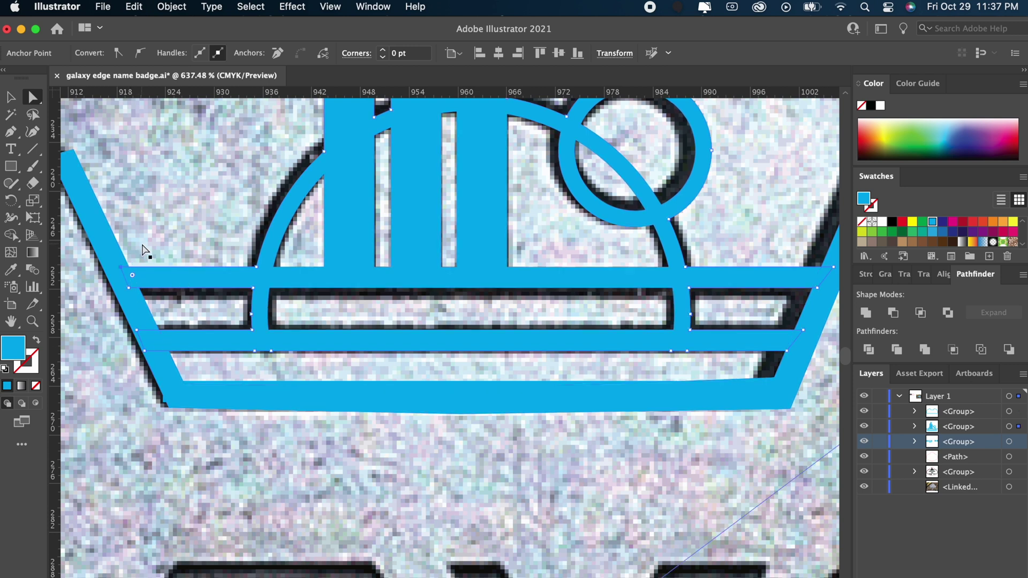
left_click(164, 402)
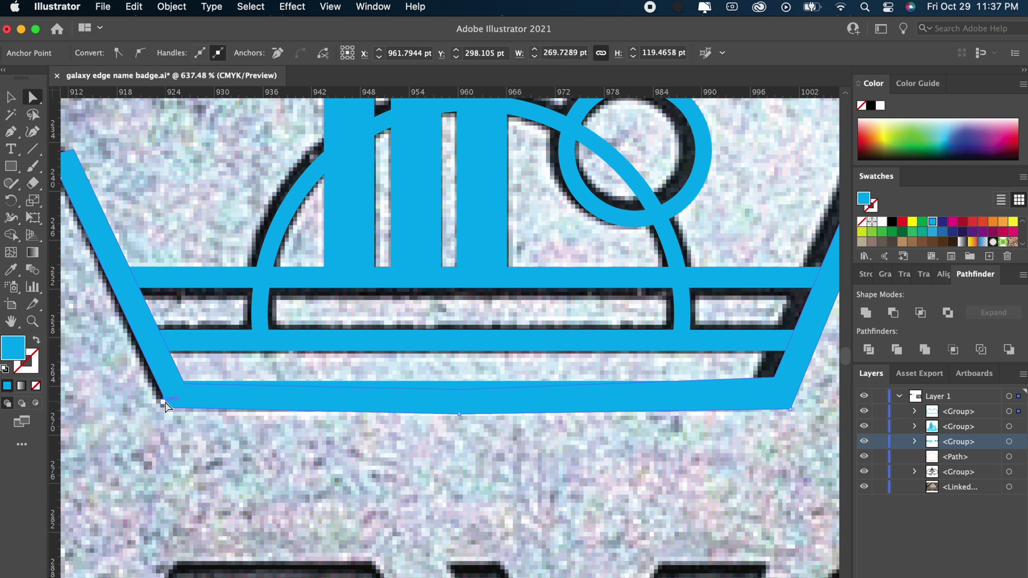
key("Right")
key("super+z")
left_click_drag(165, 407, 167, 409)
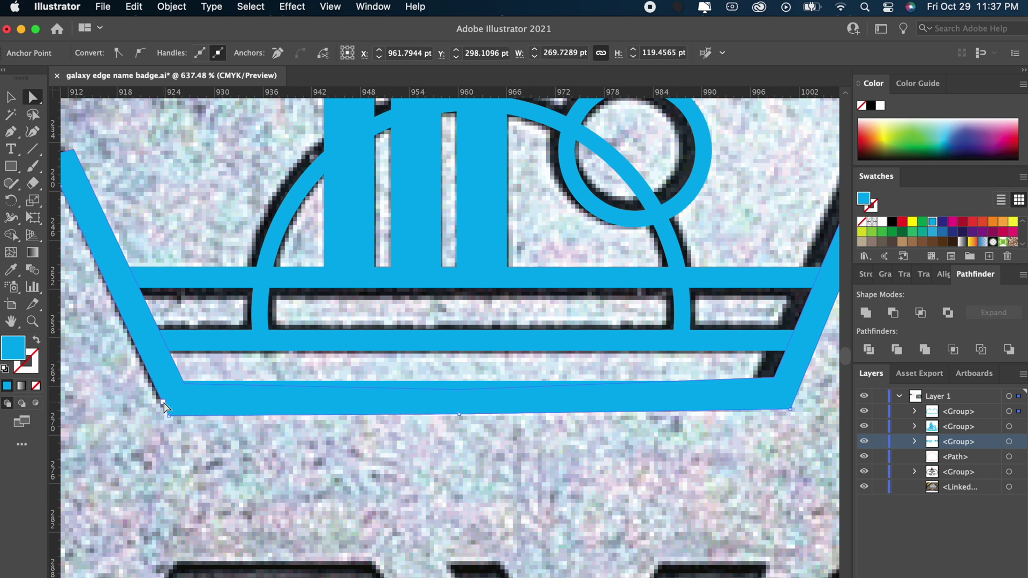
scroll(164, 406, "up", 4)
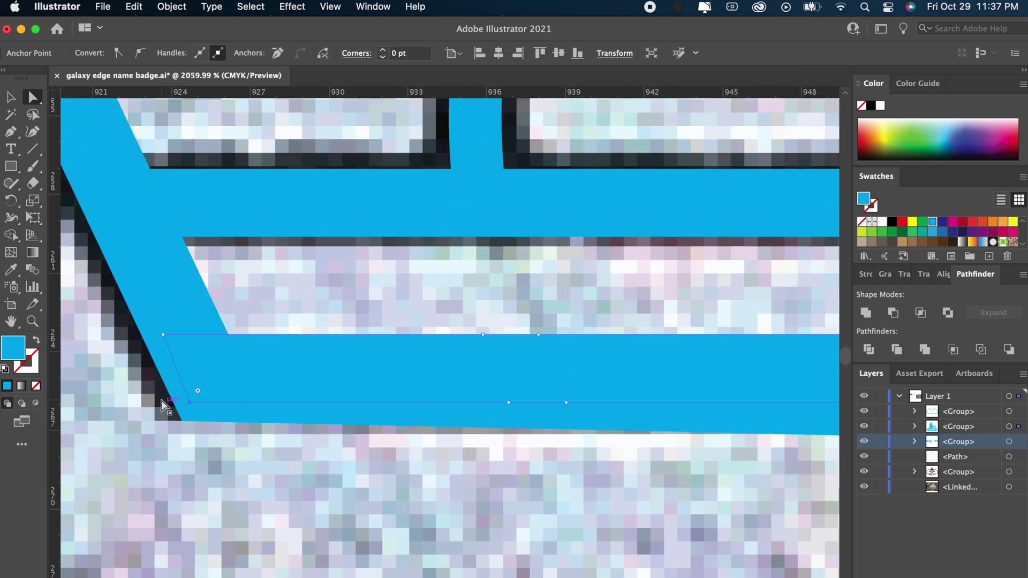
scroll(163, 403, "down", 6)
scroll(162, 406, "down", 2)
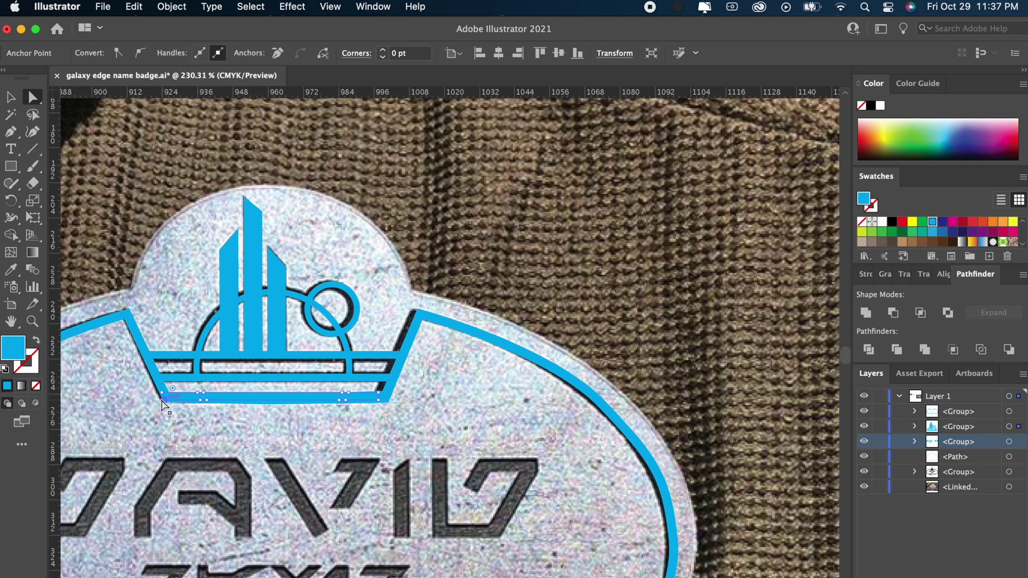
- Unite the skyline emblem and the inner border into one shape
key("v")
scroll(164, 406, "down", 3)
left_click(294, 323)
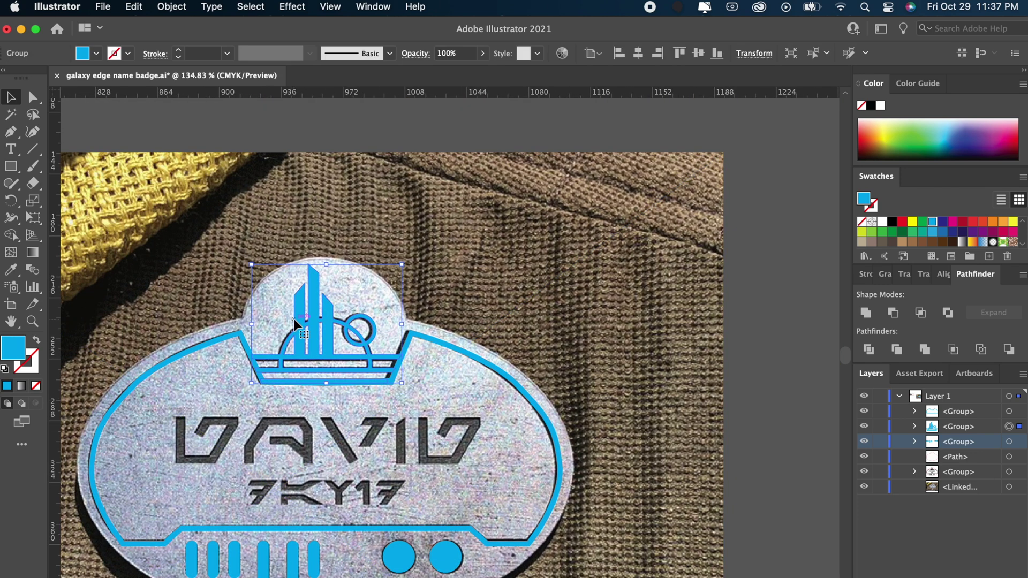
left_click(232, 339, "shift")
left_click(864, 316)
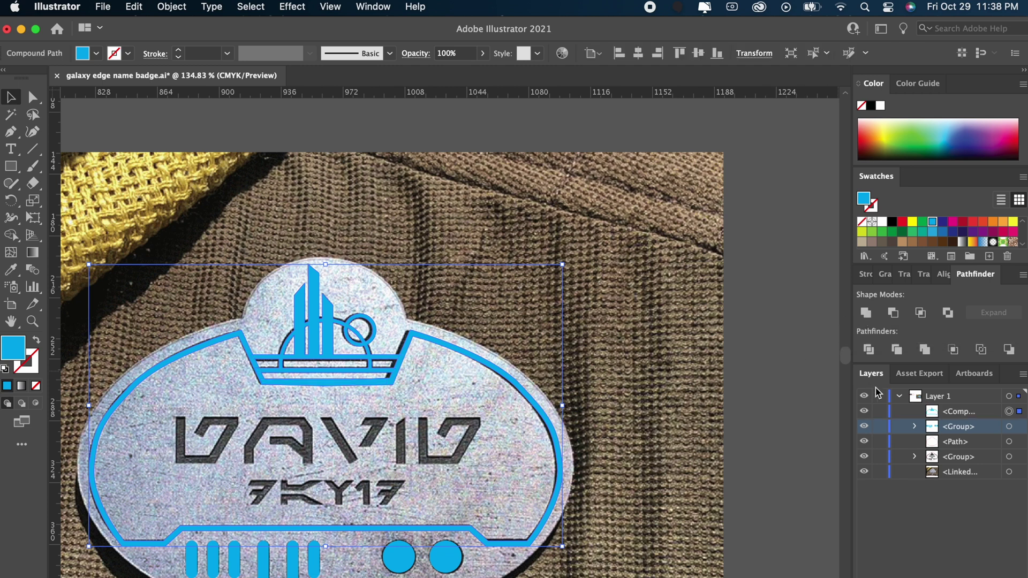
- Delete the linked reference photo from behind the traced badge artwork
left_click(912, 427)
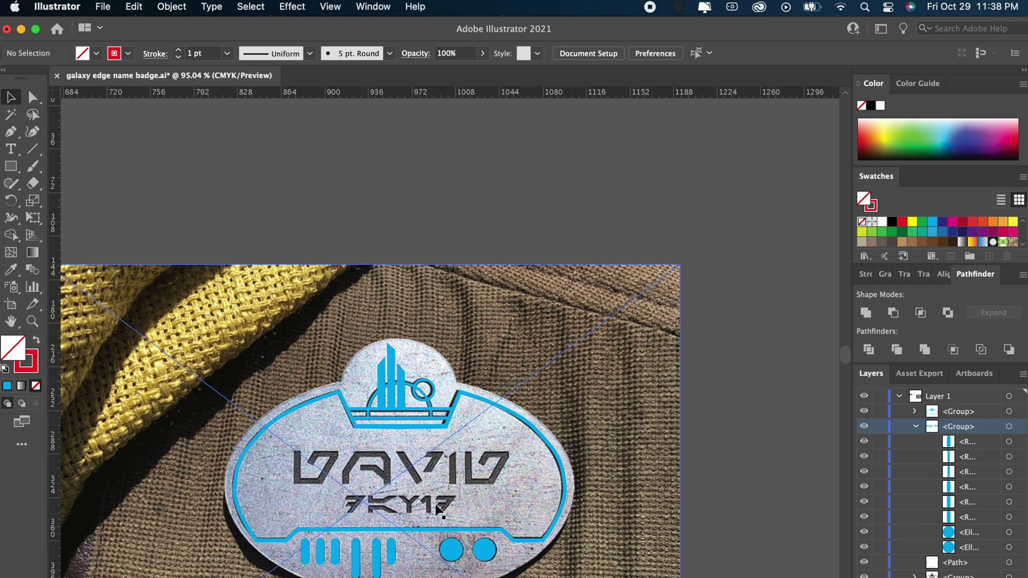
scroll(437, 508, "down", 5)
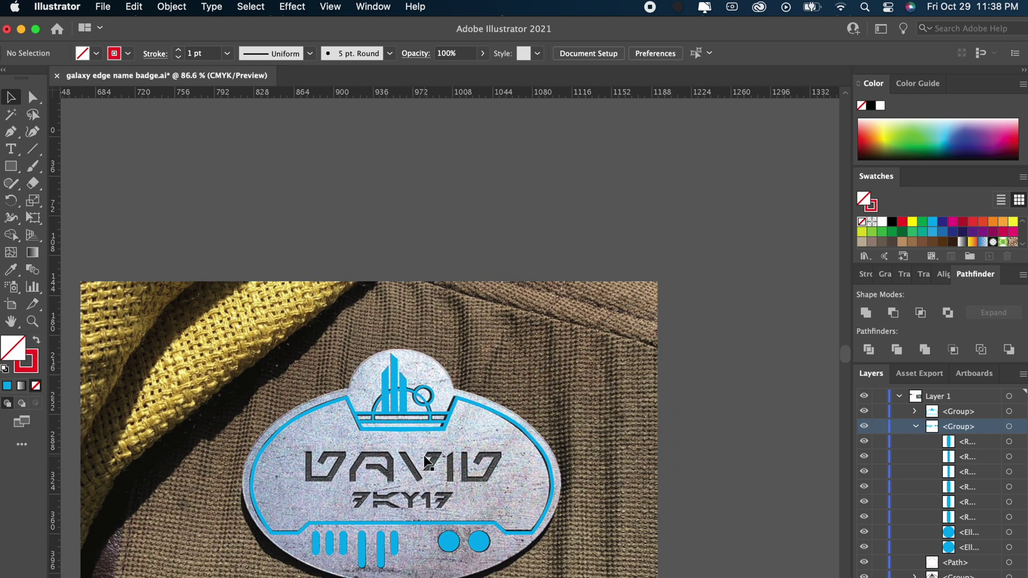
scroll(423, 455, "left", 3)
scroll(423, 455, "down", 1)
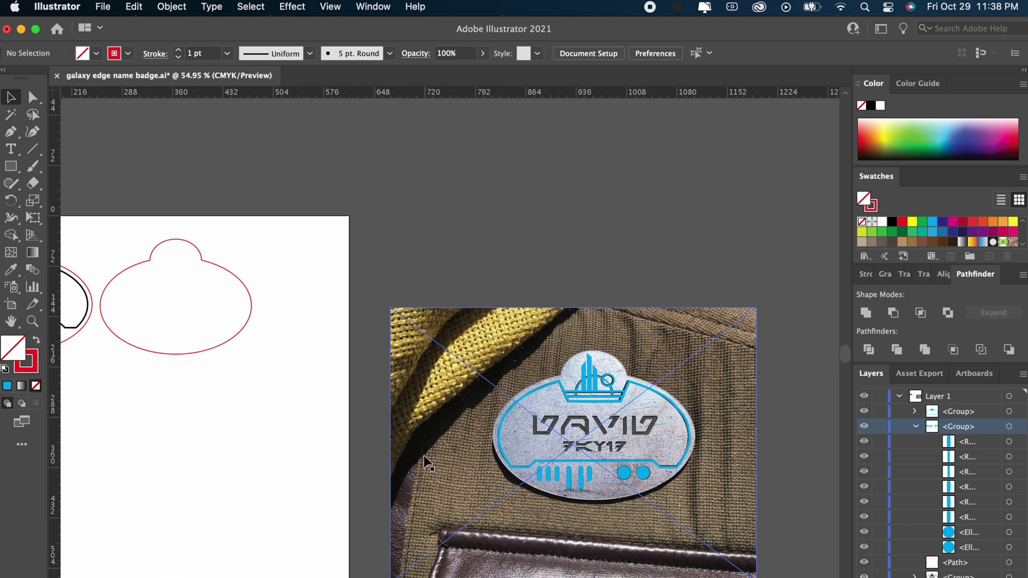
left_click(437, 426)
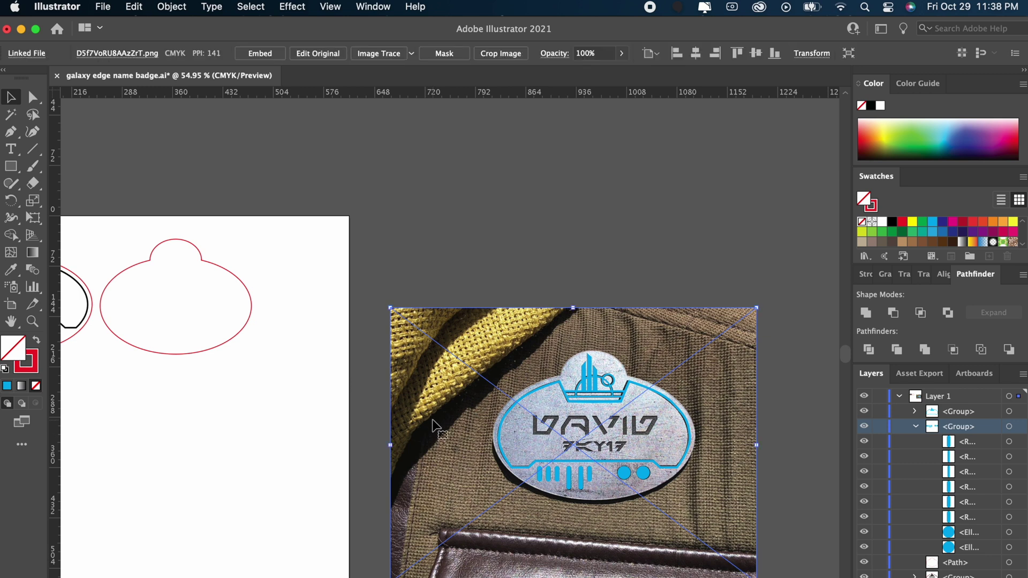
key("Delete")
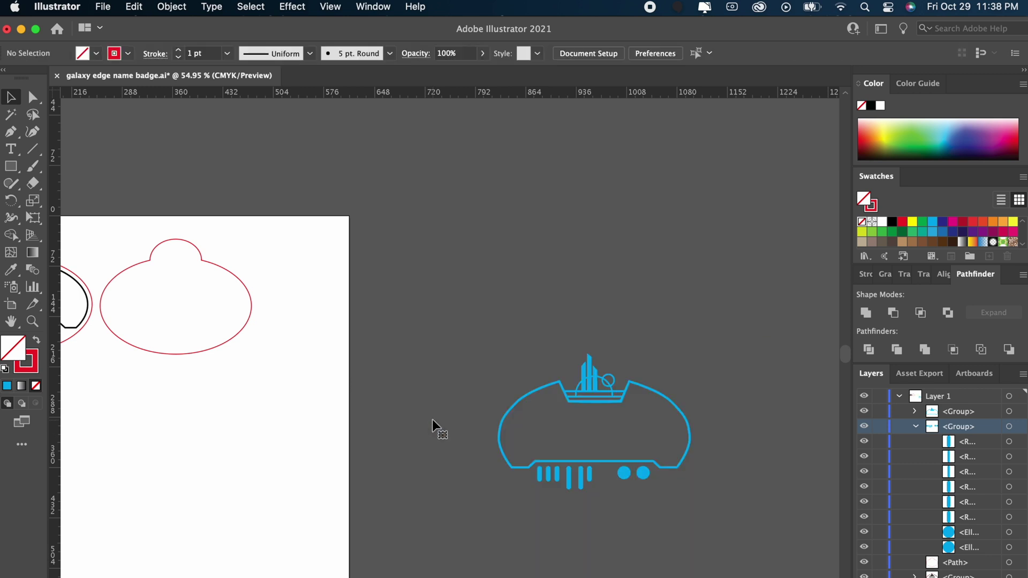
- Group all the blue badge artwork and fit it at reduced size inside the empty red outline on the artboard
left_click_drag(477, 321, 717, 554)
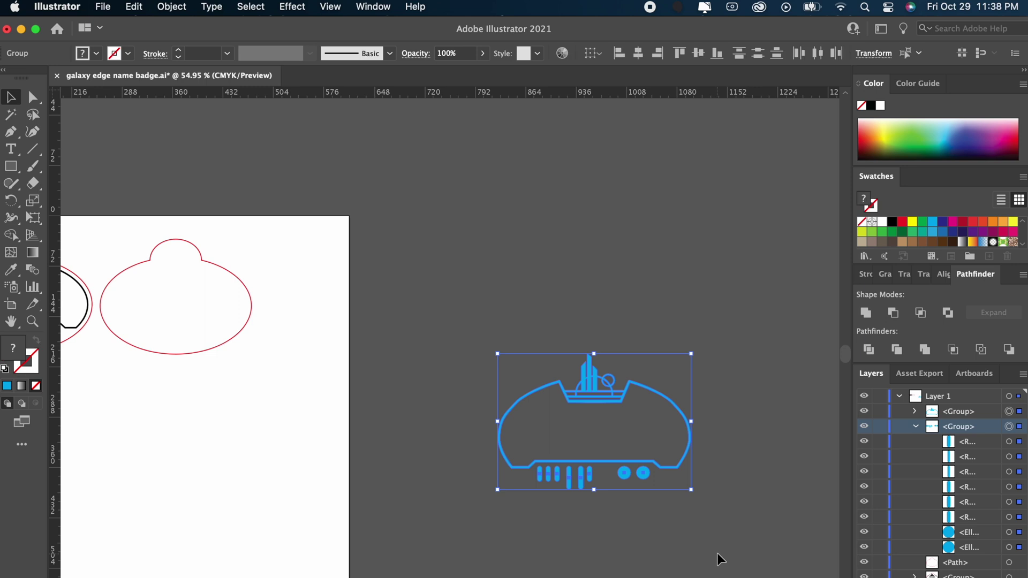
key("super+g")
scroll(670, 510, "left", 1)
scroll(669, 509, "left", 2)
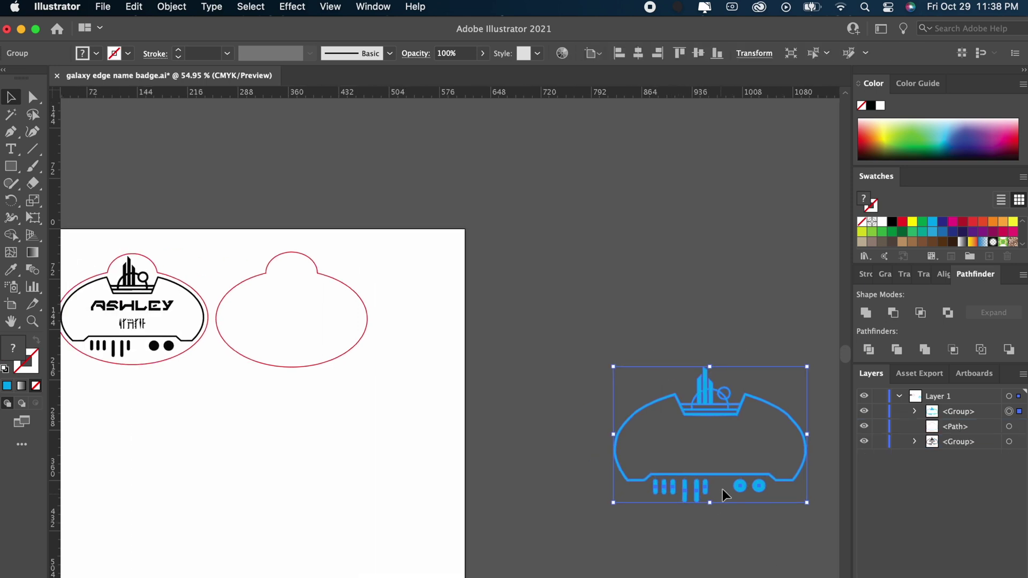
left_click_drag(719, 477, 320, 362)
scroll(320, 361, "up", 5)
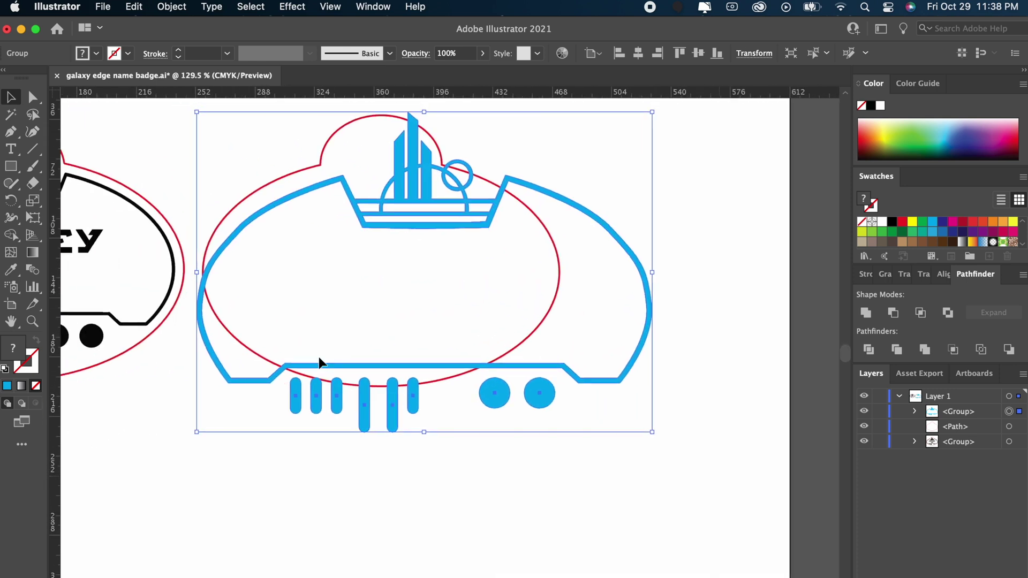
left_click_drag(651, 431, 471, 342)
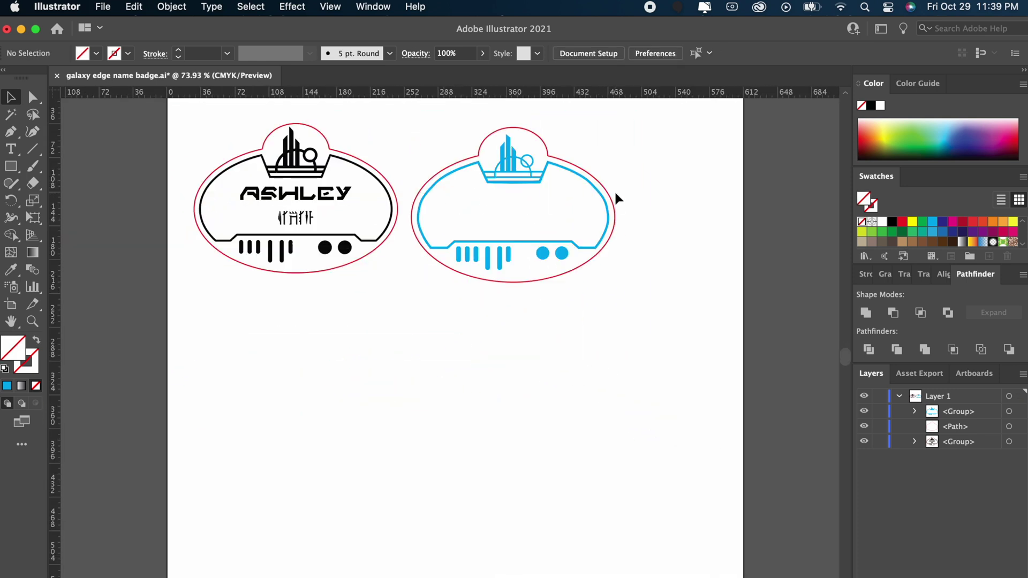
- Add the badge wearer's first name as capital-letter text in Aurebesh_english Regular on the empty area below the badges
key("t")
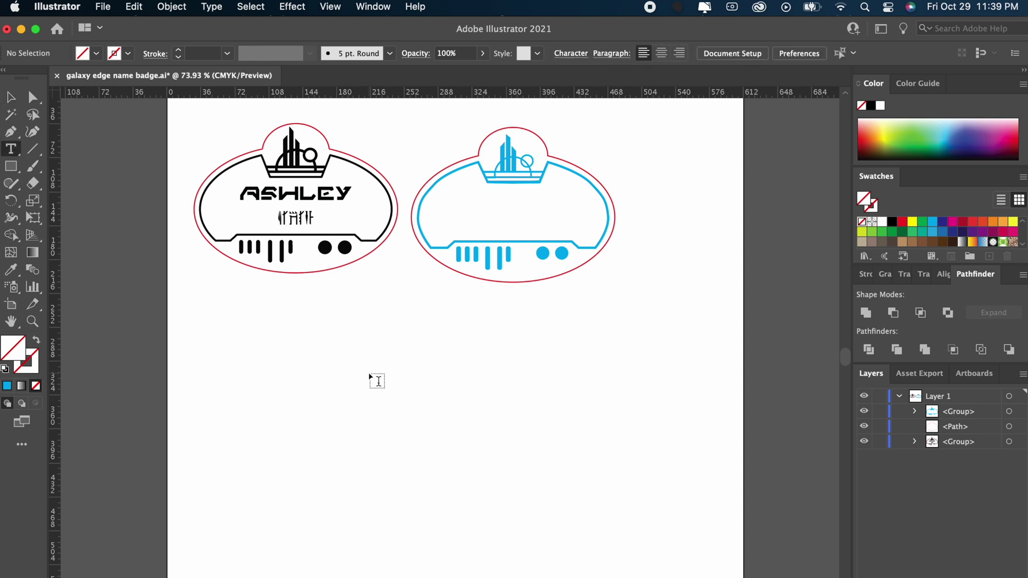
left_click(369, 372)
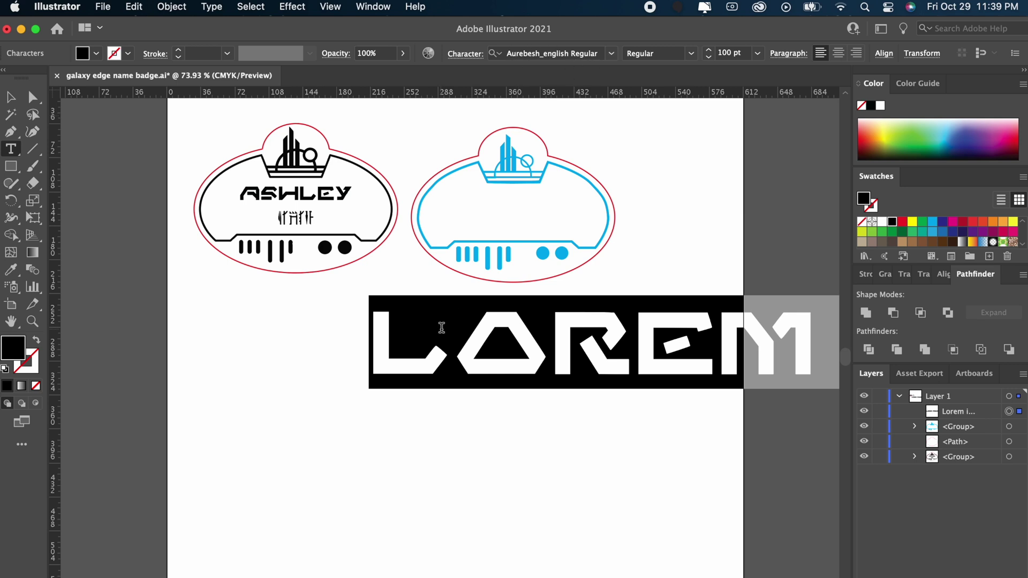
type("ASH")
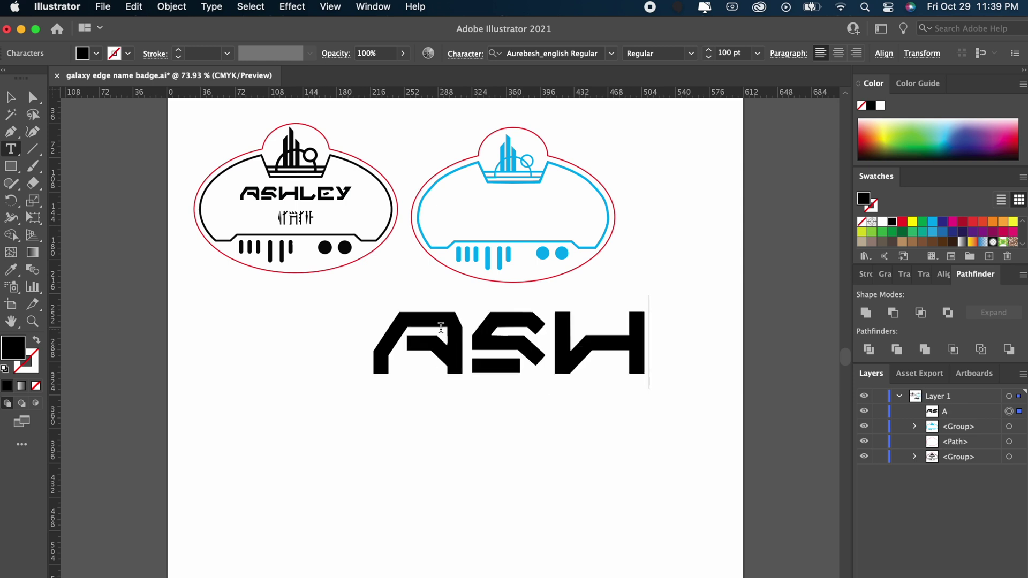
type("LEY")
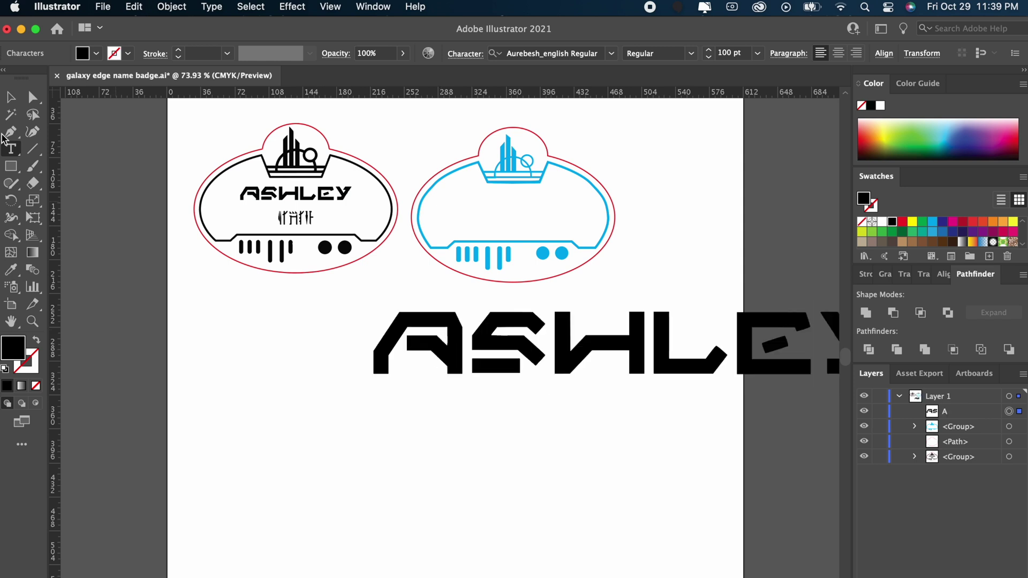
left_click(8, 101)
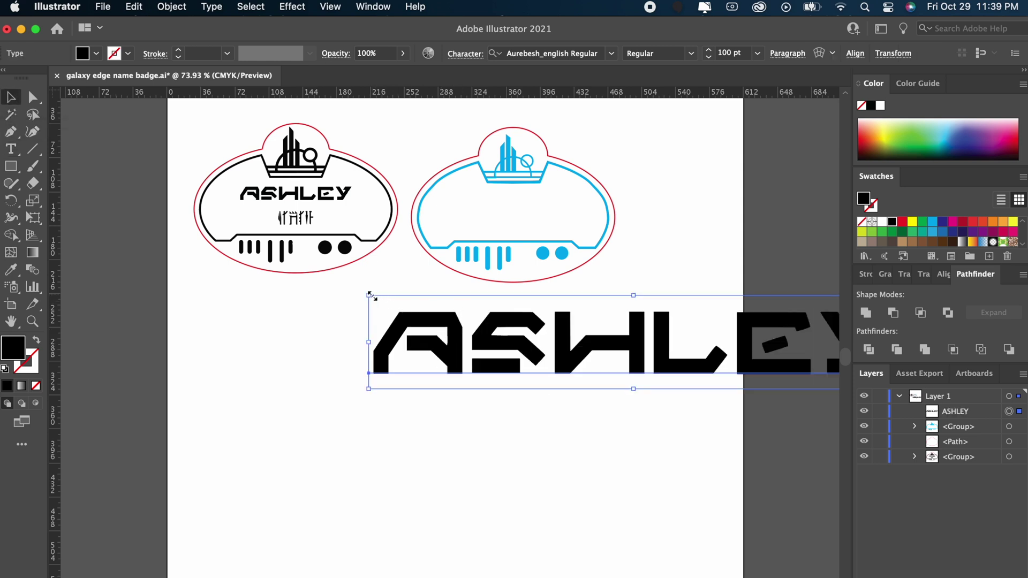
- Scale the name text down and centre it inside the blue badge below the skyline emblem
left_click_drag(368, 295, 554, 354)
left_click_drag(726, 376, 450, 370)
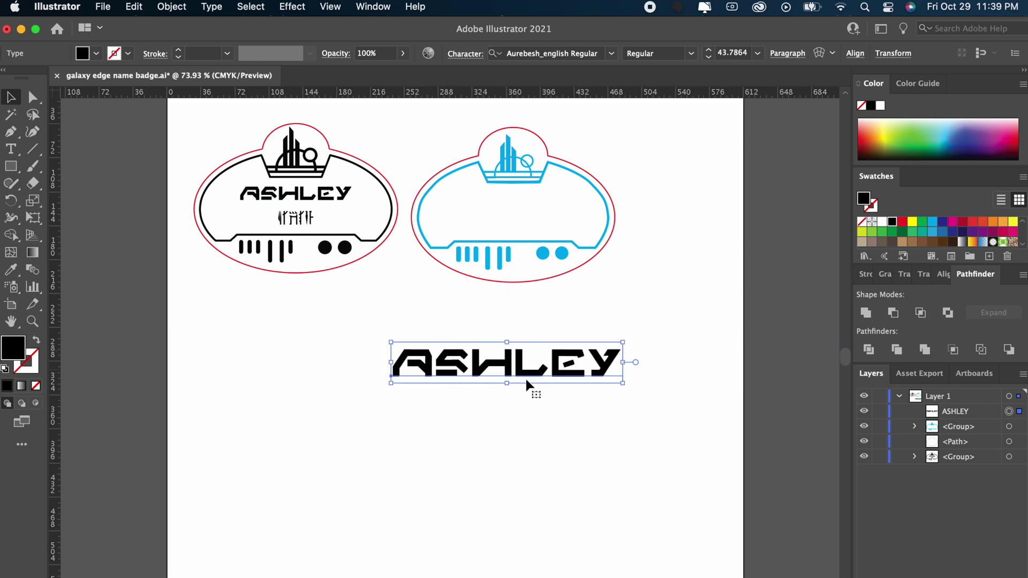
left_click_drag(626, 386, 549, 367)
left_click_drag(470, 357, 536, 206)
left_click(665, 311)
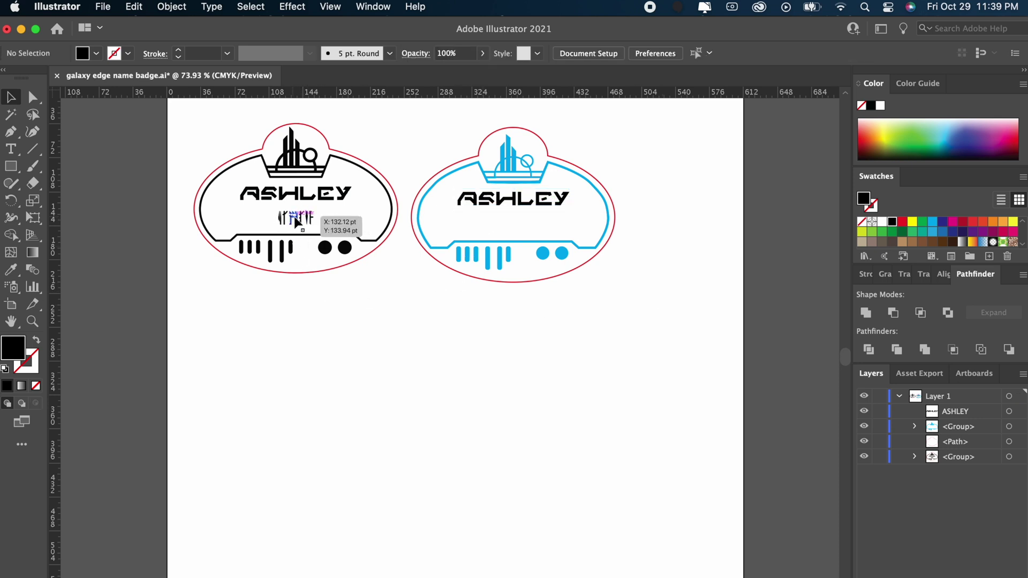
- Add the same name as a second text in the Mandalorian font, scaled small and centred beneath the first name in the blue badge
key("t")
left_click(432, 333)
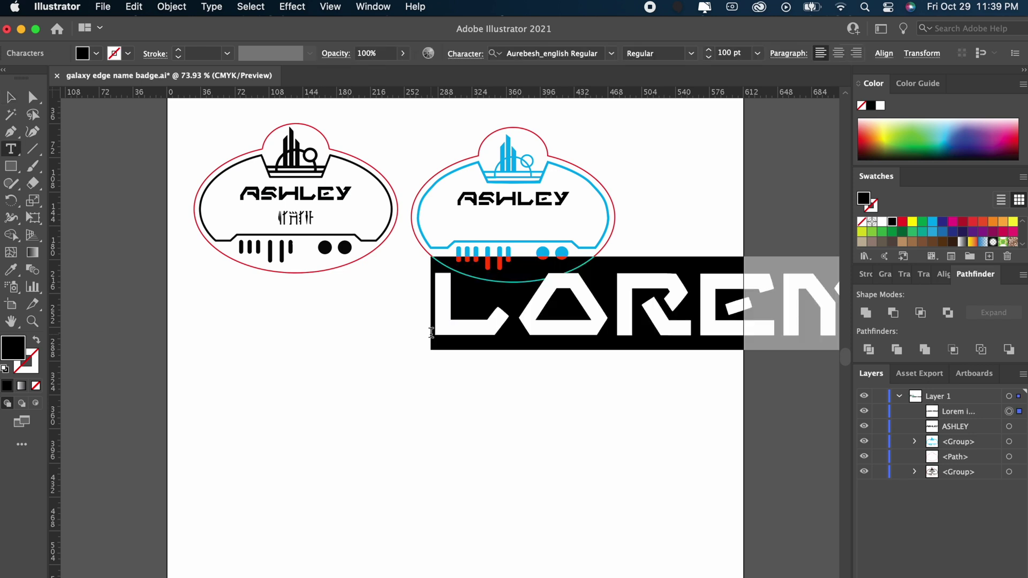
type("ASHLE")
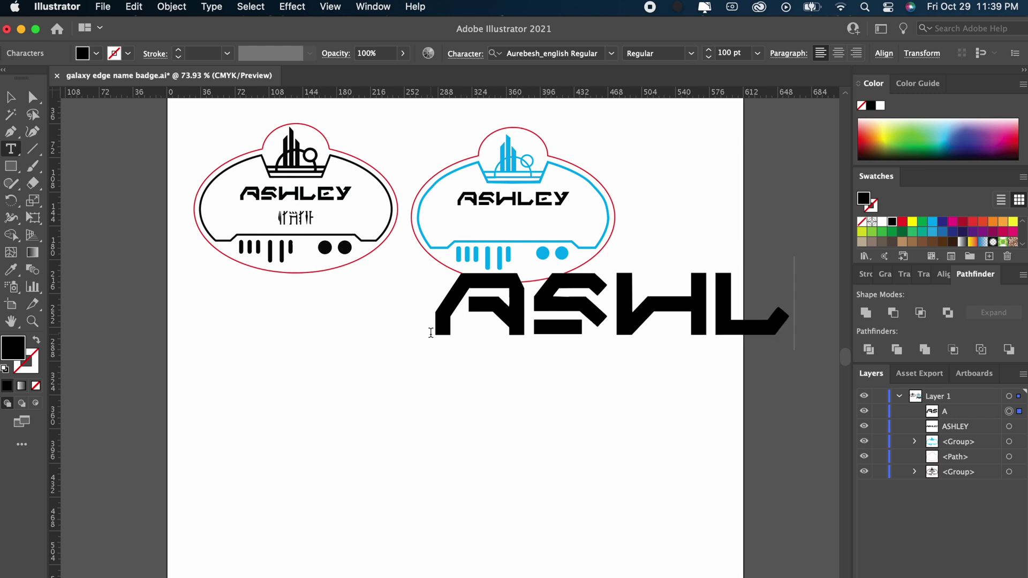
key("super+a")
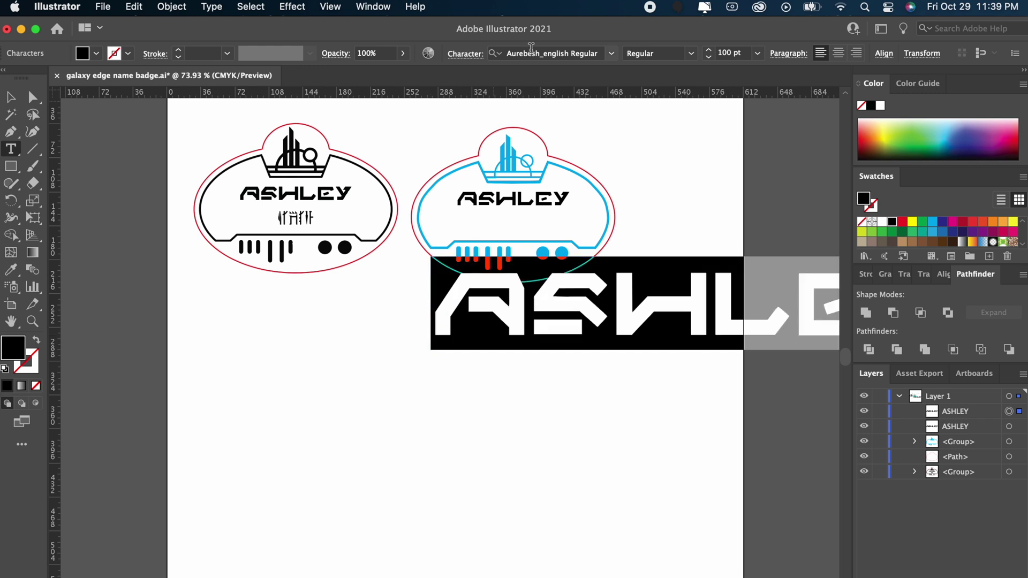
left_click(532, 53)
type("MAN")
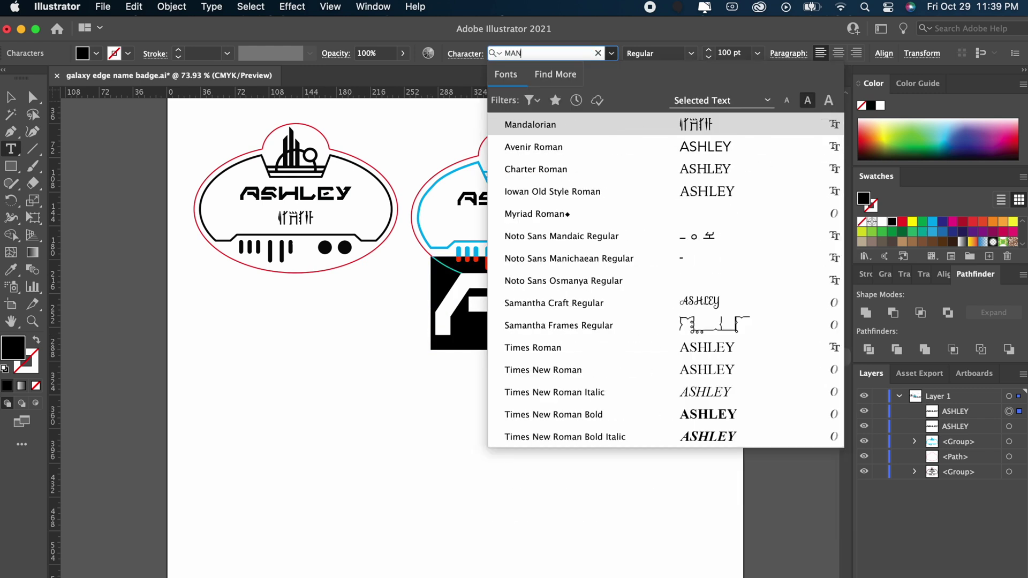
left_click(555, 124)
key("Escape")
left_click_drag(688, 377, 492, 271)
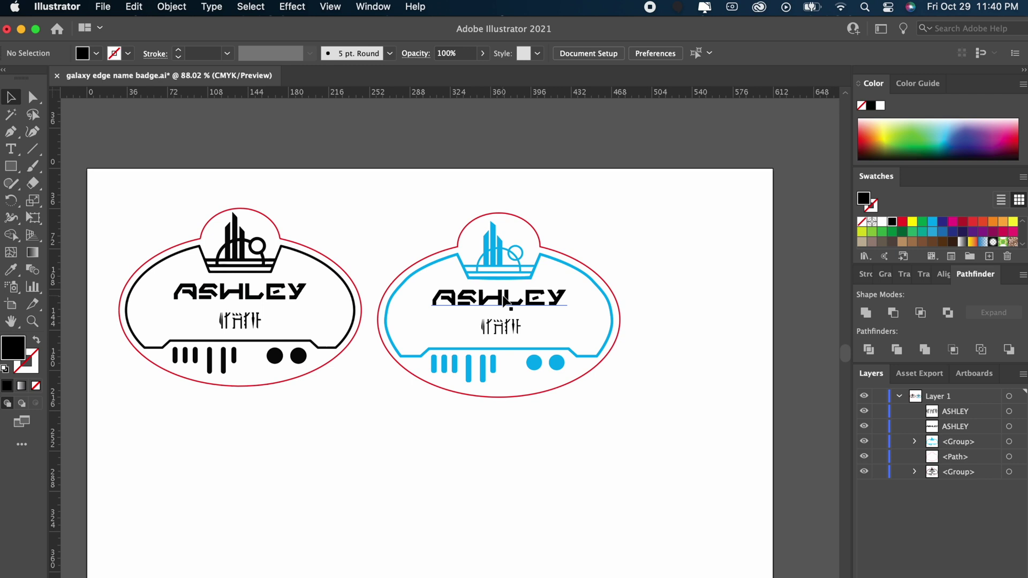
- Convert both name texts in the blue badge to outlines
left_click_drag(505, 301, 506, 327)
left_click(251, 7)
mouse_move(217, 5)
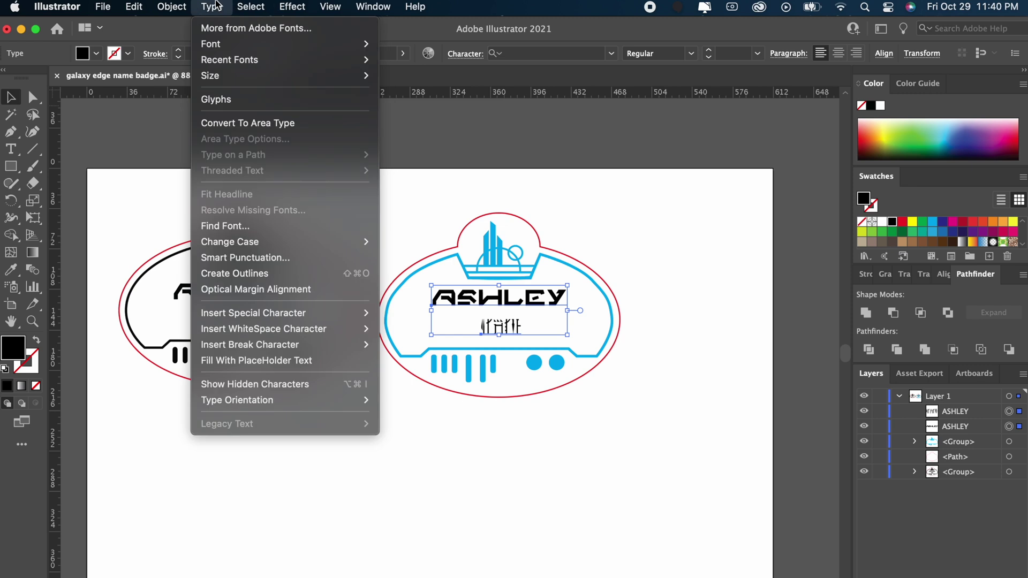
left_click(222, 272)
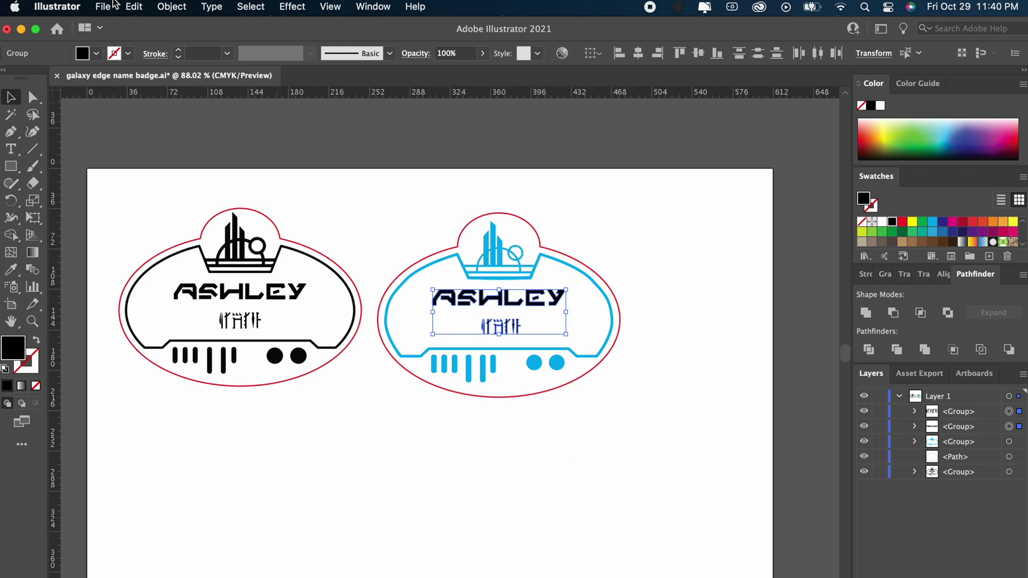
- Save a copy as the Adobe PDF "galaxy edge name badge copy.pdf" with Preserve Illustrator Editing Capabilities turned off
left_click(102, 6)
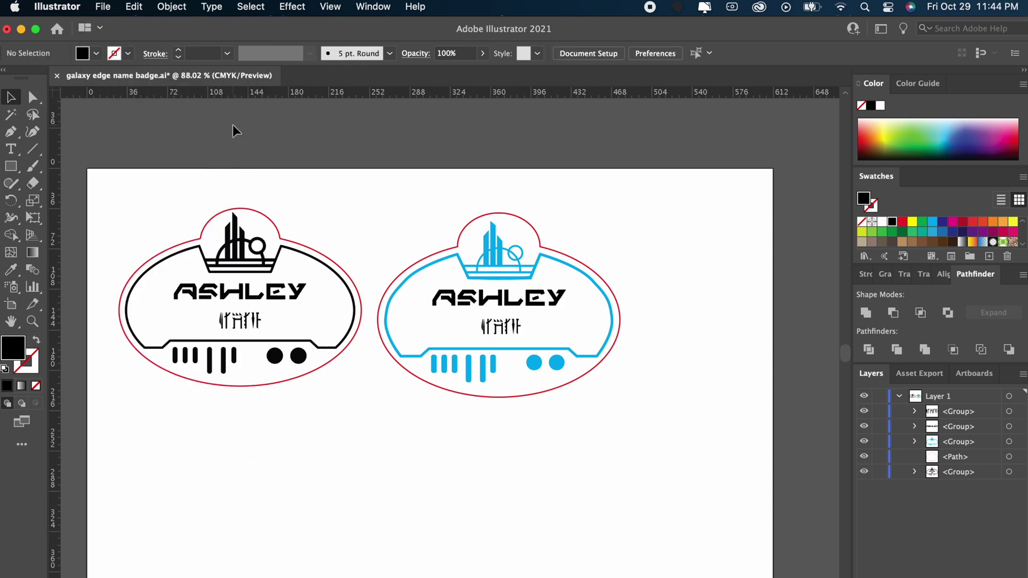
left_click(103, 7)
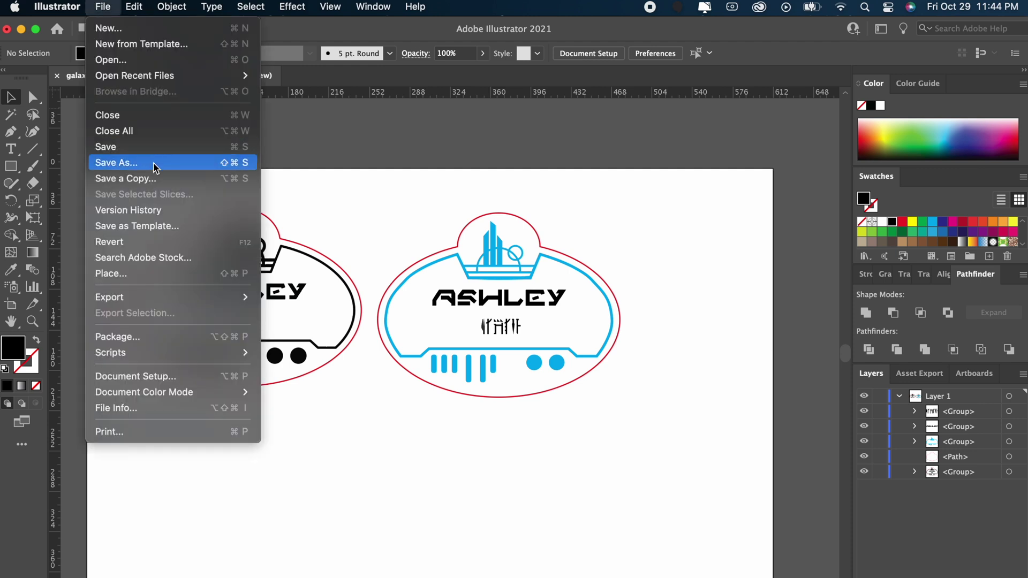
left_click(155, 178)
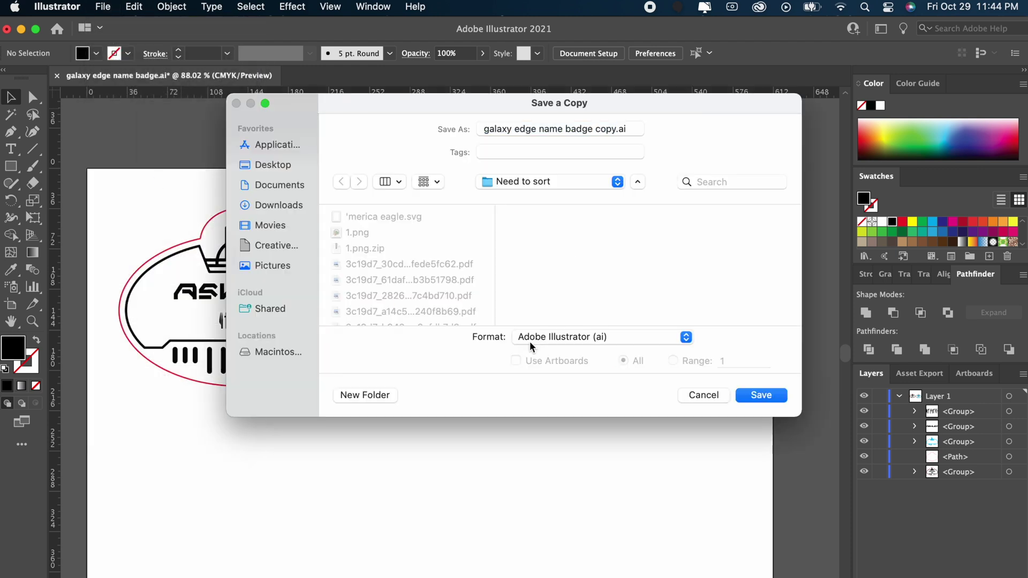
left_click(531, 338)
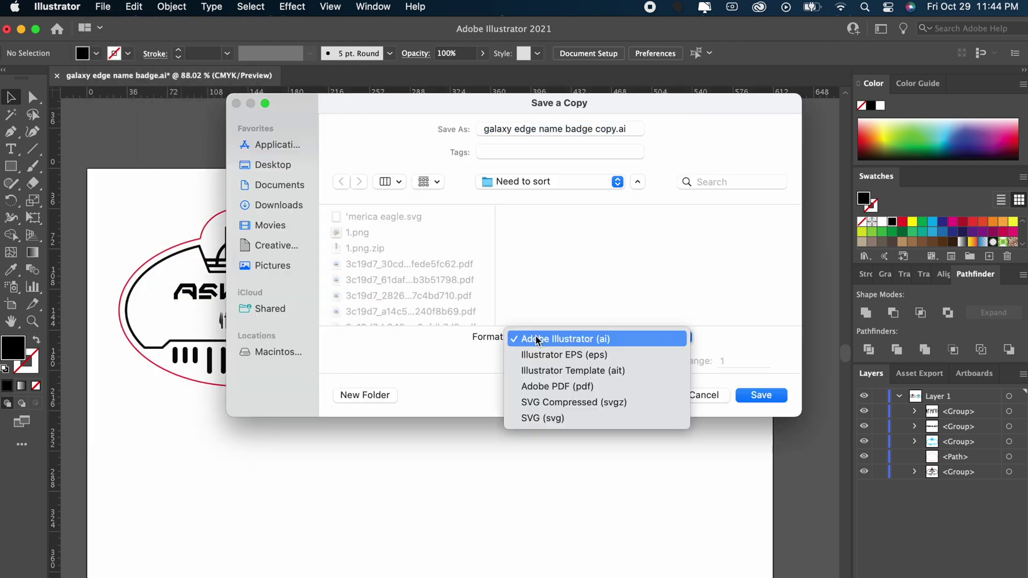
left_click(555, 393)
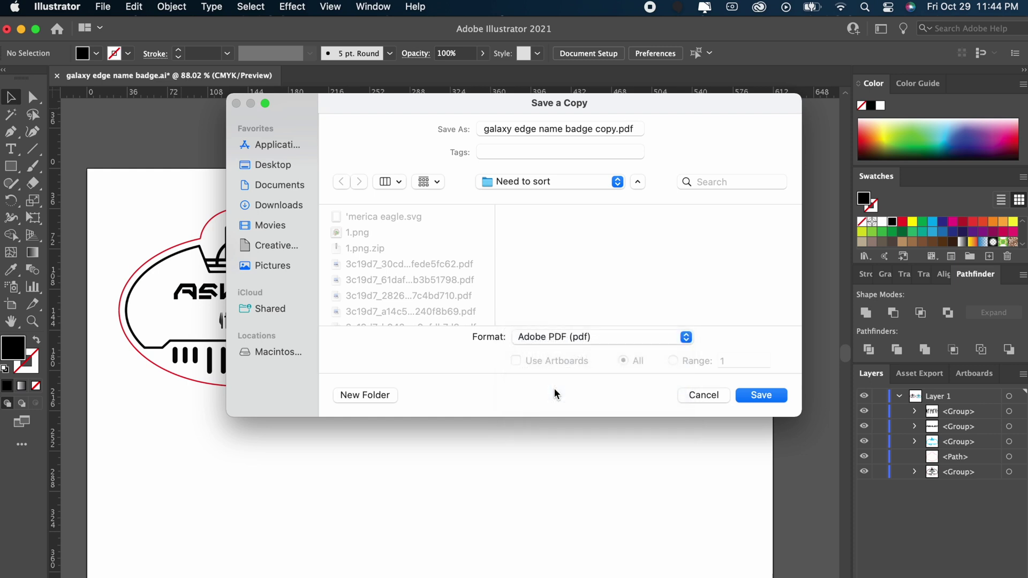
left_click(776, 400)
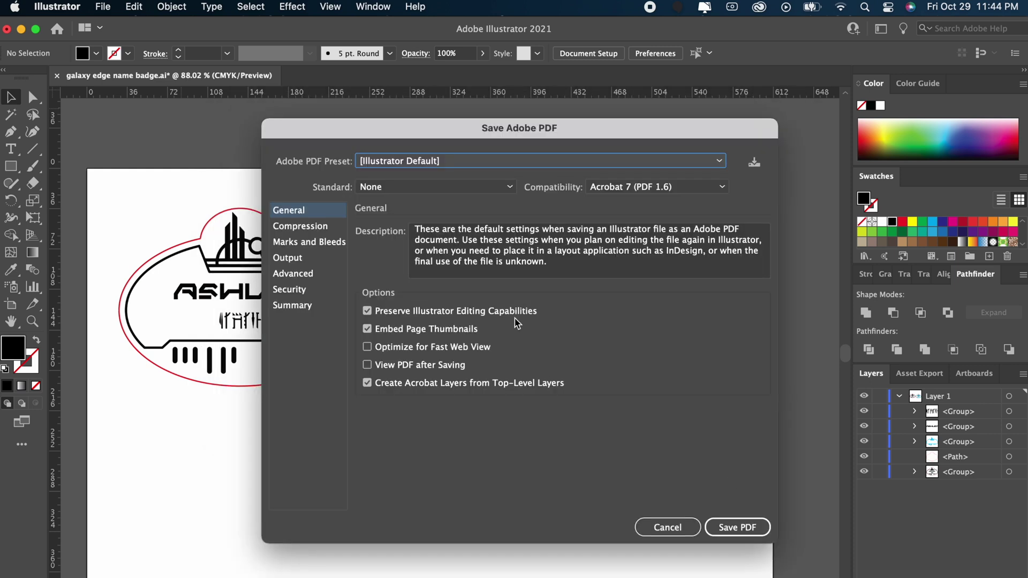
left_click(367, 311)
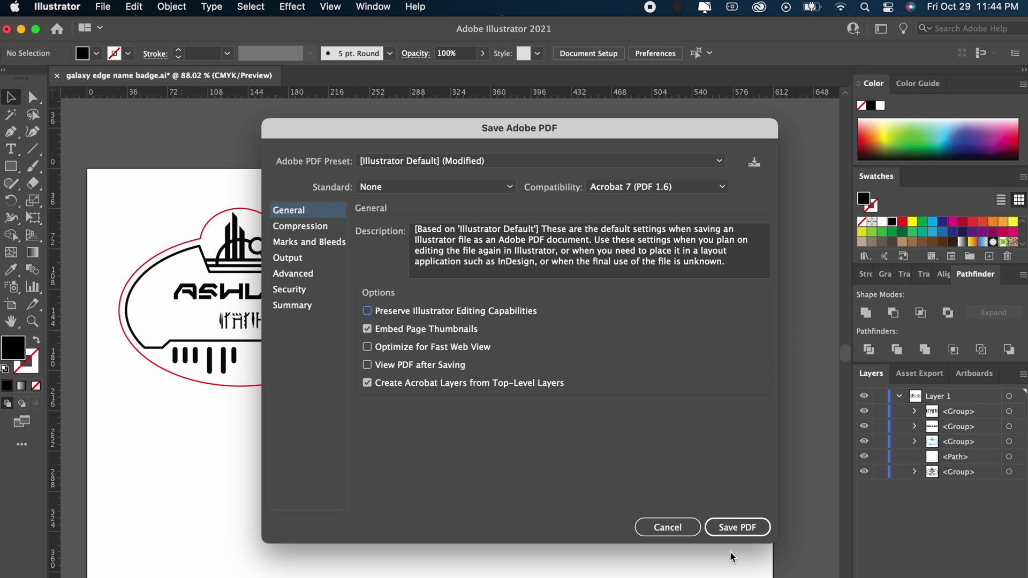
left_click(726, 530)
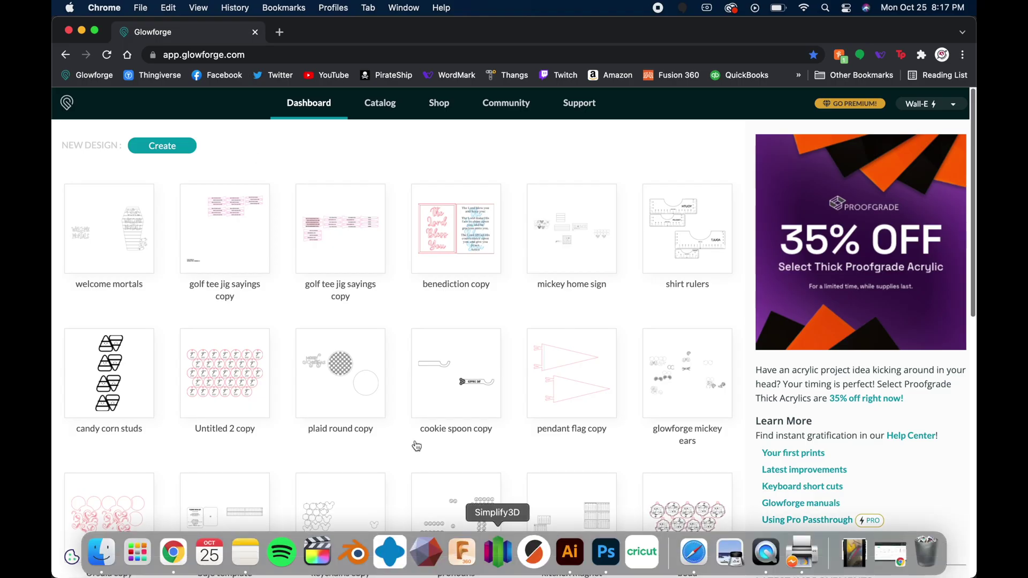
- Switch to the Glowforge app and create a design by uploading "galaxy edge name badge copy.pdf" from the Desktop
left_click(174, 146)
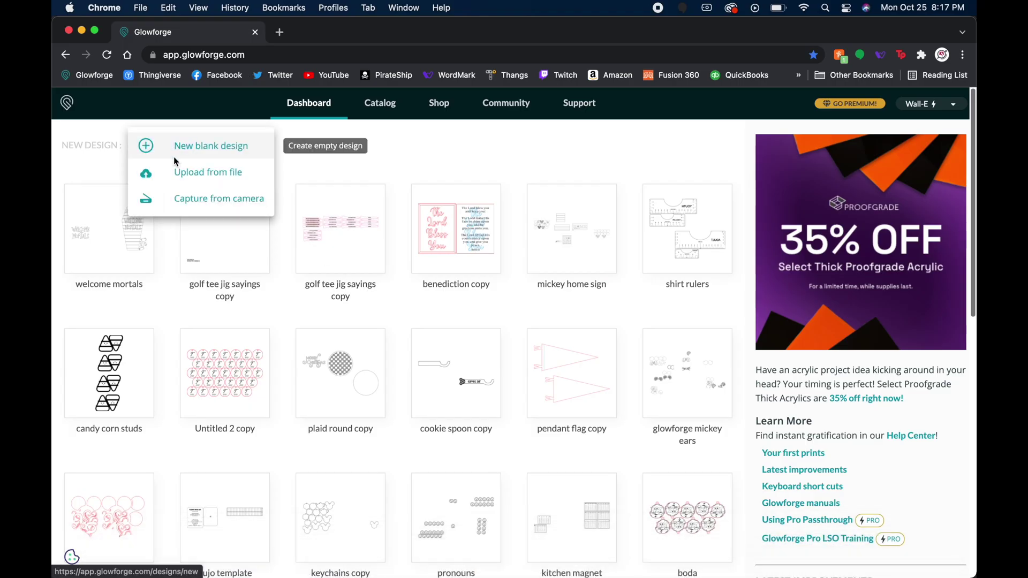
left_click(201, 185)
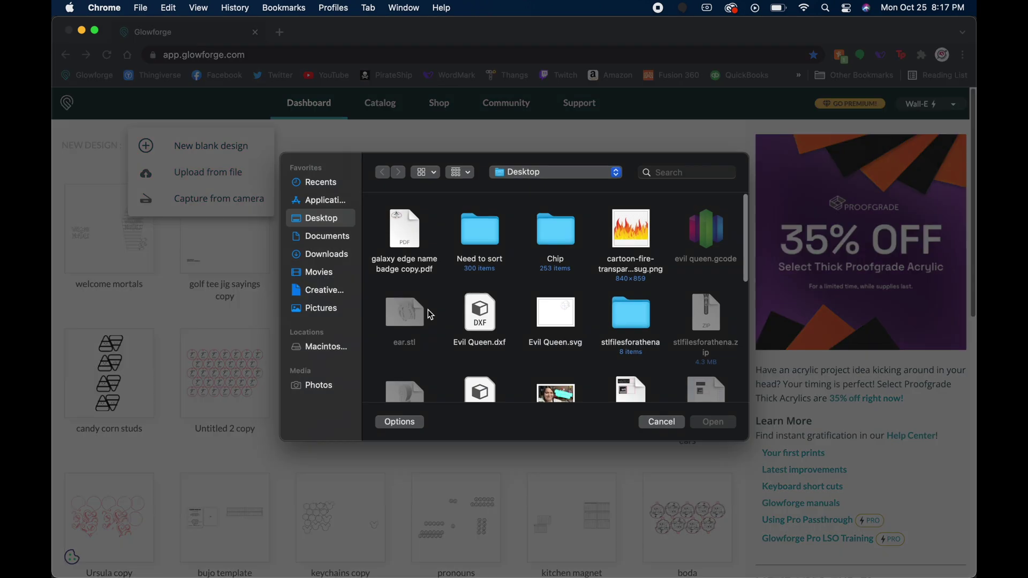
left_click(407, 238)
left_click(711, 423)
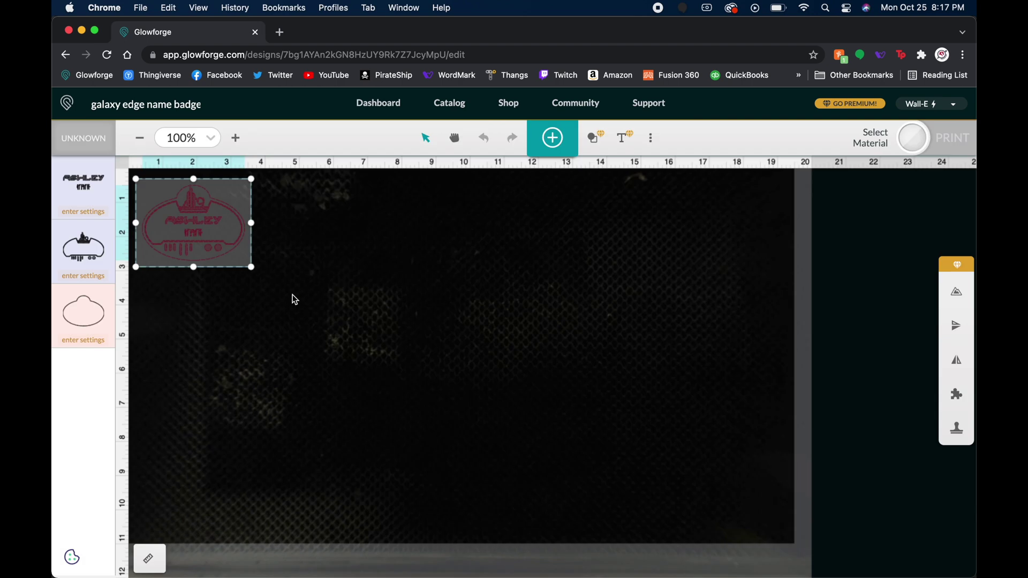
- Select all parts of the imported badge and move them together away from the bed's corner to about X 4.439 in, Y 3.195 in
left_click(285, 294)
left_click_drag(278, 289, 142, 183)
left_click_drag(173, 224, 259, 278)
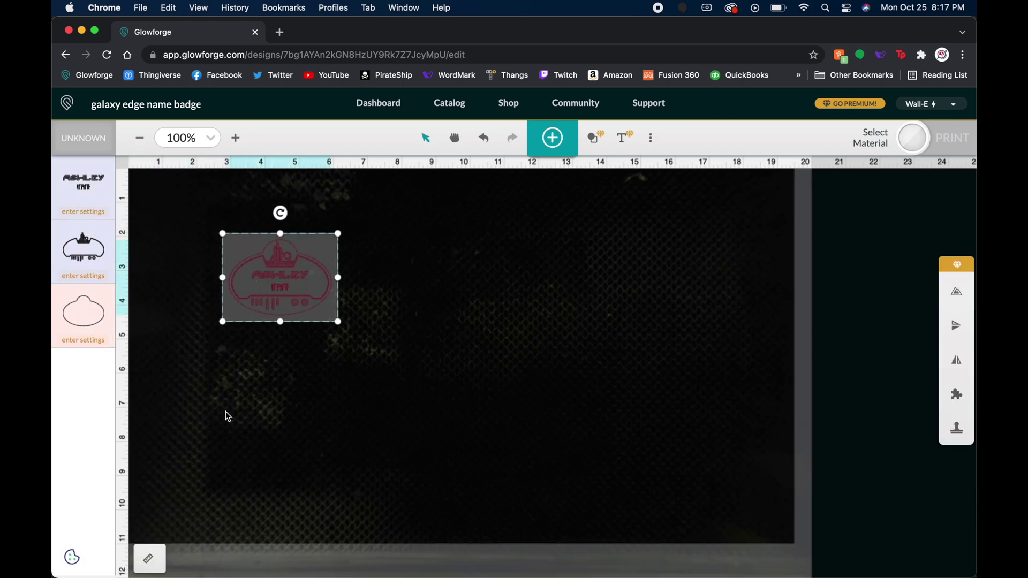
- Show the badge's position and size values, try enlarging it to about 7.667 in wide, and undo the enlargement
left_click(149, 558)
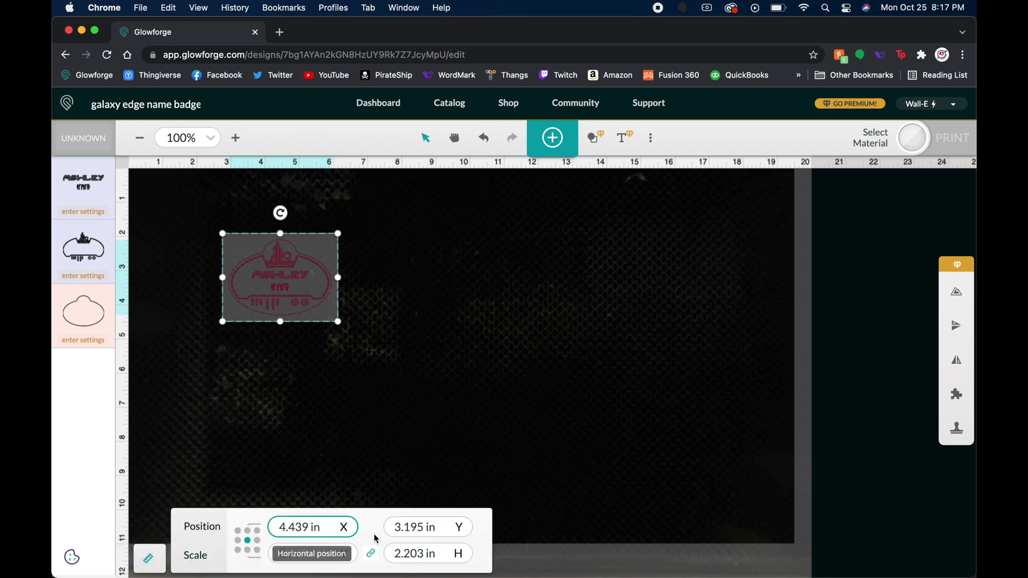
left_click(307, 554)
left_click(412, 557)
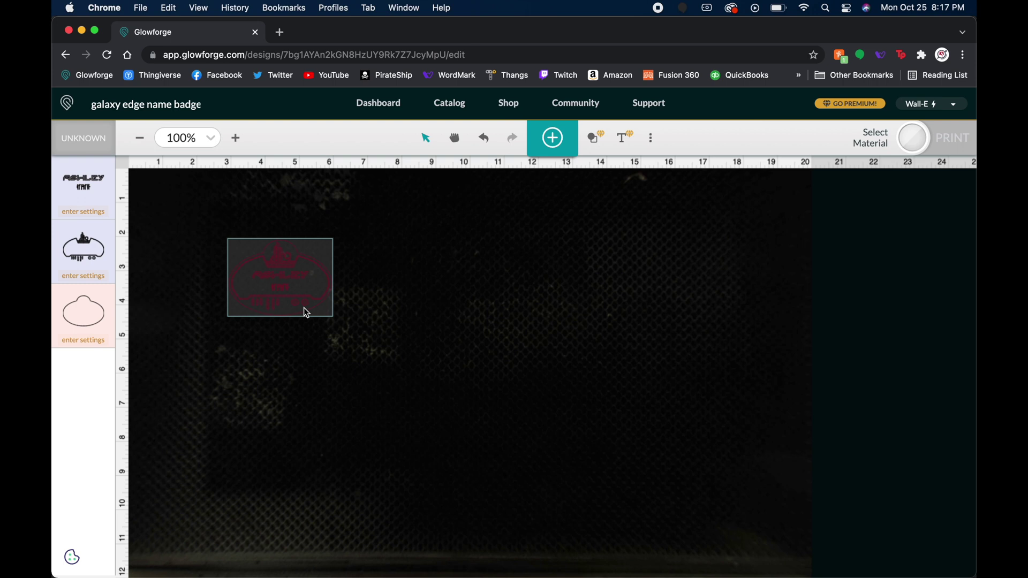
left_click_drag(337, 322, 543, 472)
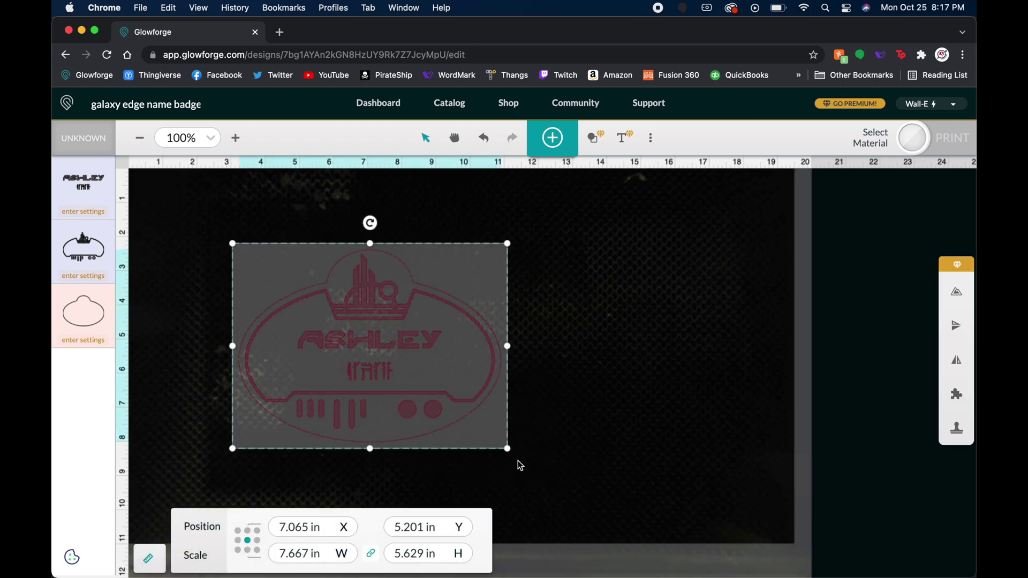
key("super+z")
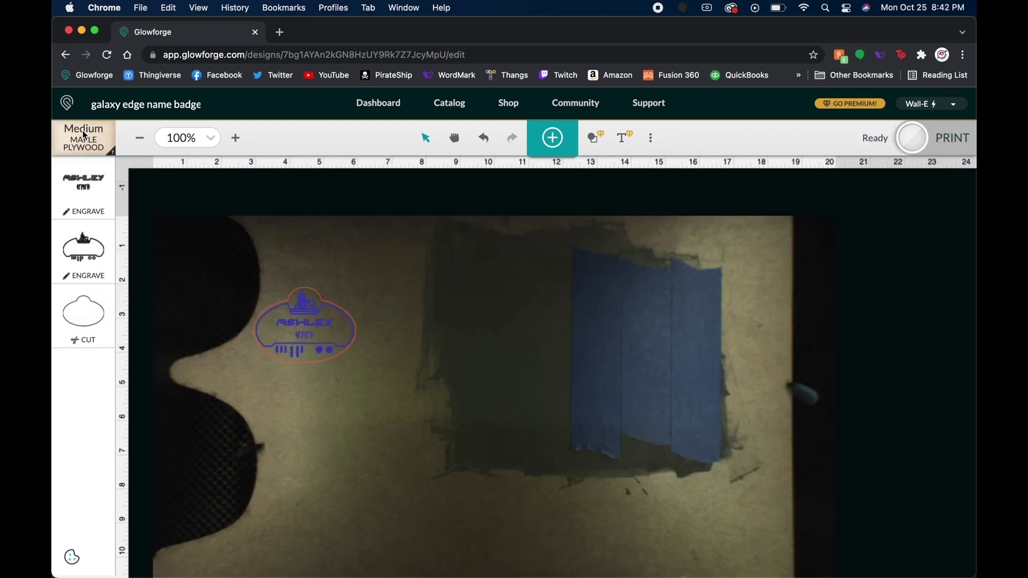
- Set the print material to Medium Draftboard
left_click(83, 134)
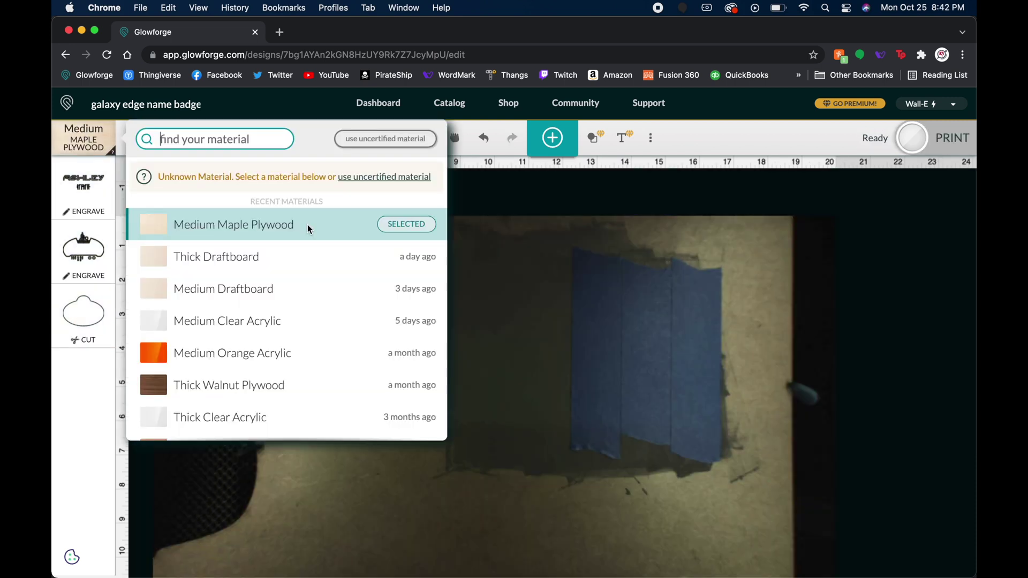
left_click(408, 292)
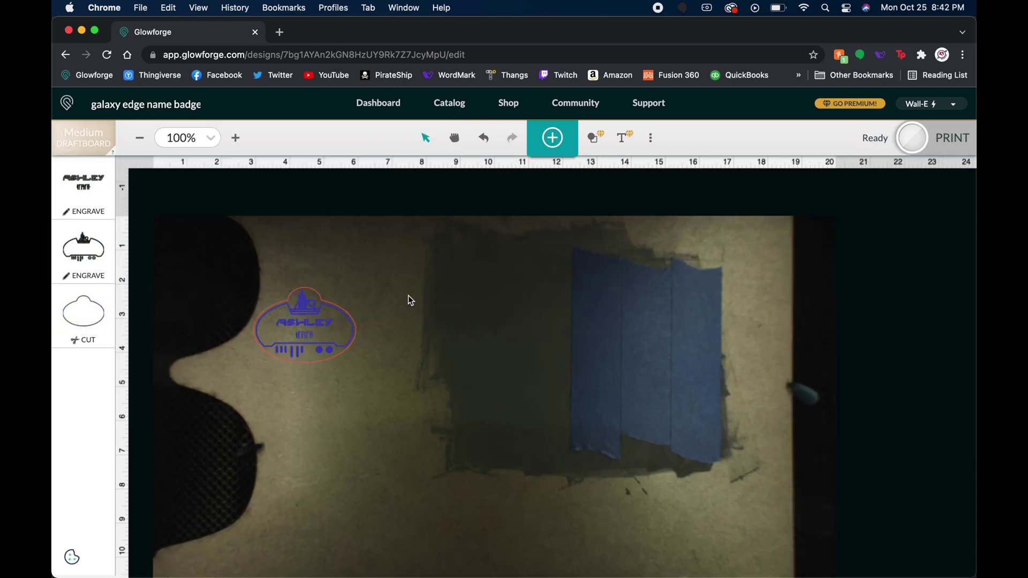
- Move the badge onto the dark painted area of the board and place a duplicate beside it on the blue taped area
left_click(339, 349)
left_click_drag(312, 337, 512, 289)
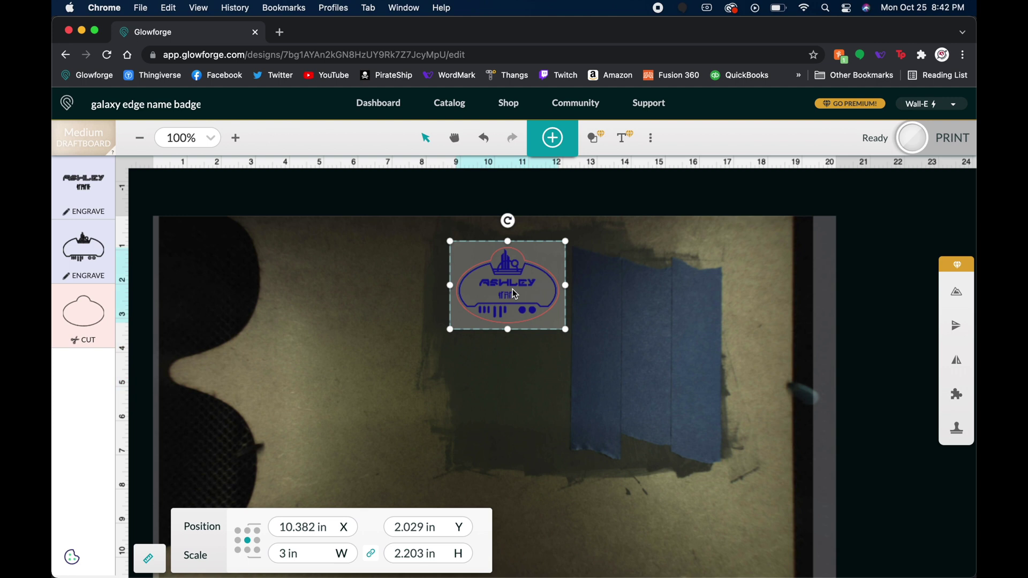
key("super+c")
key("super+v")
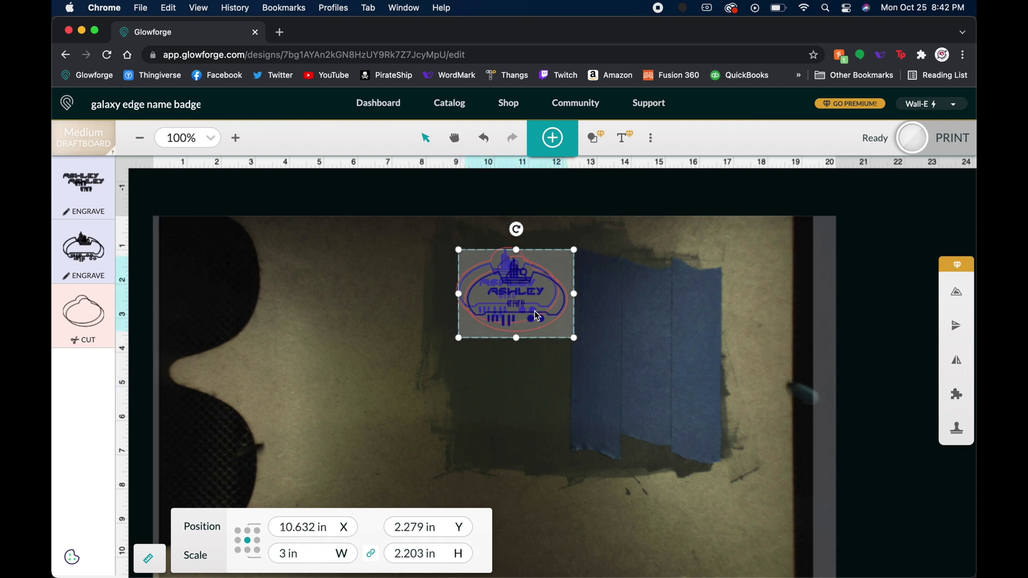
left_click_drag(538, 315, 659, 332)
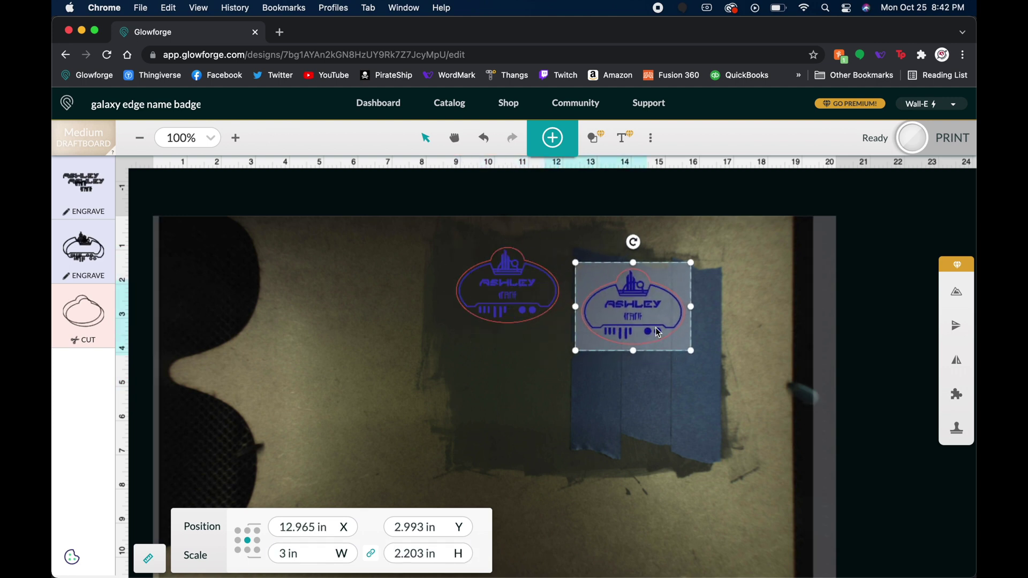
- Duplicate the middle badge and place the copy on the unpainted board beside the painted area, at about X 6.081 in, Y 1.489 in
left_click(526, 299)
key("super+c")
key("super+v")
left_click_drag(510, 304, 355, 277)
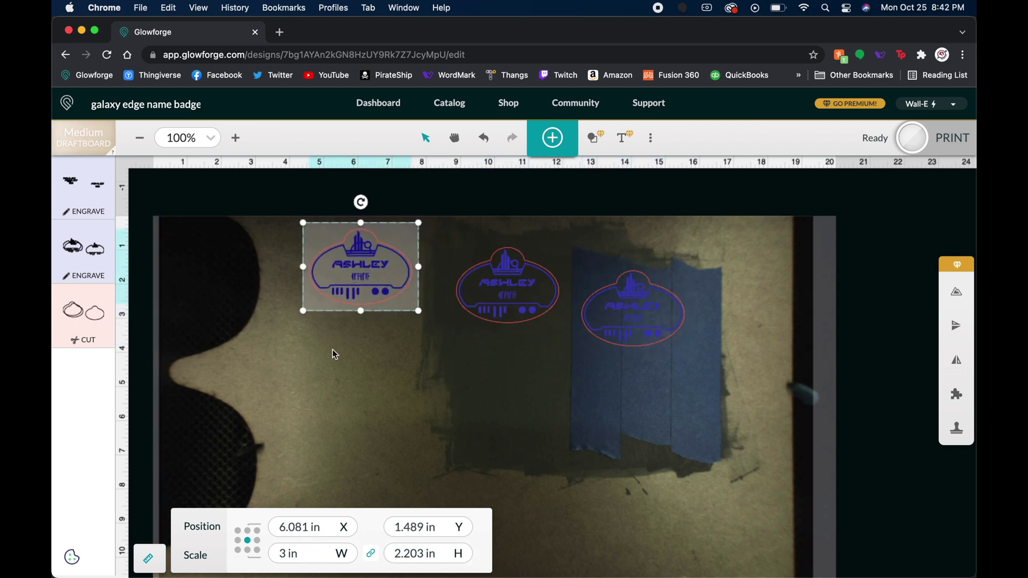
left_click(332, 371)
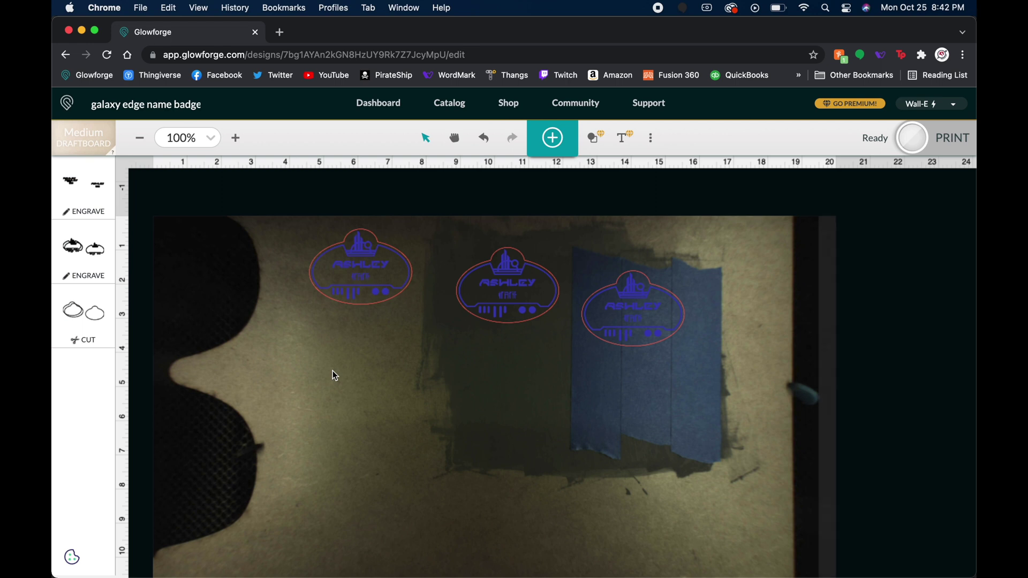
- Set the focus on the dark painted area just below the middle badge and start the print of all three badges
left_click(650, 141)
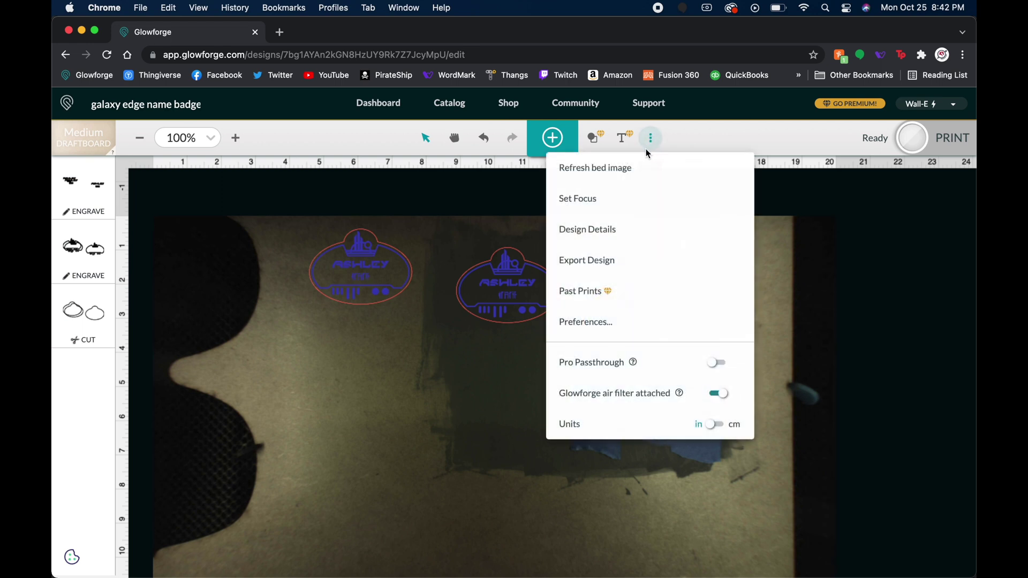
left_click(592, 200)
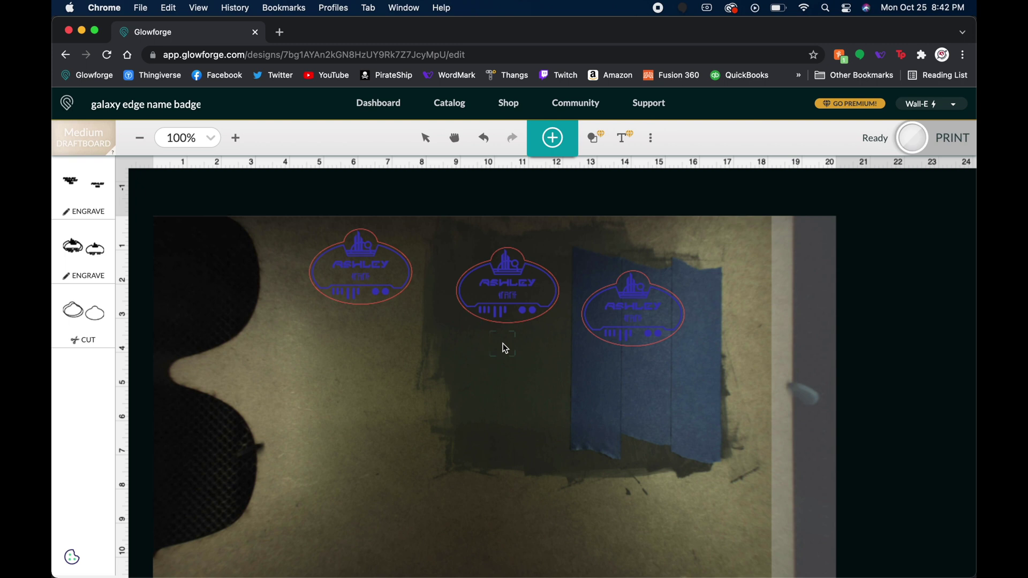
left_click(503, 343)
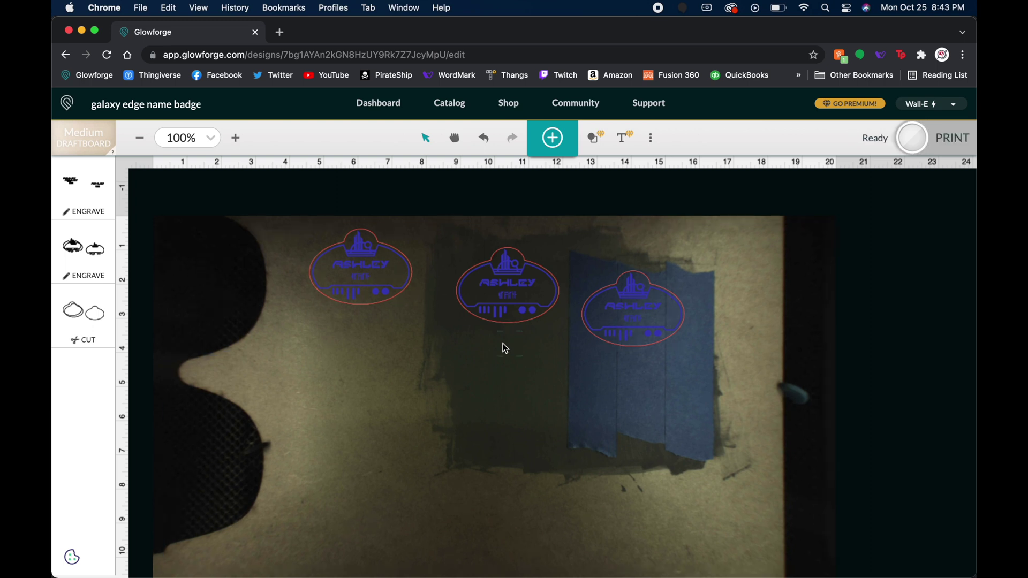
left_click(904, 136)
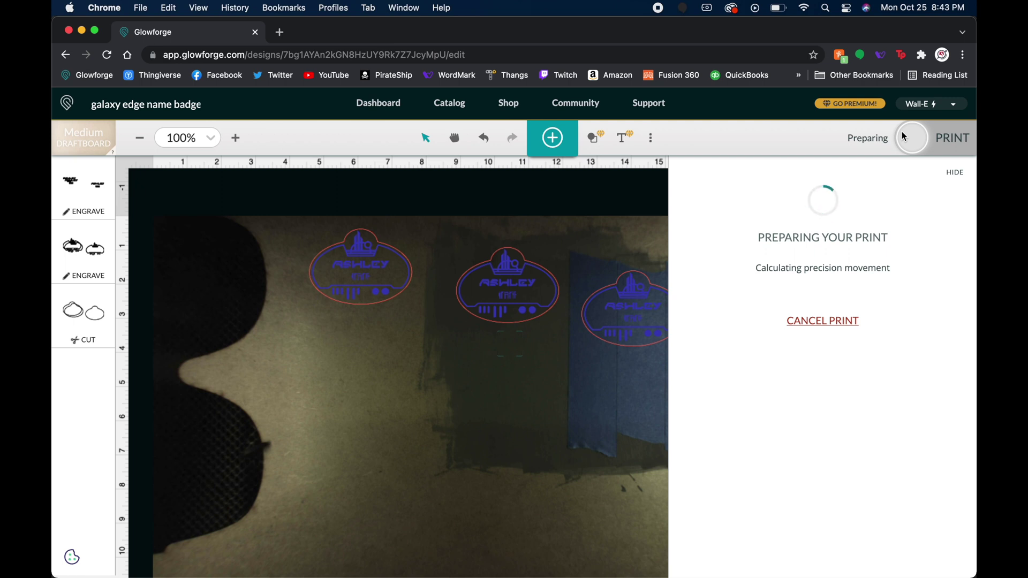
scroll(478, 401, "right", 5)
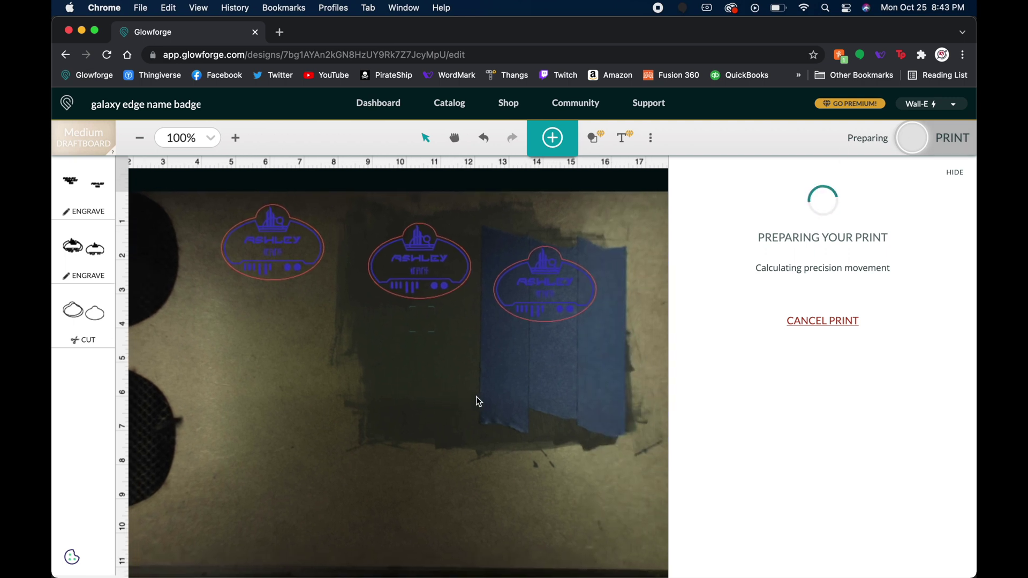